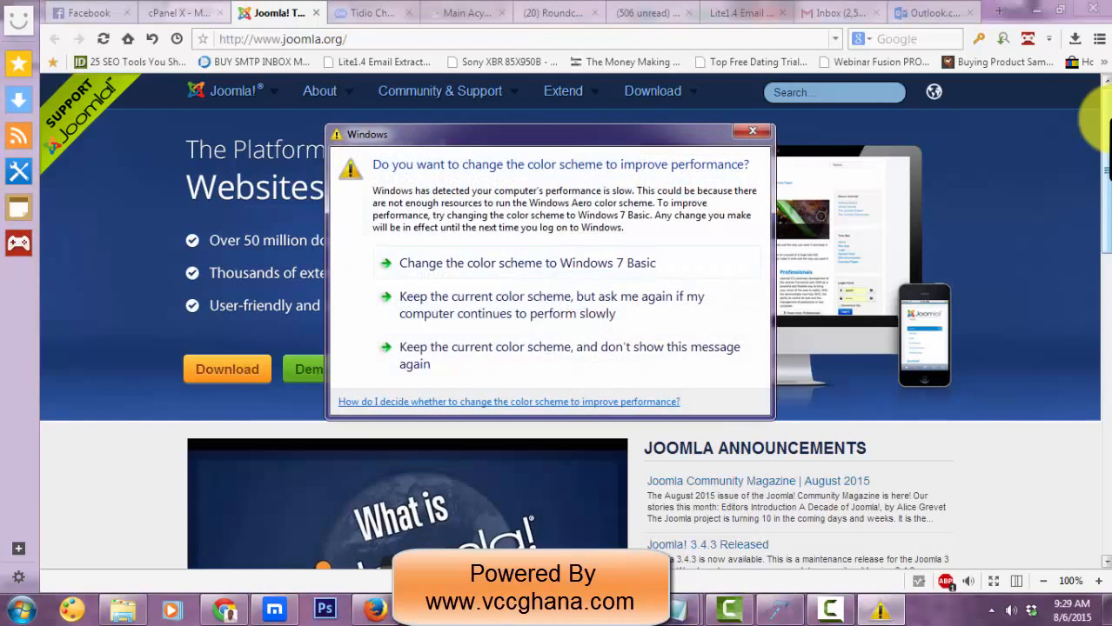
# Step: Close the Windows colour-scheme prompt to reveal the joomla.org home page
pyautogui.click(753, 131)
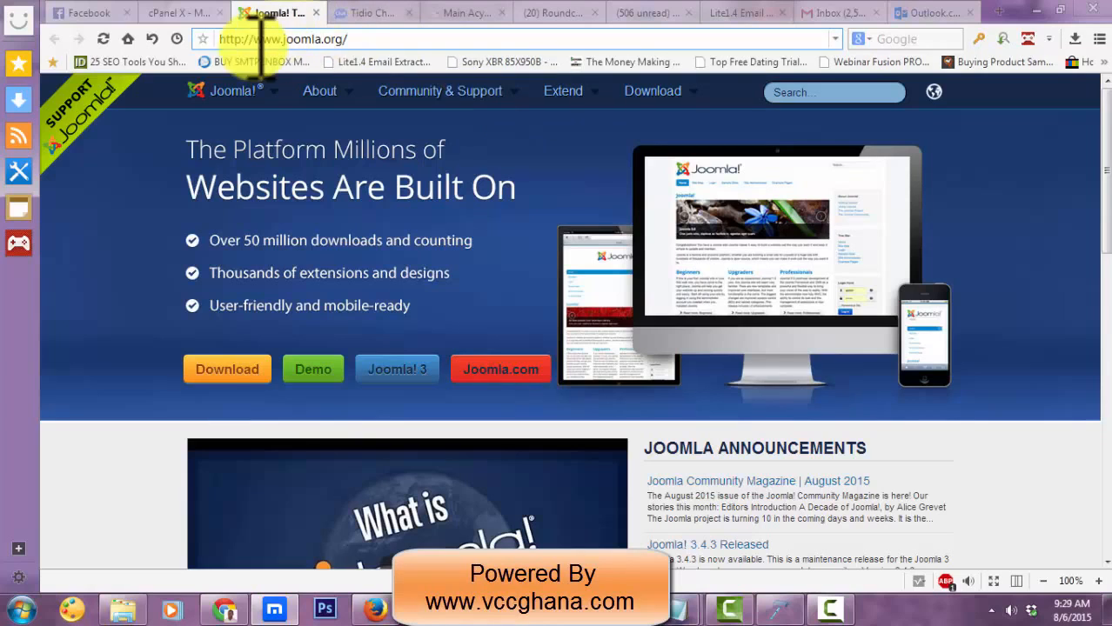
# Step: Look over the cPanel, Joomla.org and AcyMailing features tabs
pyautogui.click(178, 15)
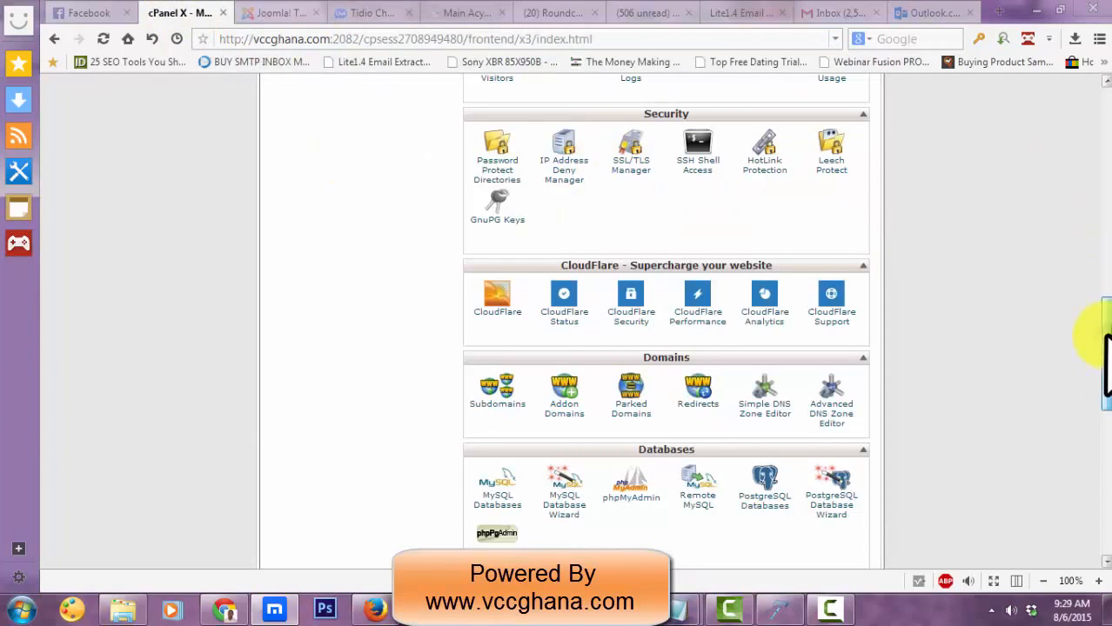
pyautogui.moveTo(1102, 331); pyautogui.dragTo(1091, 139)
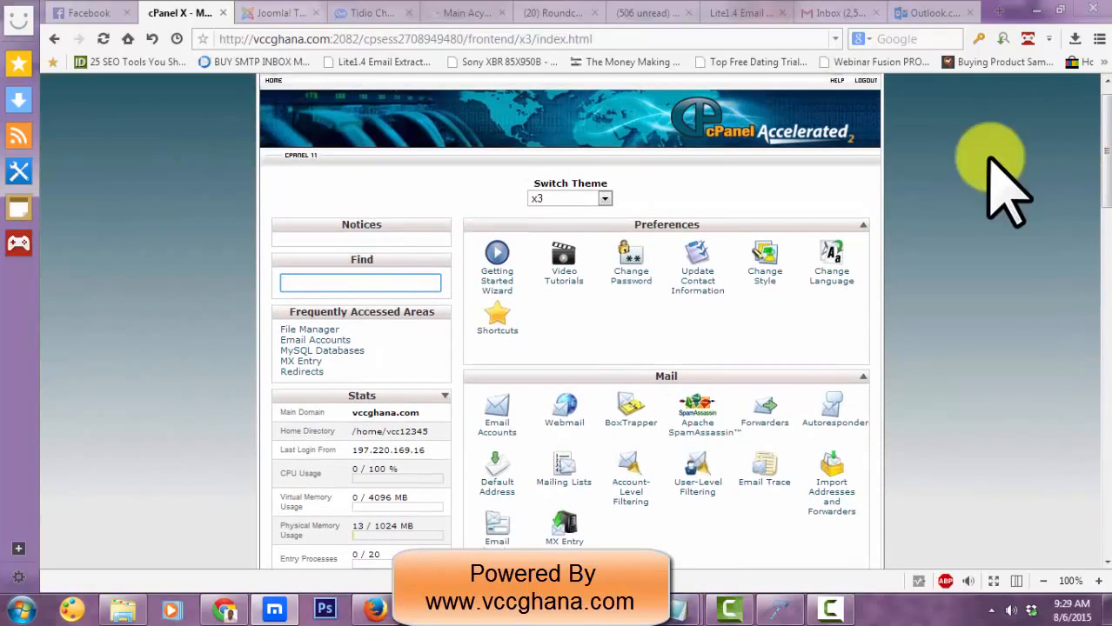
pyautogui.click(276, 13)
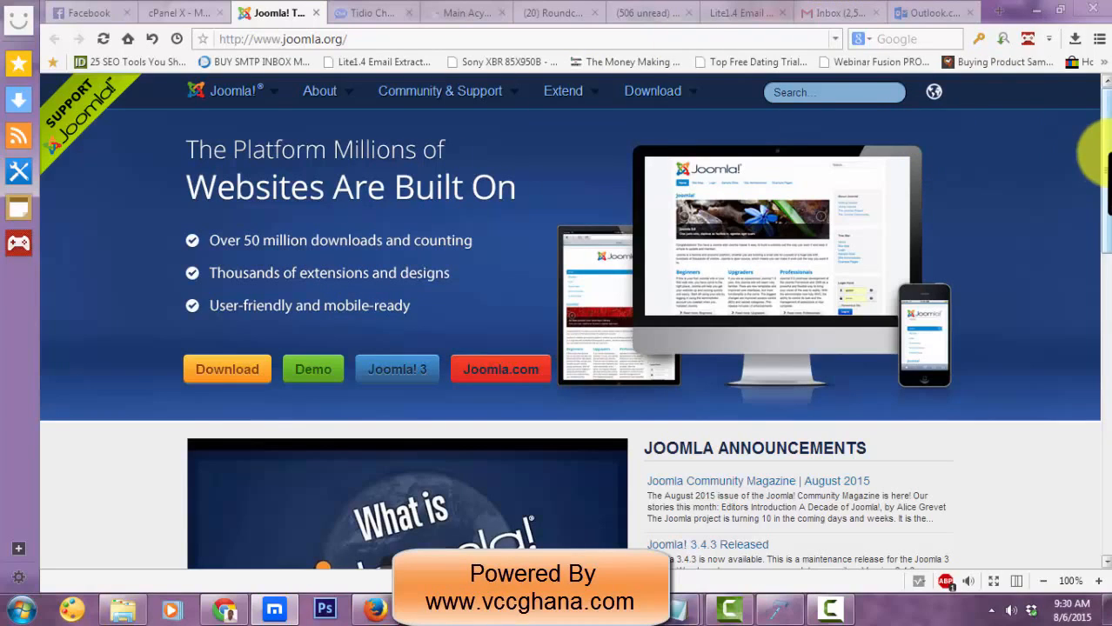
pyautogui.click(463, 13)
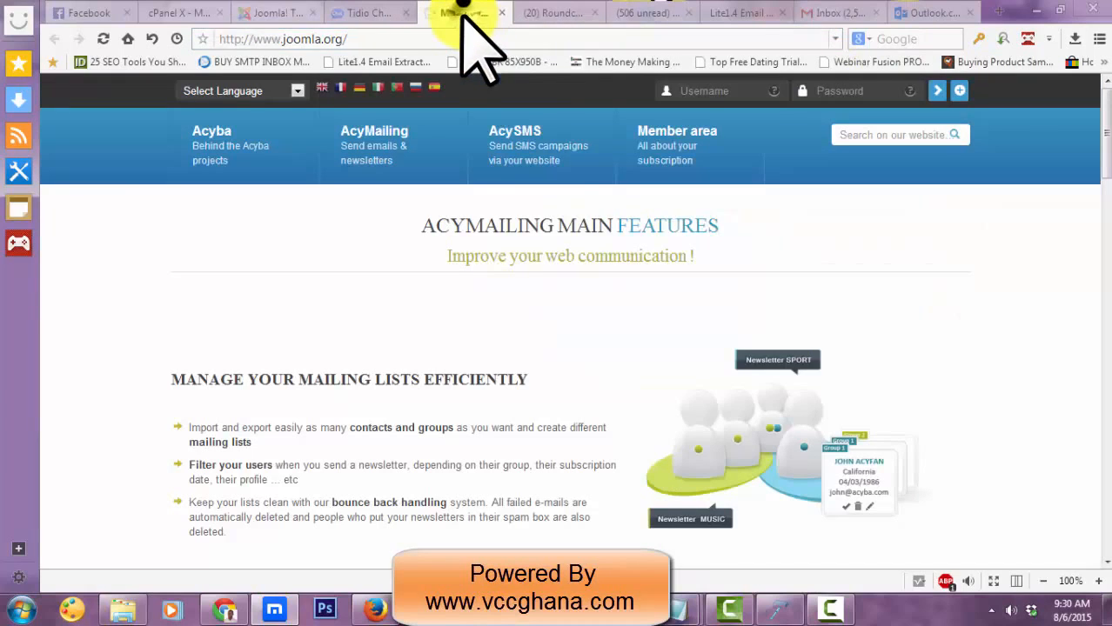
pyautogui.click(388, 289)
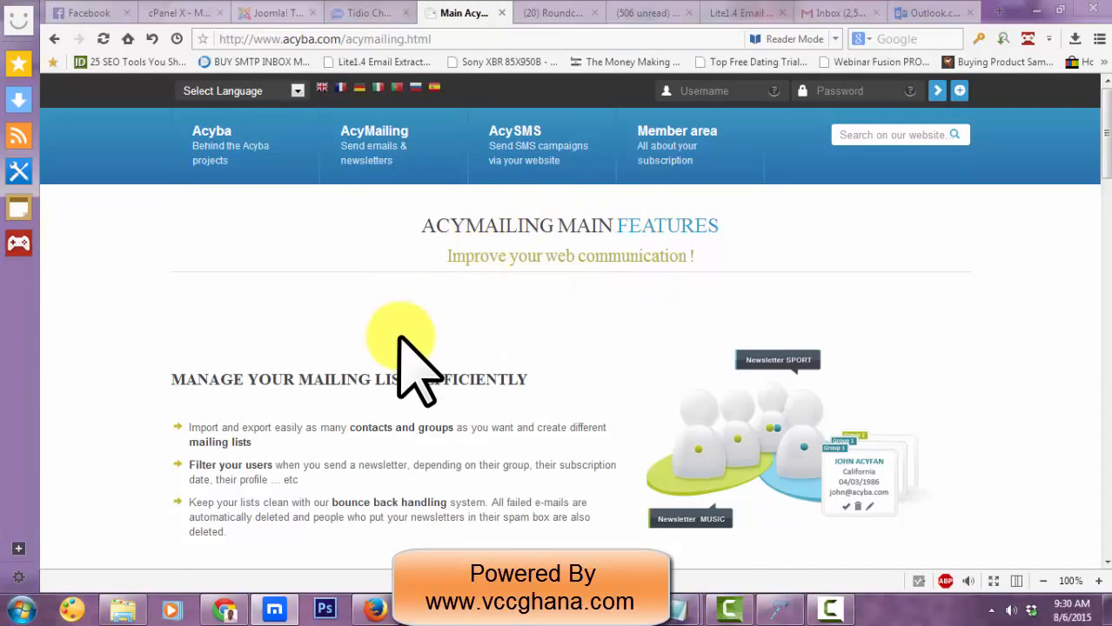
pyautogui.click(269, 13)
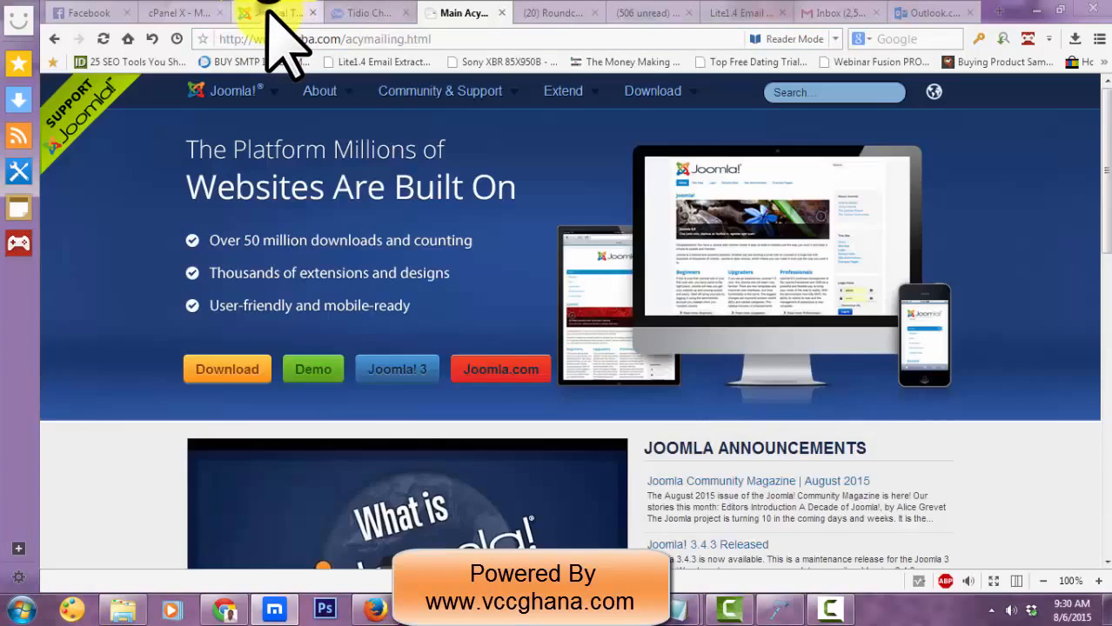
# Step: Return to cPanel and scroll down to the Softaculous Apps Installer section
pyautogui.click(178, 12)
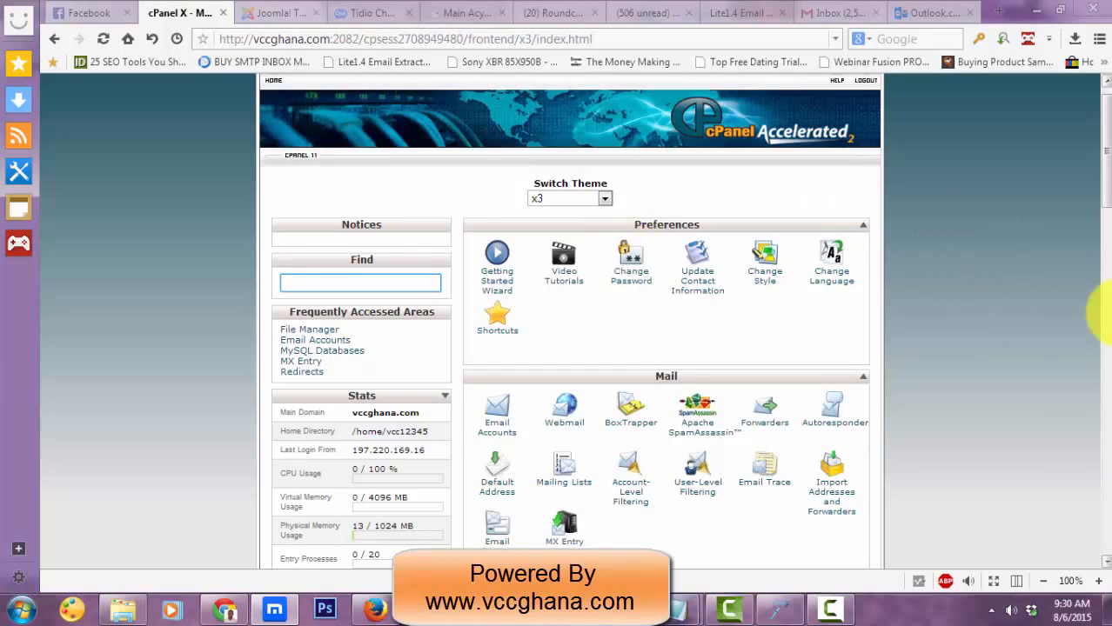
pyautogui.scroll(-3, 1101, 135)
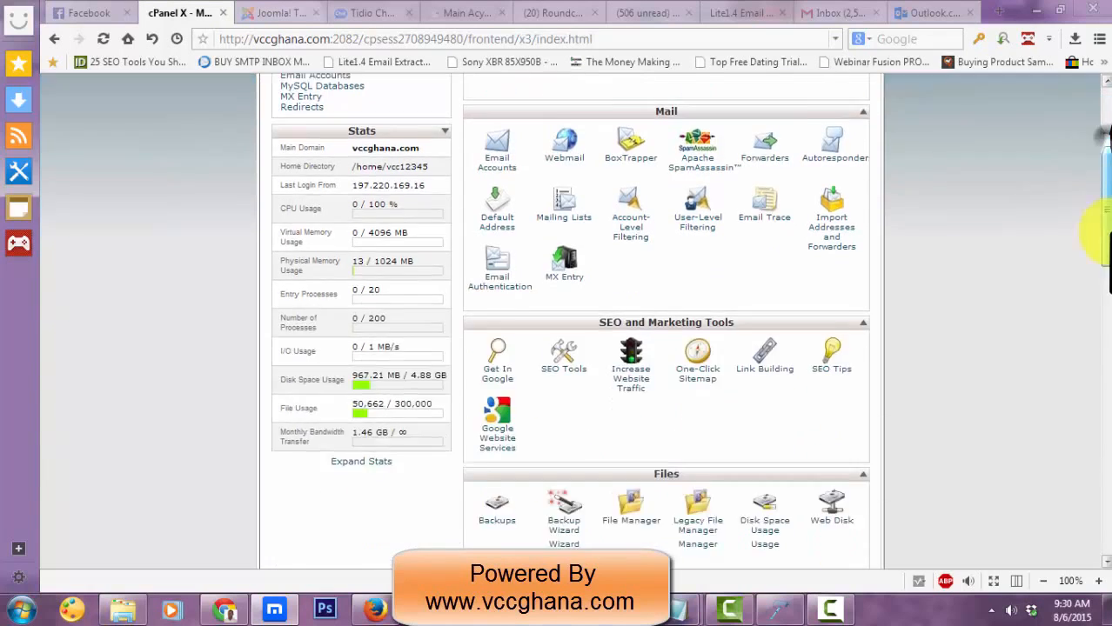
pyautogui.moveTo(1103, 227); pyautogui.dragTo(1102, 398)
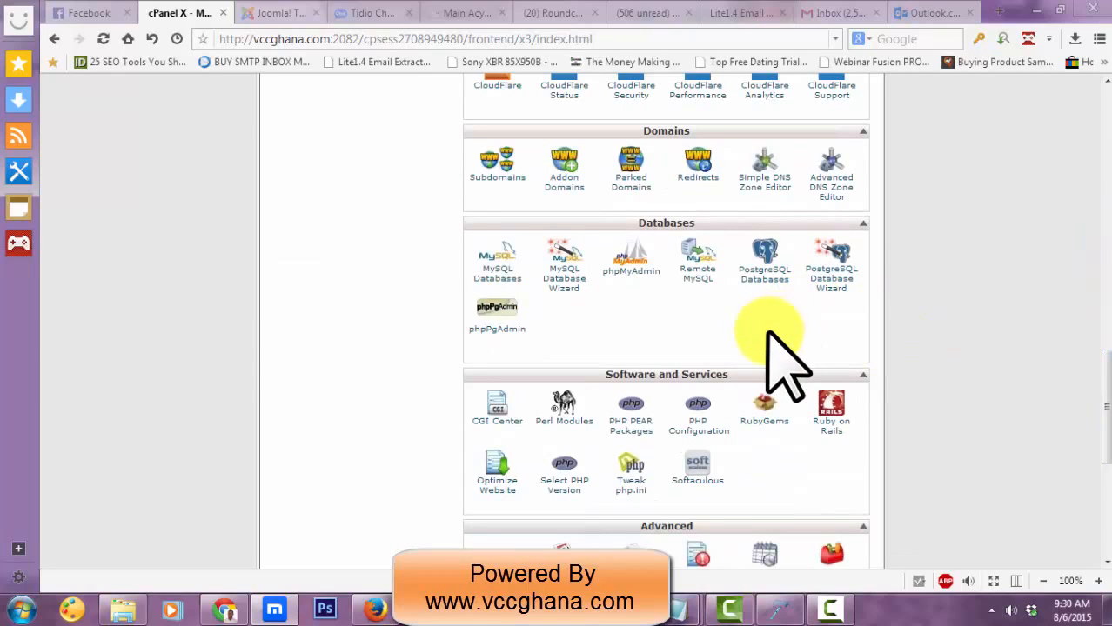
pyautogui.scroll(-1, 1101, 395)
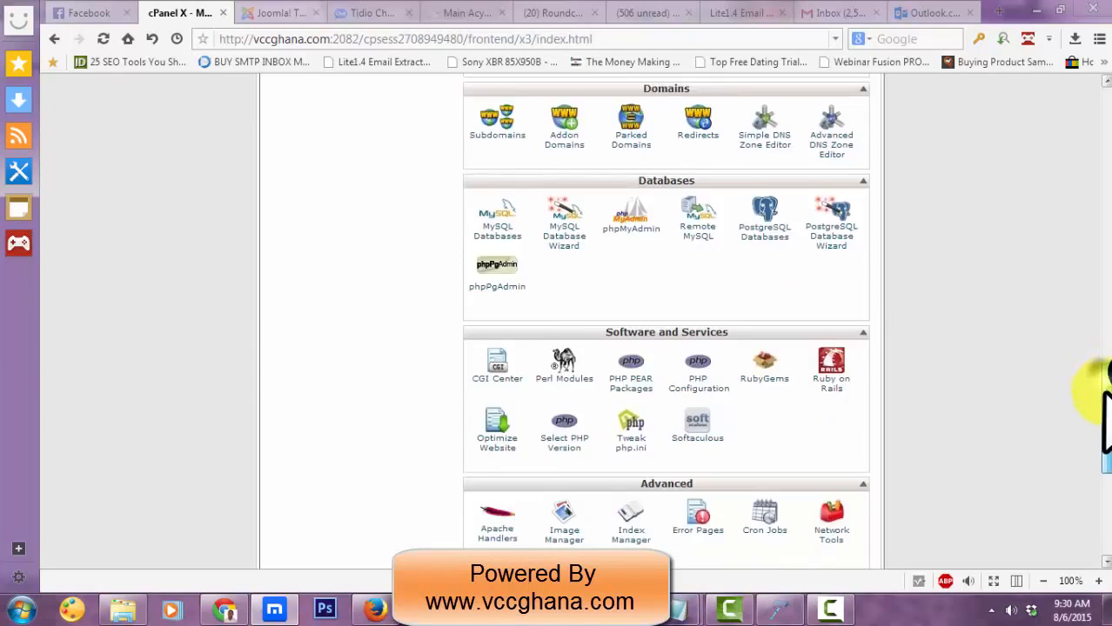
pyautogui.scroll(-7, 1103, 391)
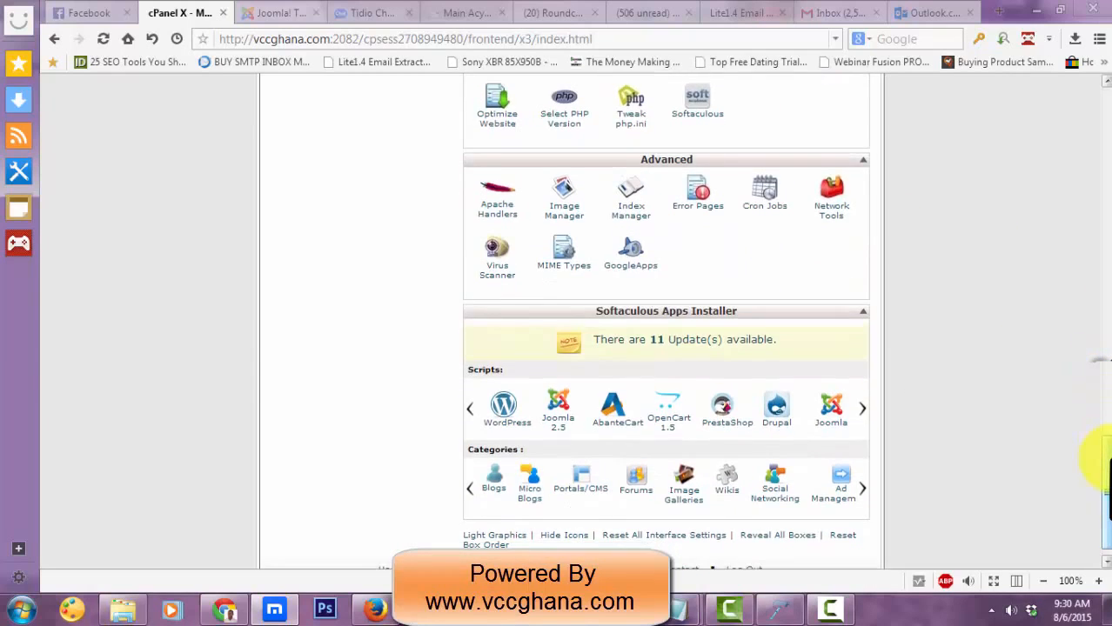
# Step: Open Softaculous's Joomla installer and its installation form
pyautogui.click(557, 410)
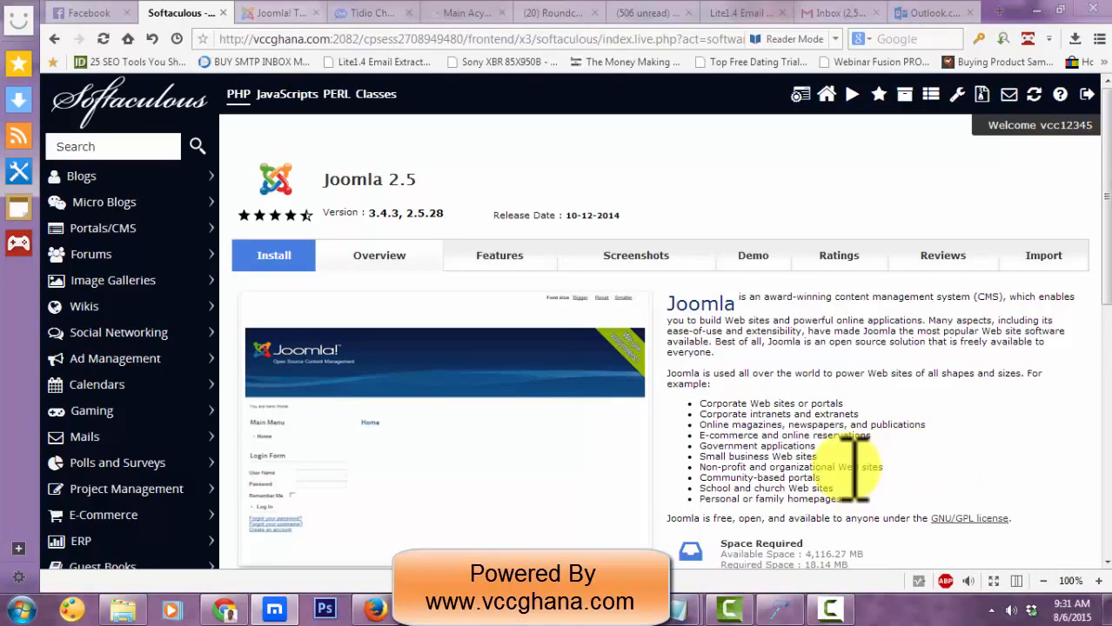
pyautogui.click(280, 259)
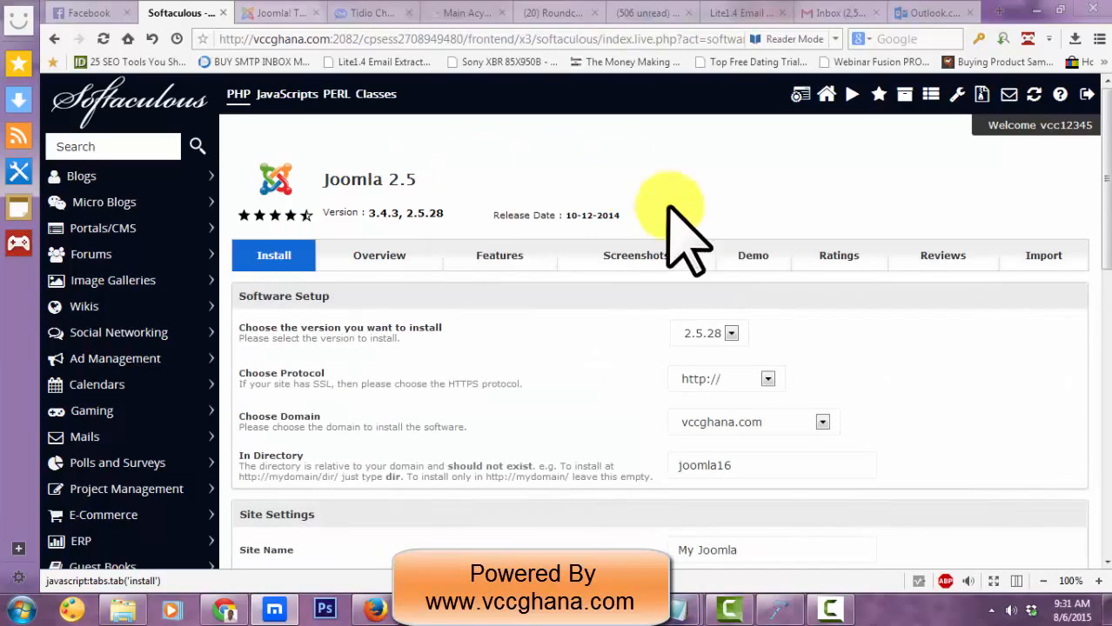
pyautogui.moveTo(1103, 130); pyautogui.dragTo(1098, 185)
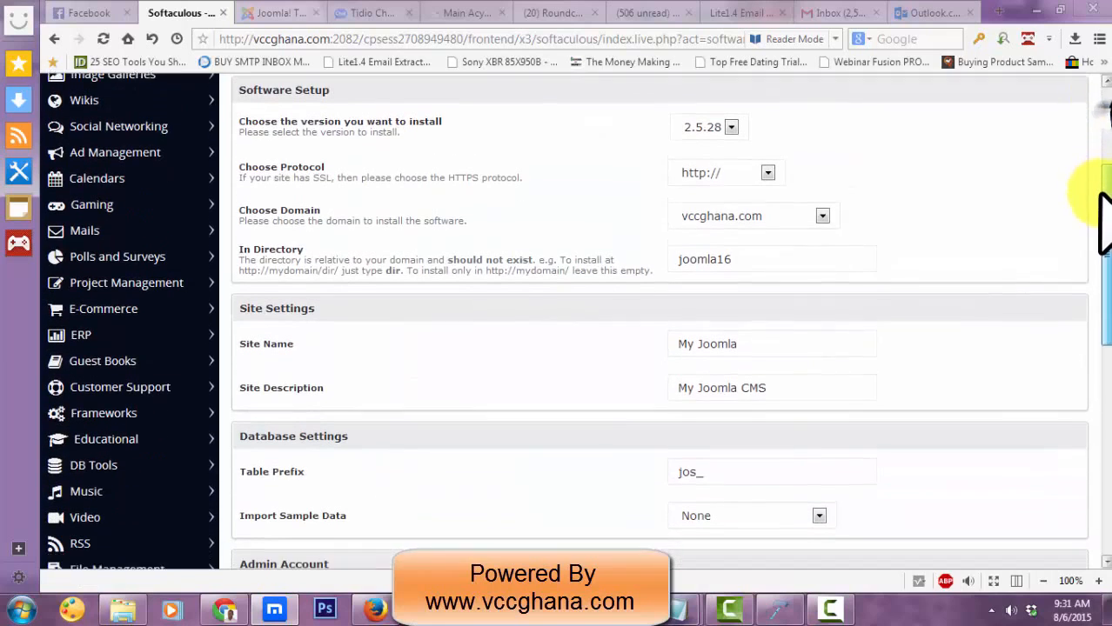
# Step: For vccghana.com, replace the default joomla16 install directory with joomlamailer
pyautogui.click(706, 222)
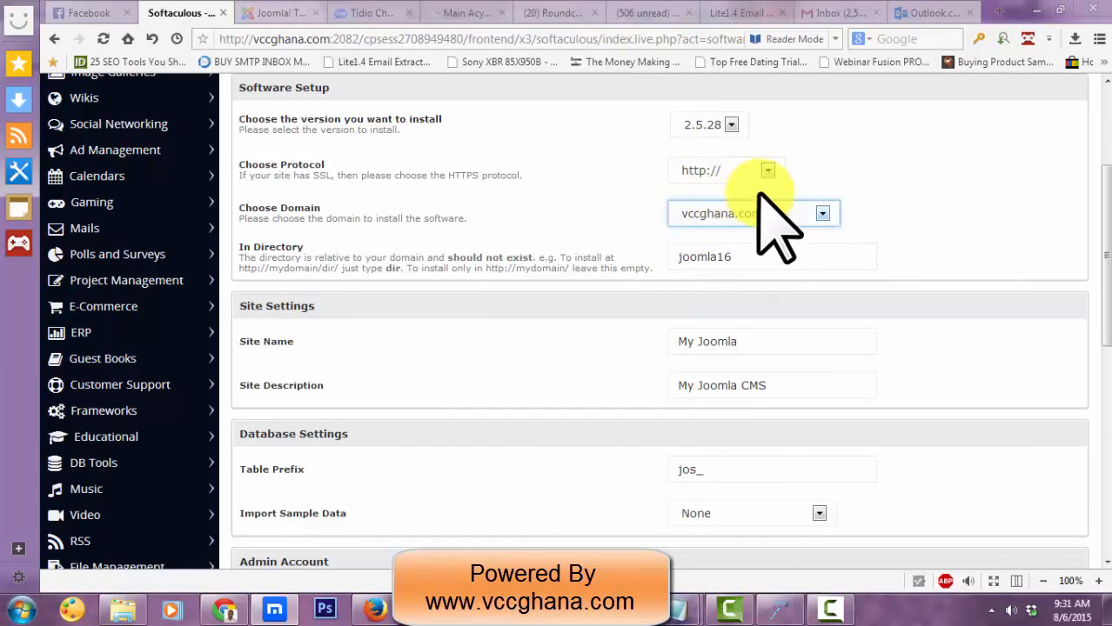
pyautogui.click(748, 257)
pyautogui.moveTo(748, 257); pyautogui.dragTo(658, 257)
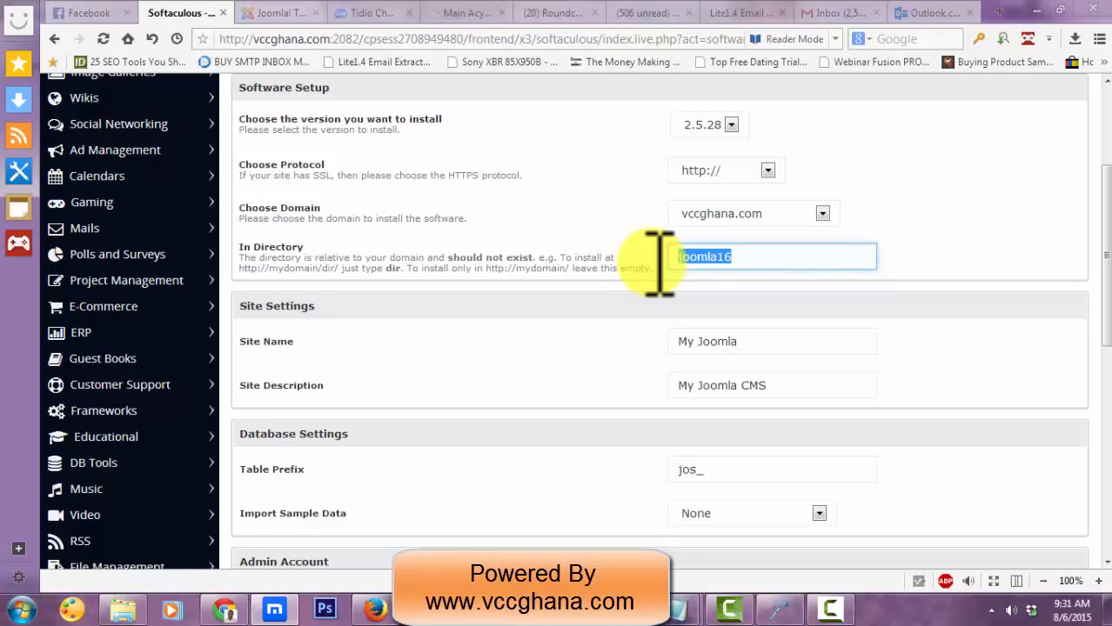
pyautogui.press('BackSpace')
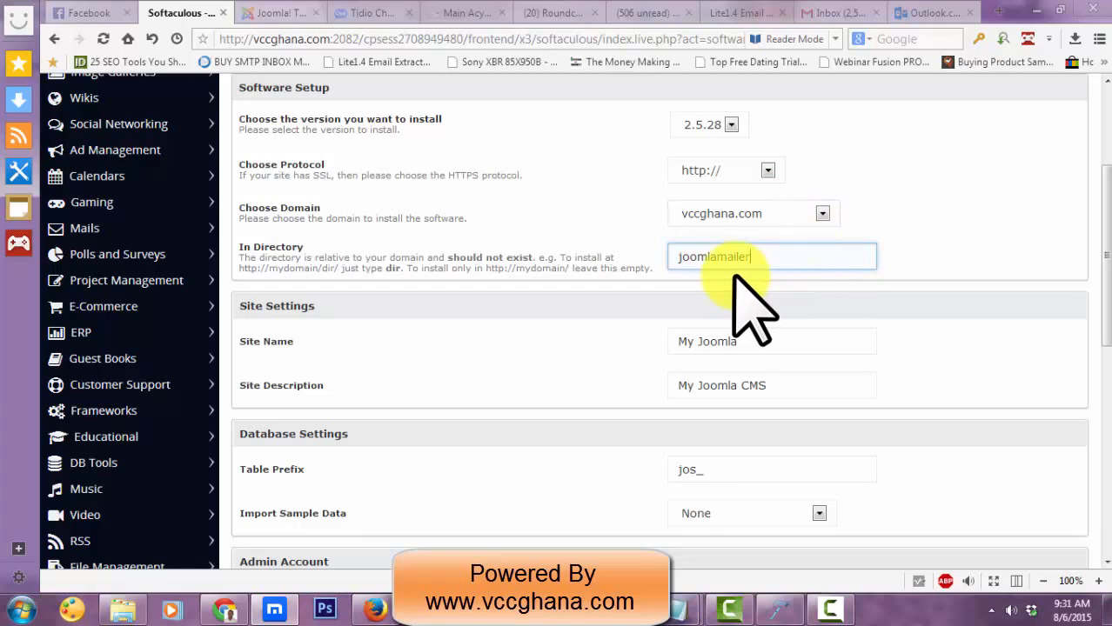
# Step: Edit the Site Name field in the install form, replacing the word Joomla
pyautogui.scroll(-2, 1107, 200)
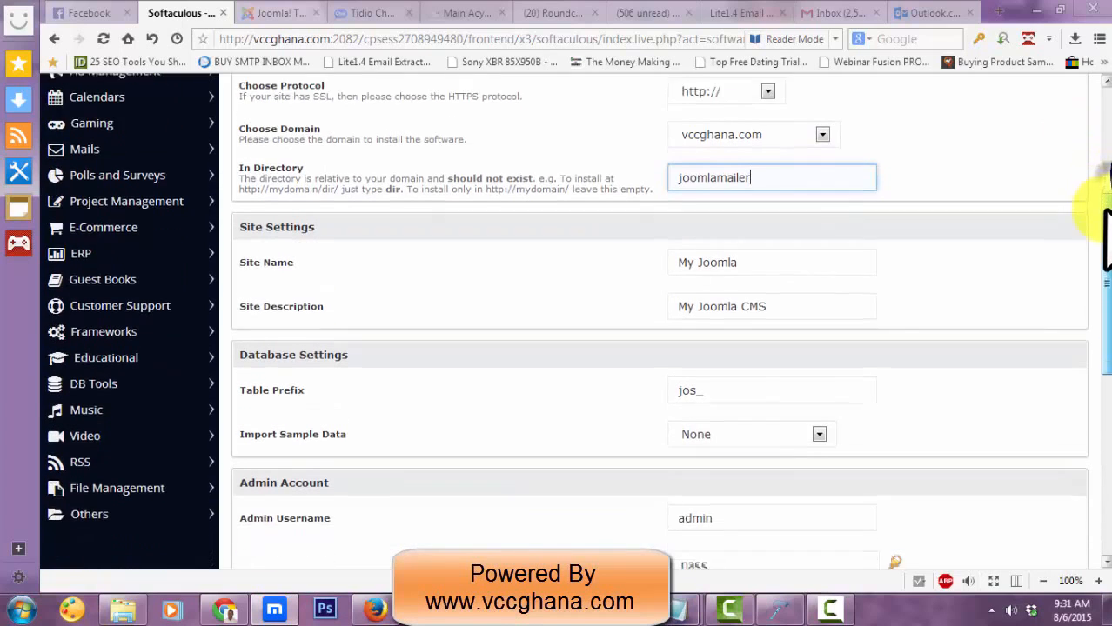
pyautogui.click(744, 235)
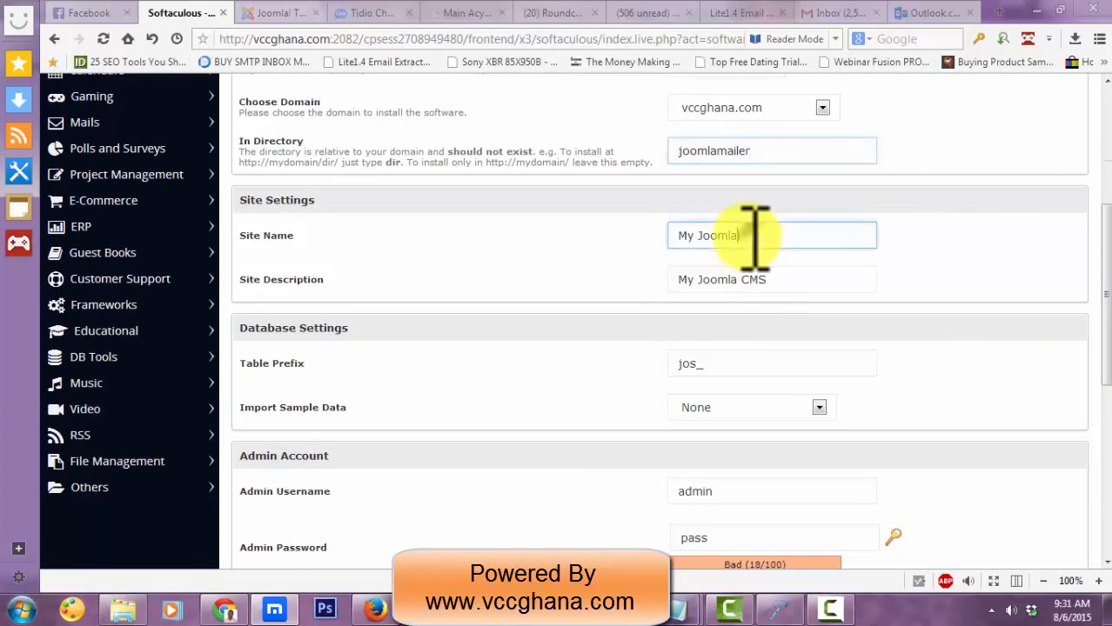
pyautogui.doubleClick(750, 236)
pyautogui.scroll(-1, 1104, 233)
pyautogui.scroll(-2, 1101, 240)
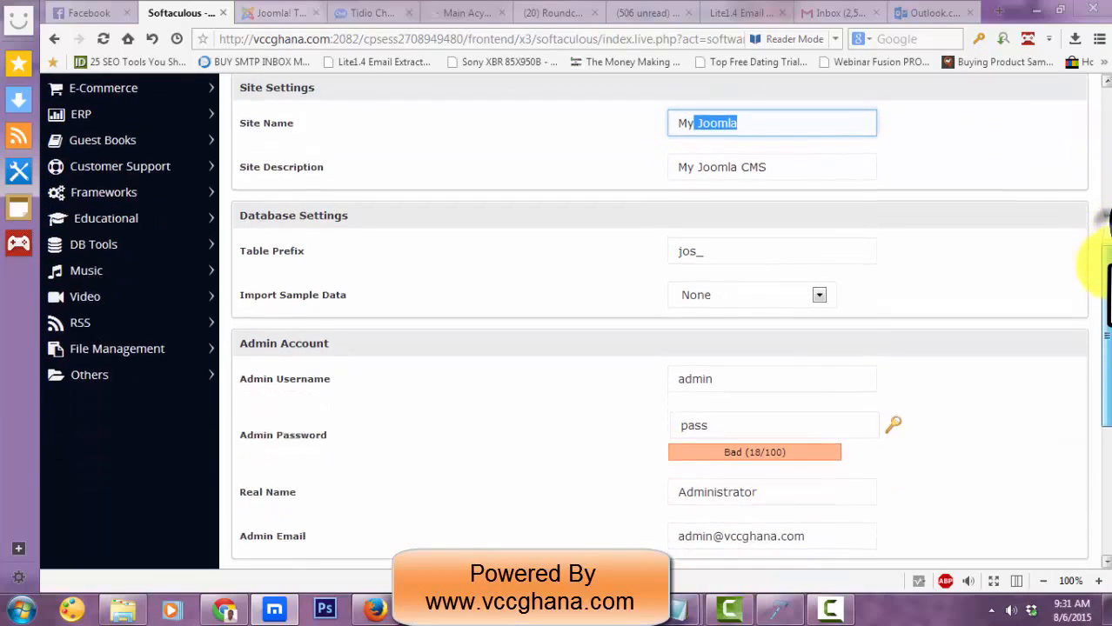
pyautogui.scroll(-2, 1101, 269)
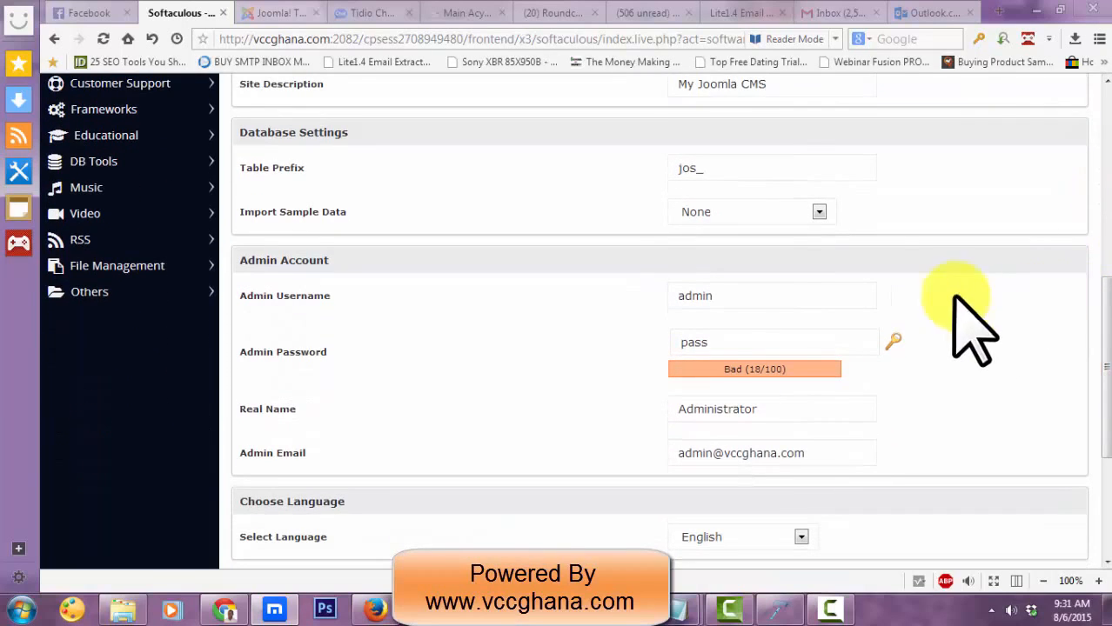
# Step: Enter the admin username, a new admin password and notification e-mail, then start installing
pyautogui.click(717, 296)
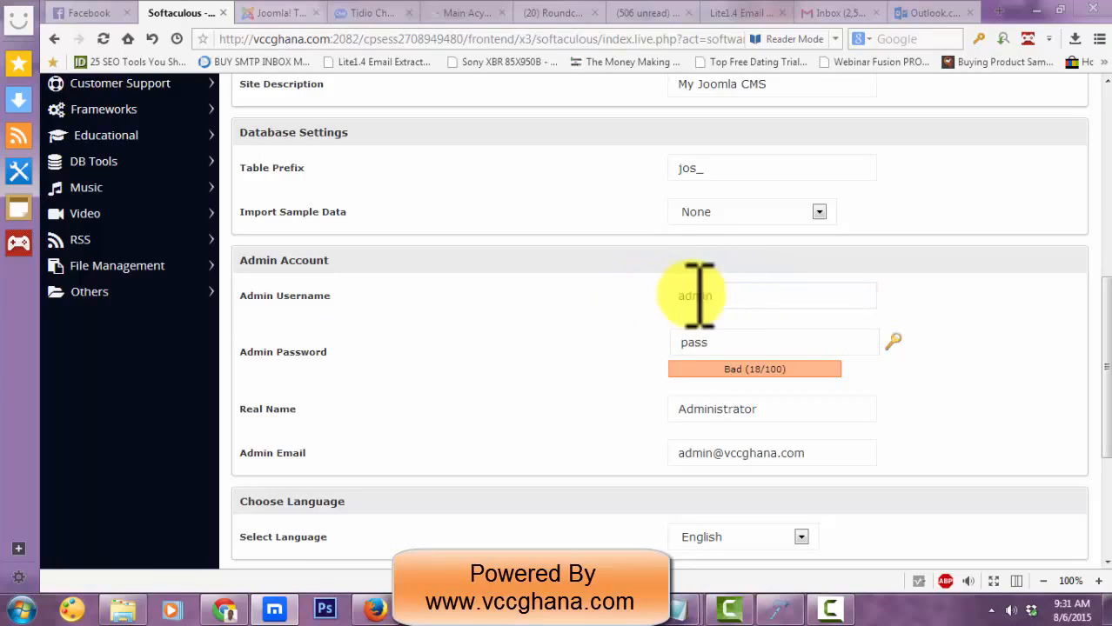
pyautogui.doubleClick(717, 344)
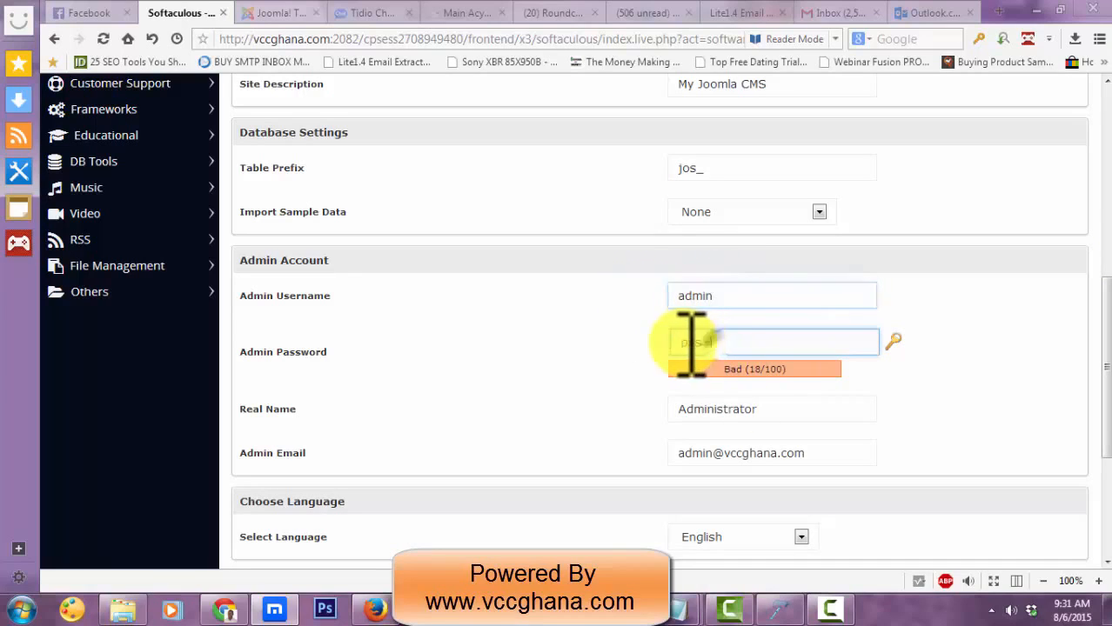
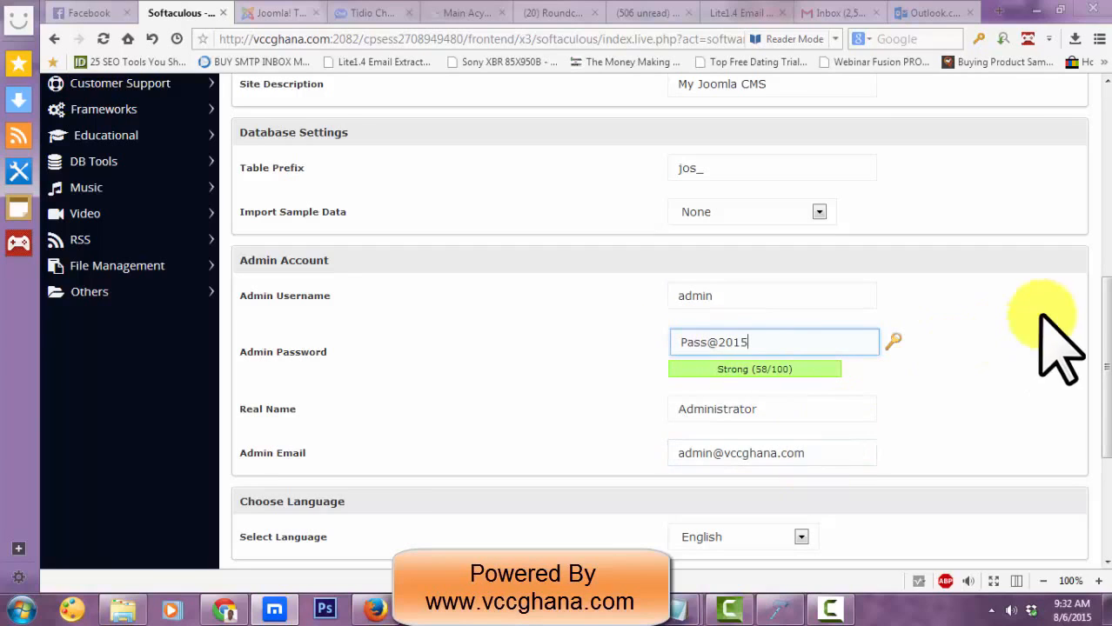
pyautogui.moveTo(1107, 296); pyautogui.dragTo(1105, 407)
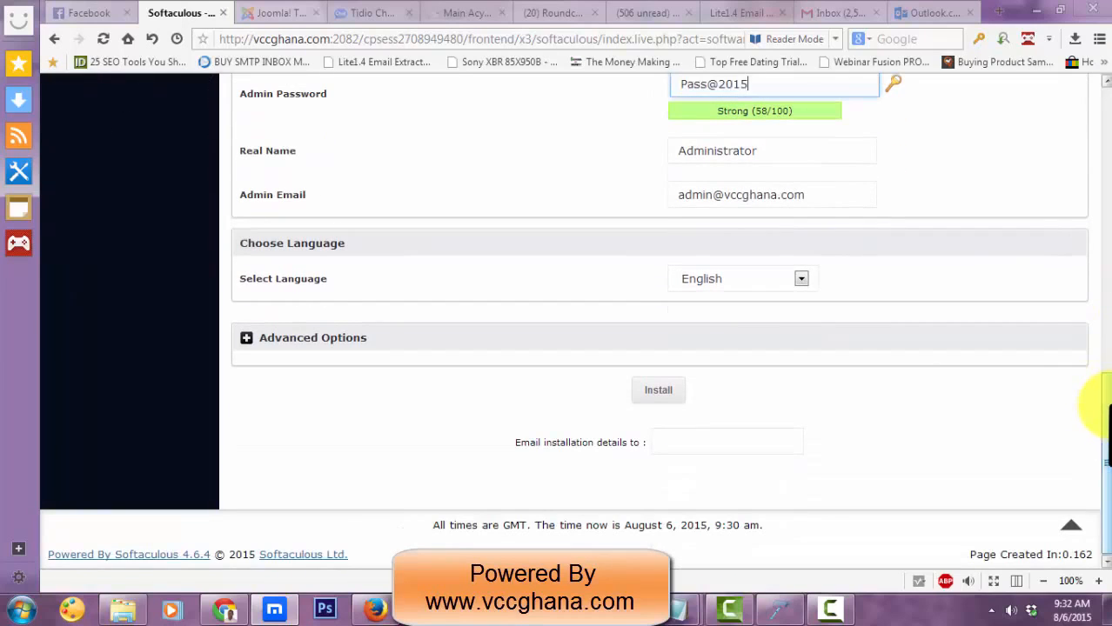
pyautogui.click(707, 442)
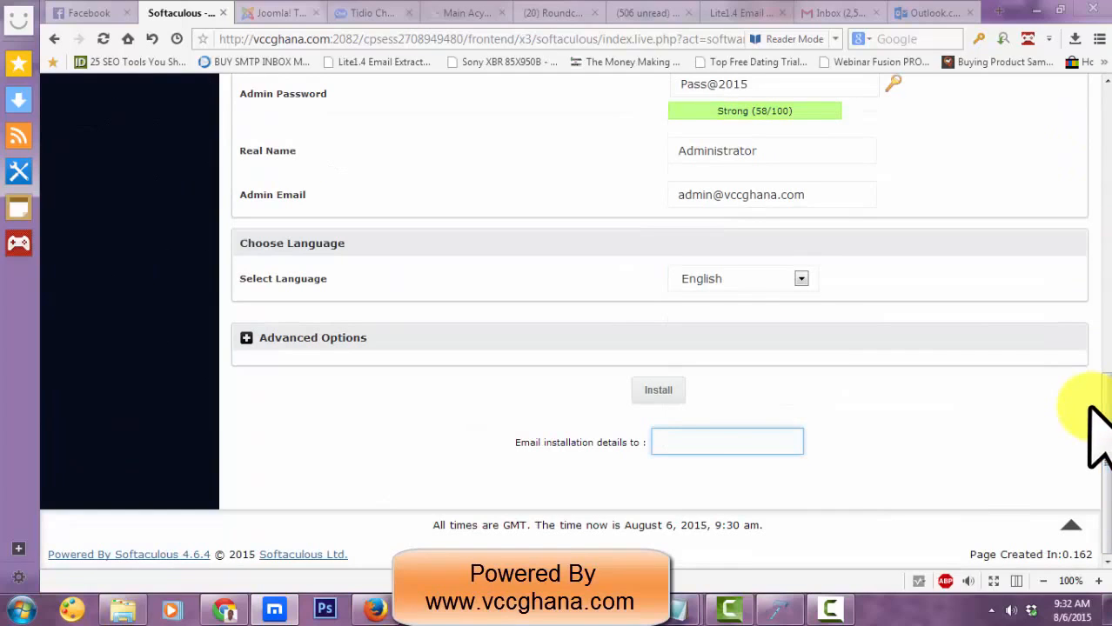
pyautogui.click(658, 390)
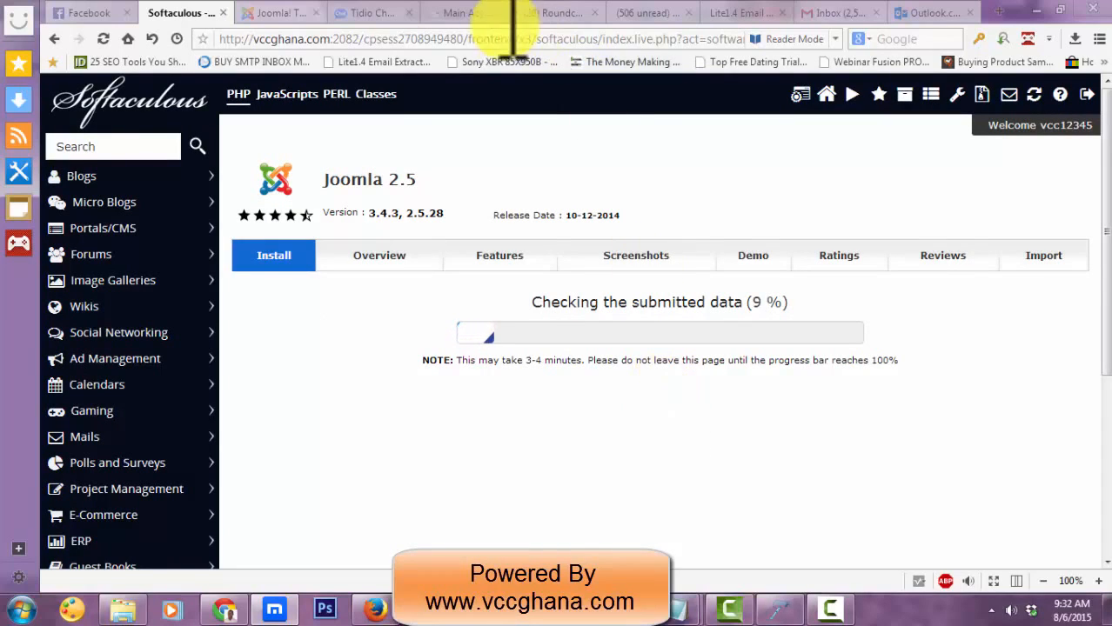
# Step: Browse the AcyMailing, Tidio and Joomla.org tabs, then return to the Softaculous install result
pyautogui.click(463, 14)
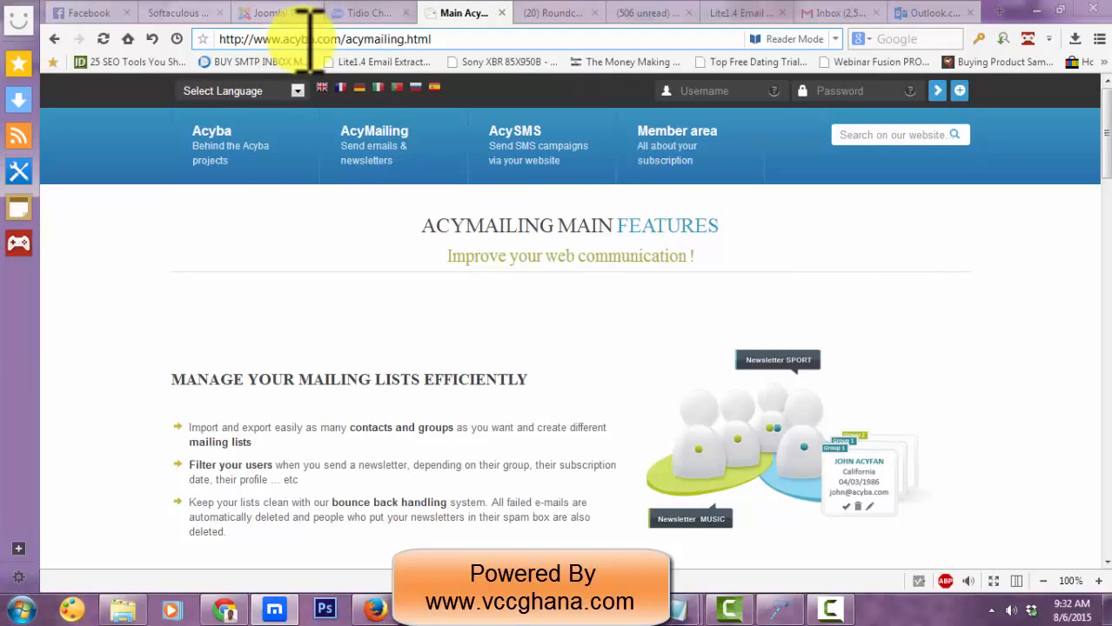
pyautogui.moveTo(474, 208)
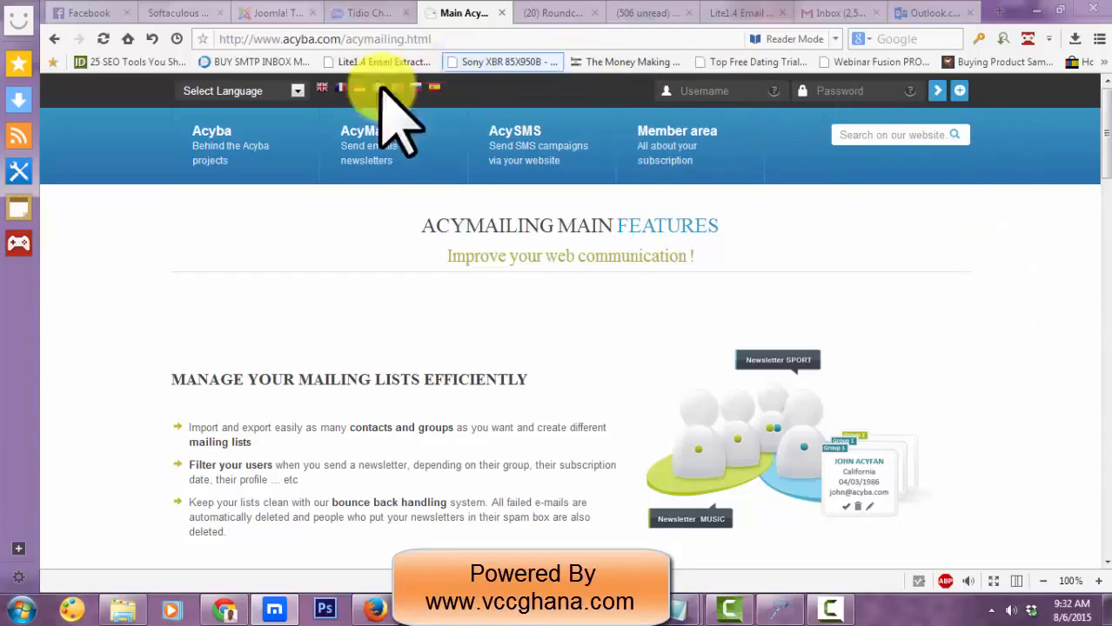
pyautogui.moveTo(640, 225)
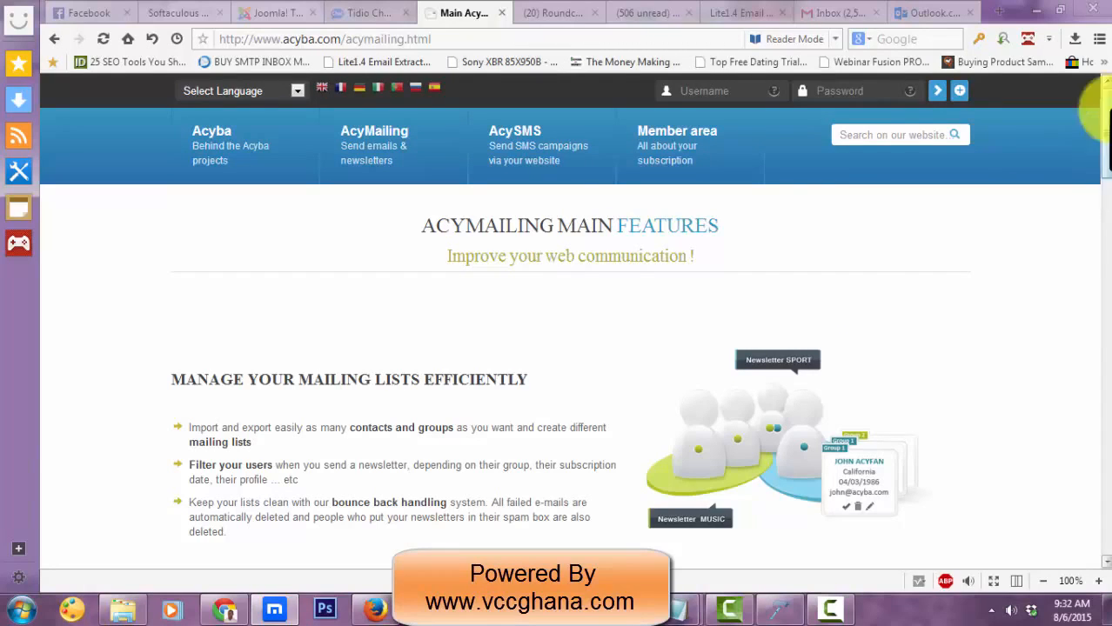
pyautogui.click(361, 12)
pyautogui.click(265, 14)
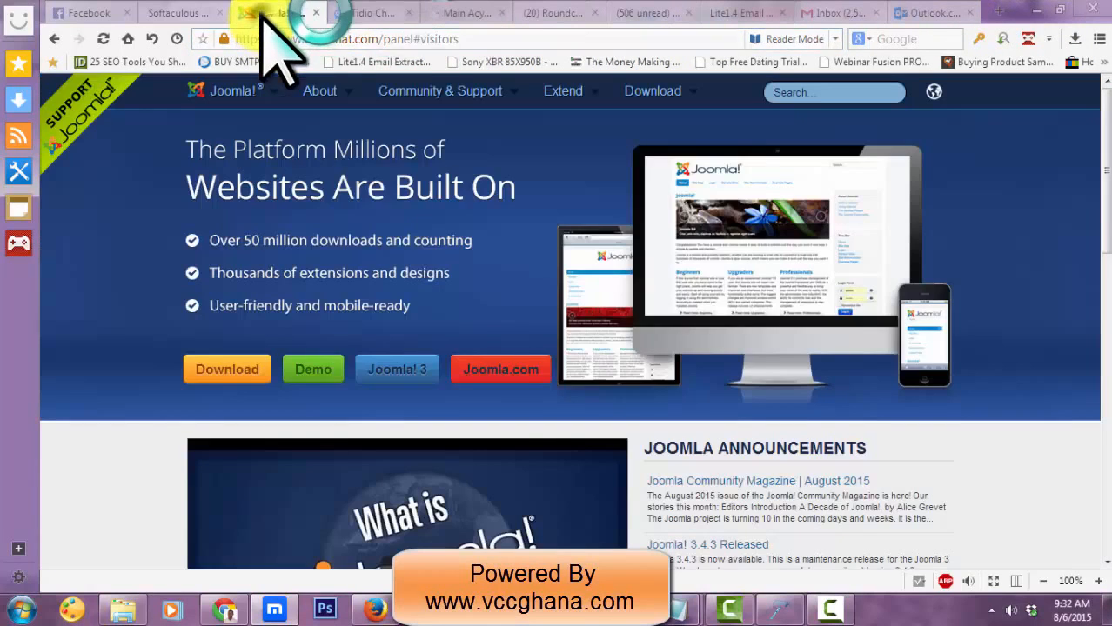
pyautogui.click(181, 13)
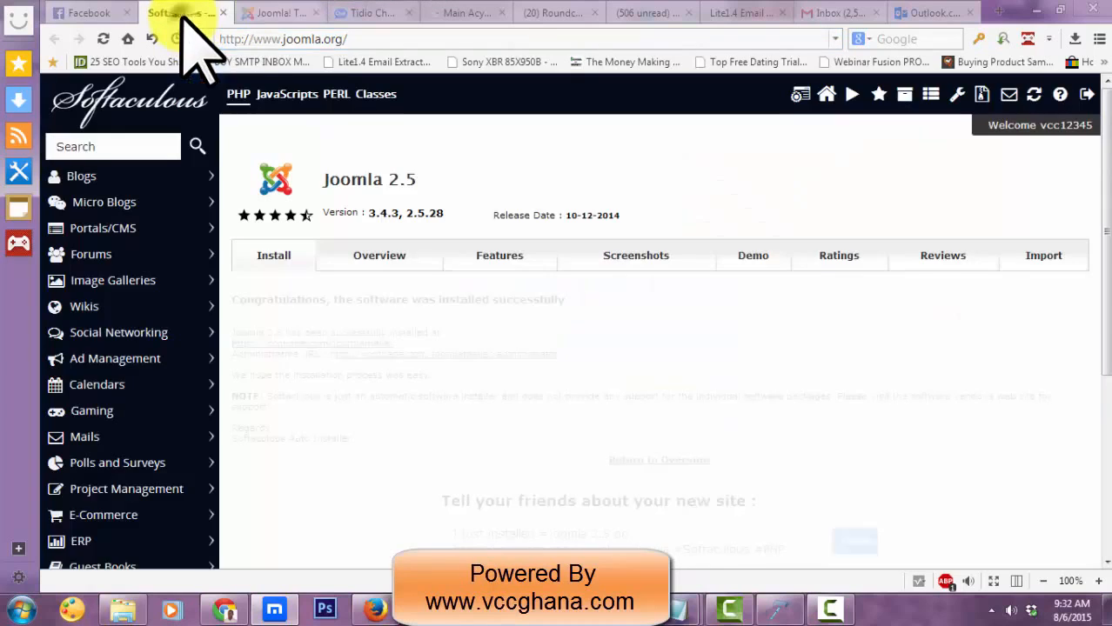
# Step: Open the Administrative URL from the success page in a new browser tab
pyautogui.moveTo(1105, 153); pyautogui.dragTo(1108, 202)
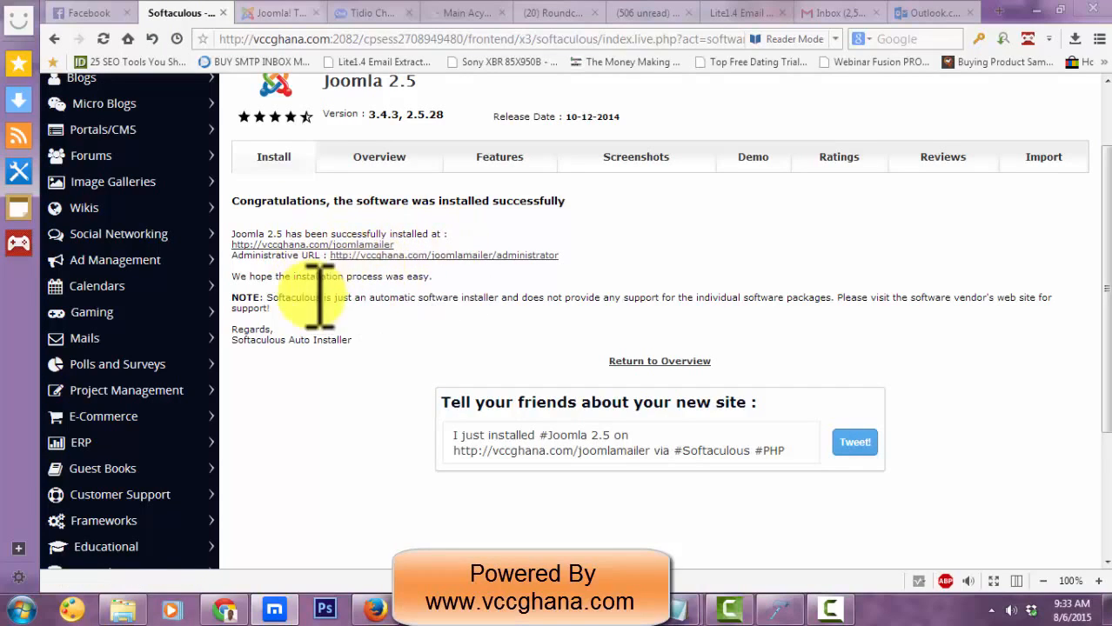
pyautogui.rightClick(450, 257)
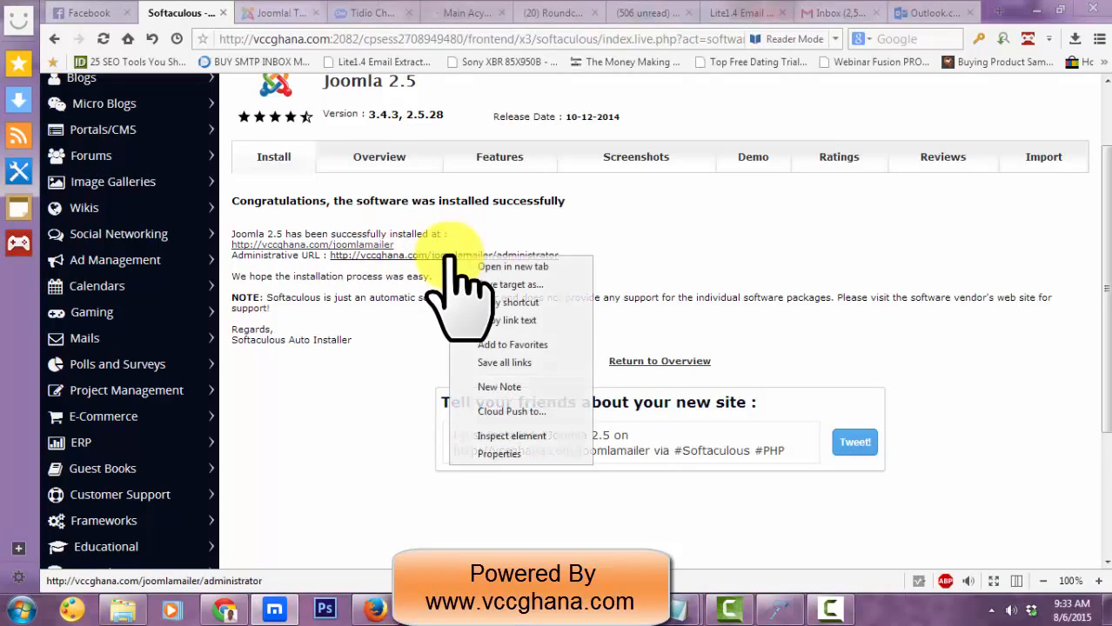
pyautogui.click(500, 266)
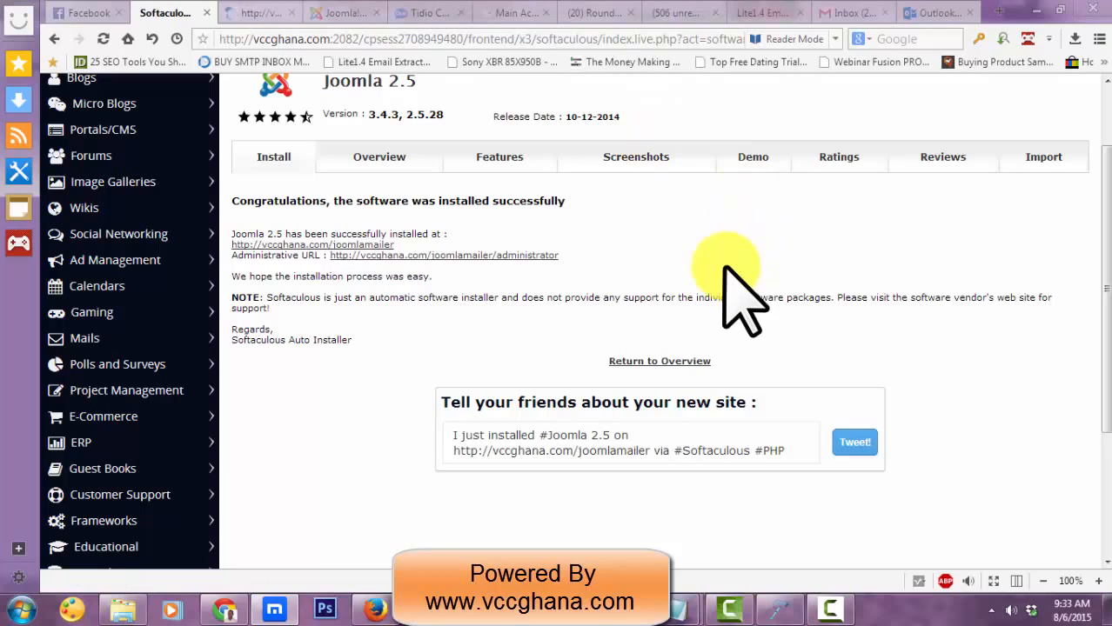
# Step: Log in to the new Joomla administrator backend, then switch to the AcyMailing features tab
pyautogui.click(254, 13)
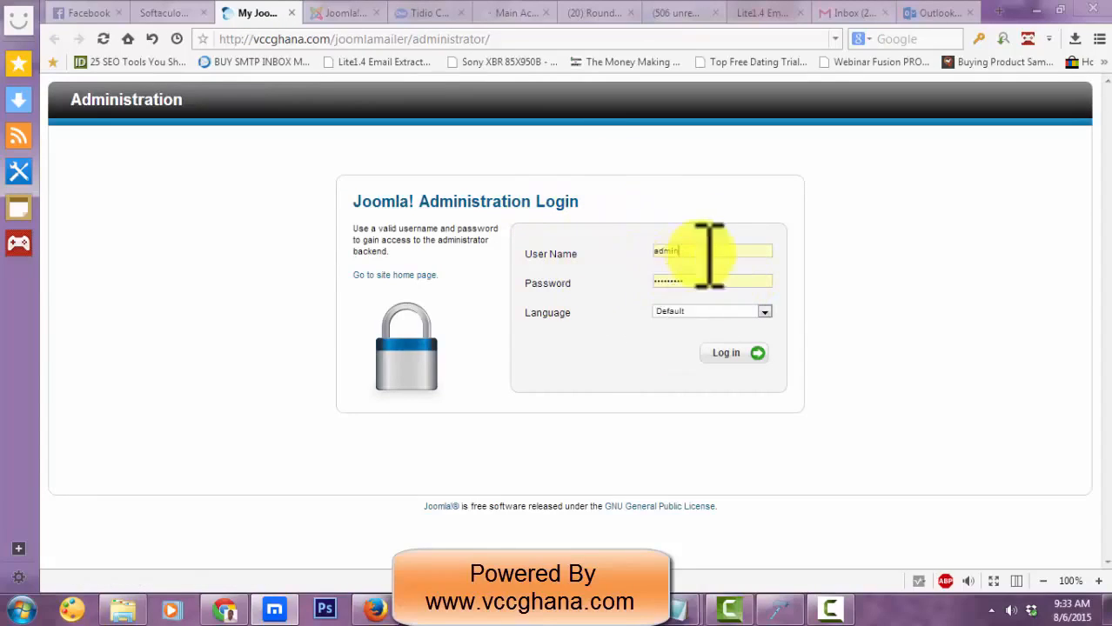
pyautogui.press('Return')
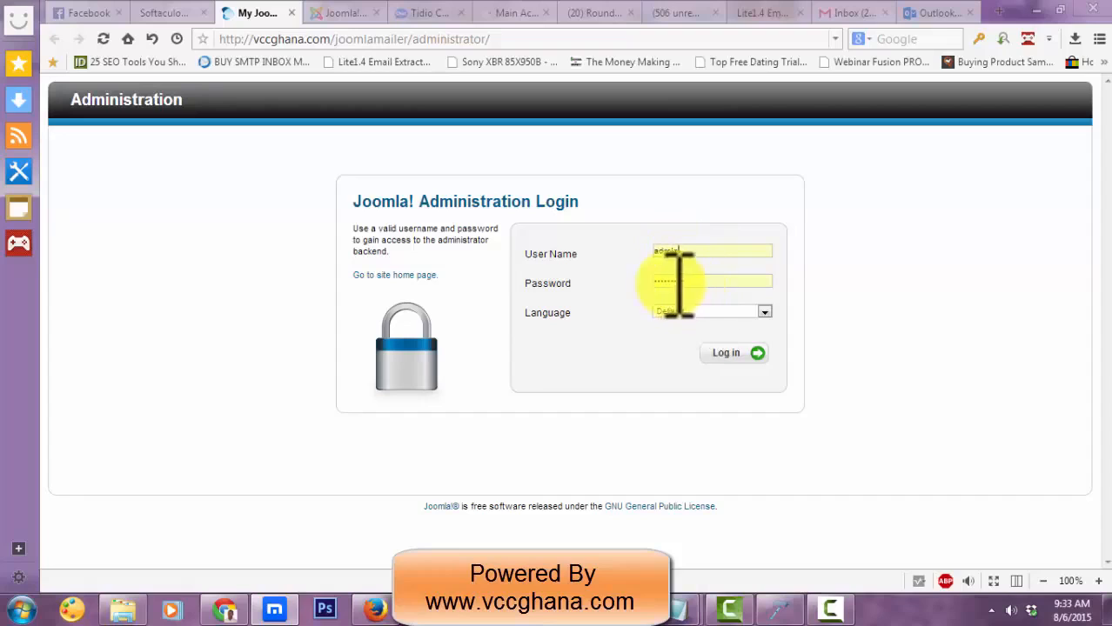
pyautogui.click(729, 352)
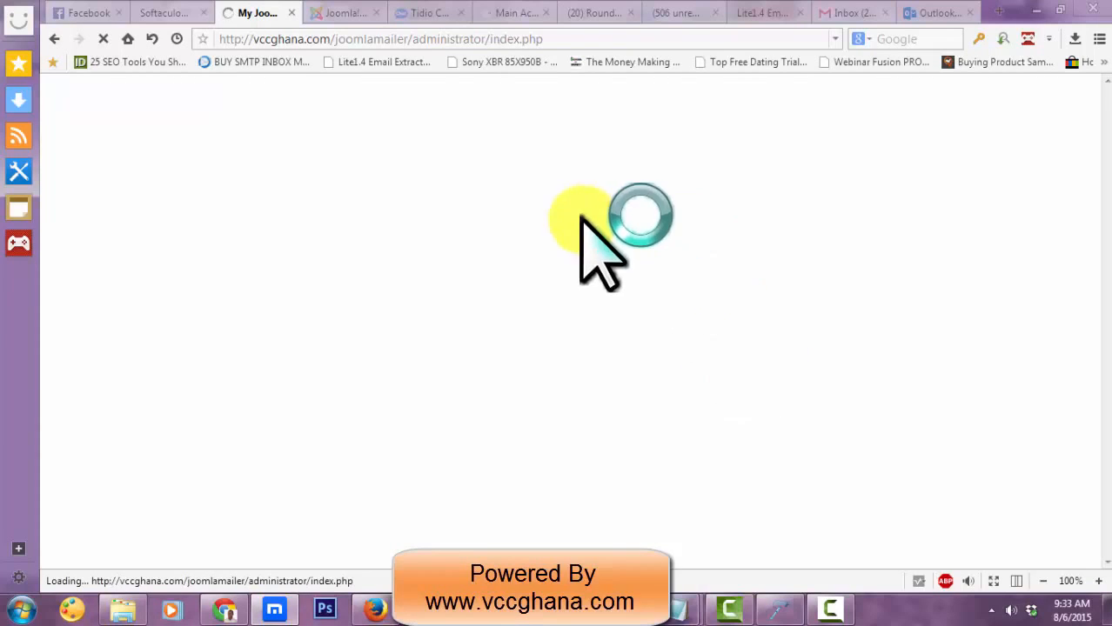
pyautogui.click(511, 13)
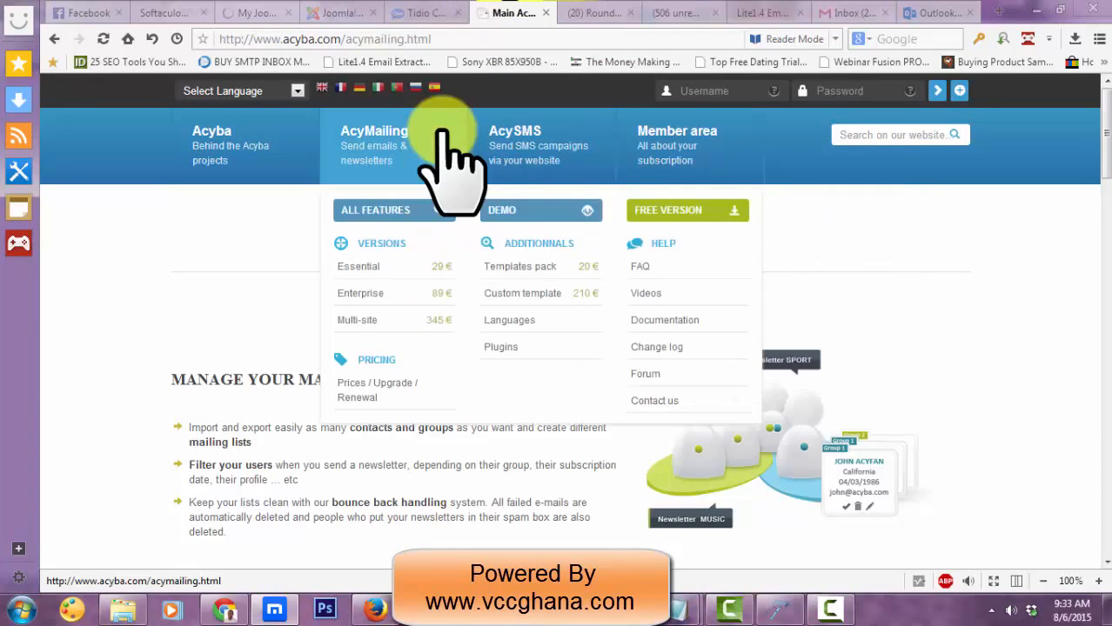
# Step: Return to the Joomla admin tab showing Extension Manager: Install
pyautogui.click(258, 16)
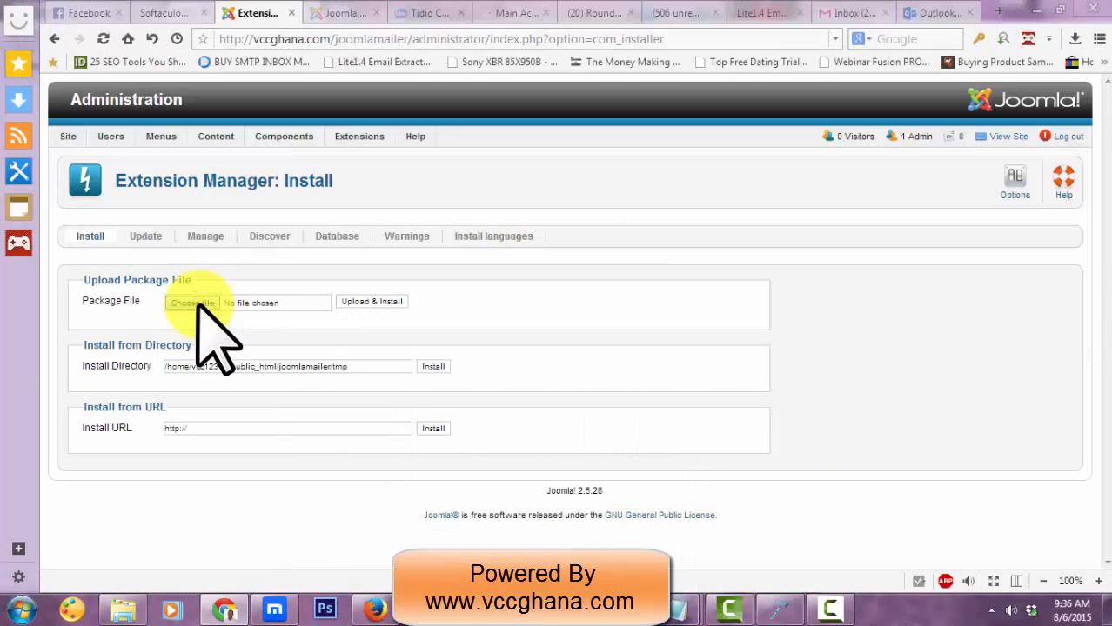
# Step: Upload and install the com_acymailing_enterprise package archive through the Extension Manager
pyautogui.click(211, 304)
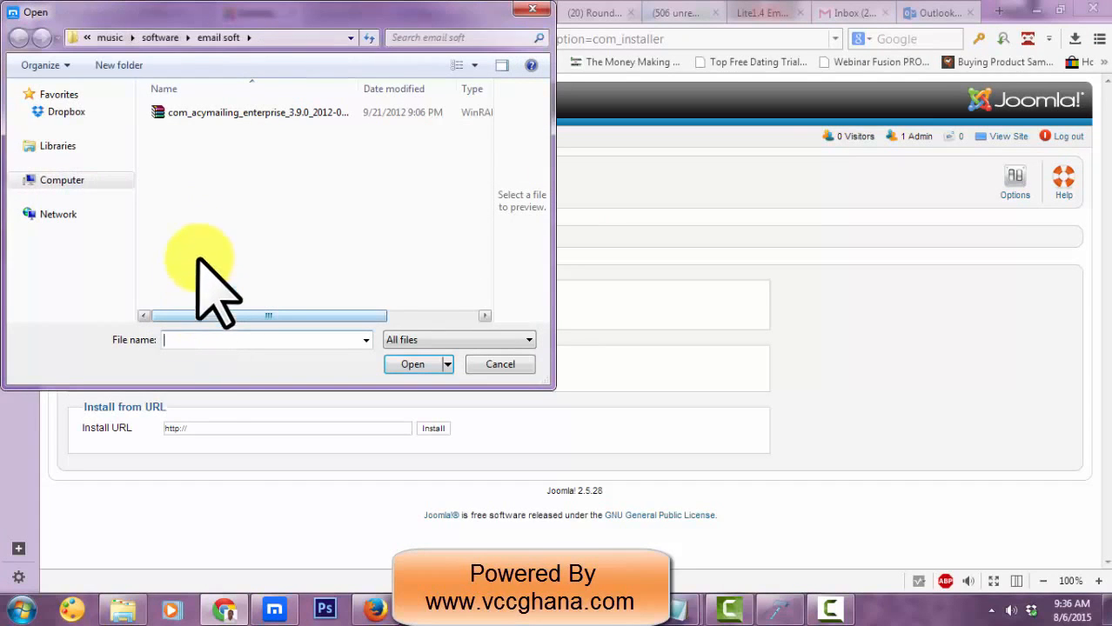
pyautogui.click(224, 112)
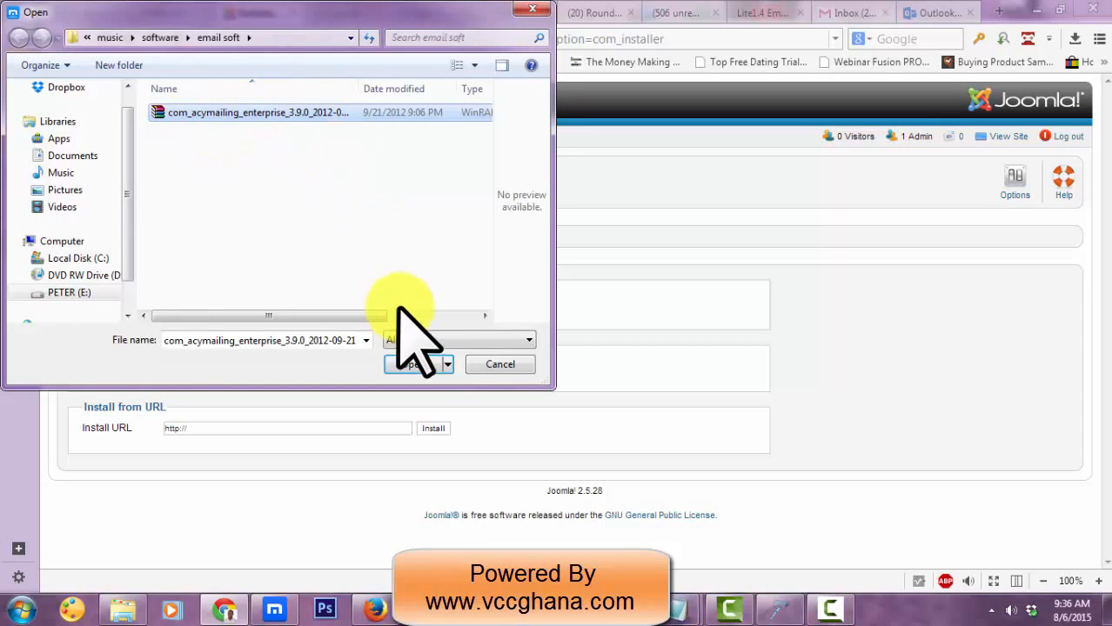
pyautogui.click(411, 364)
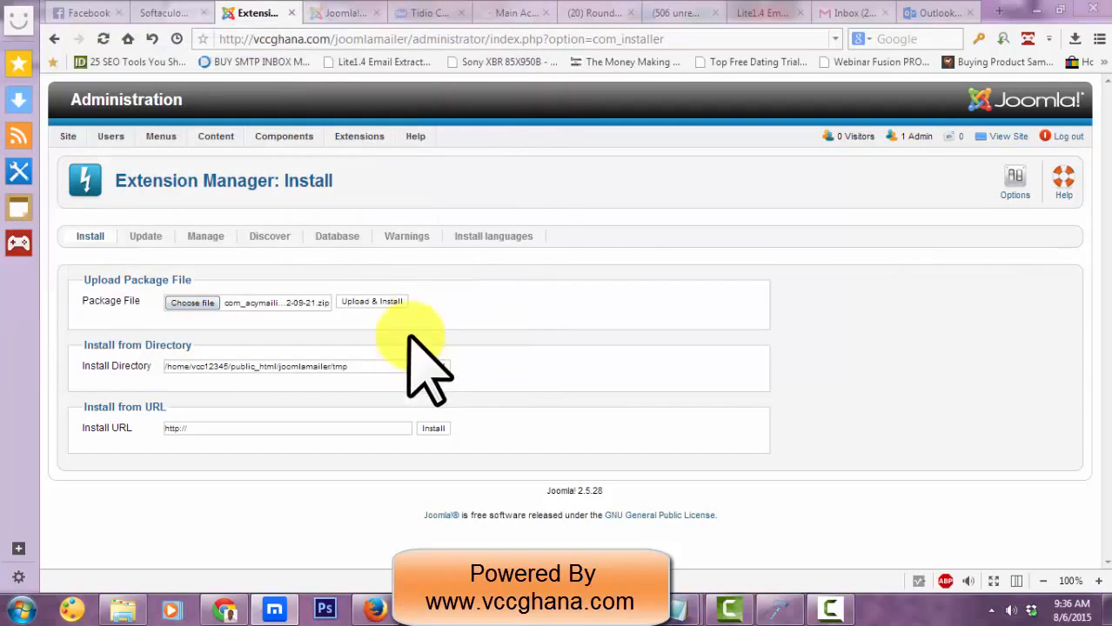
pyautogui.click(374, 301)
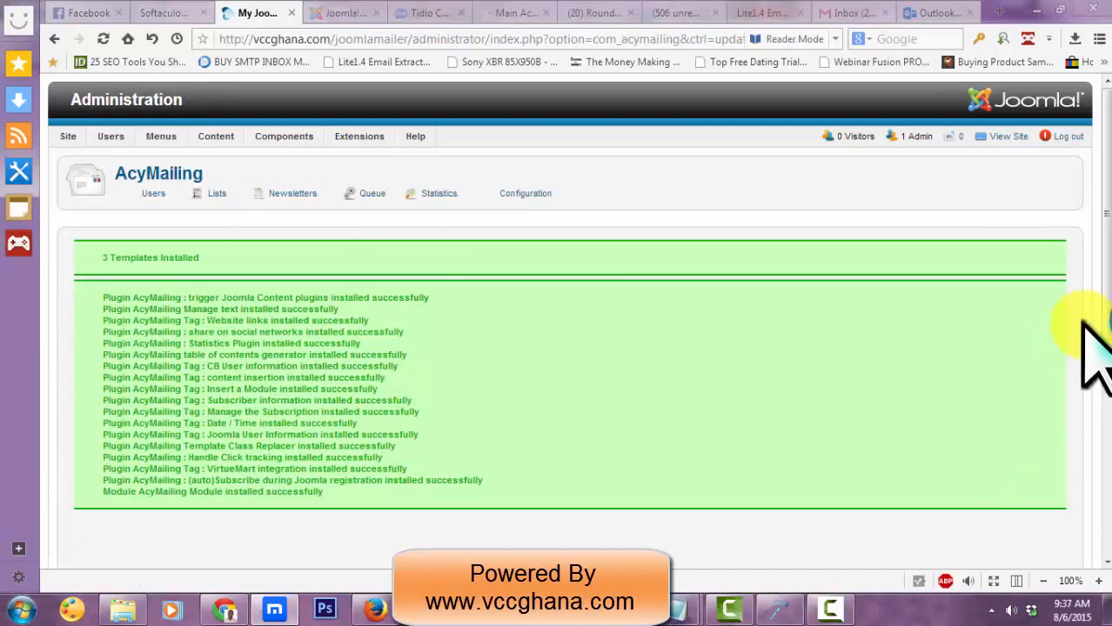
# Step: Open Components > AcyMailing and choose Configuration from its toolbar dropdown
pyautogui.moveTo(1103, 213); pyautogui.dragTo(1106, 261)
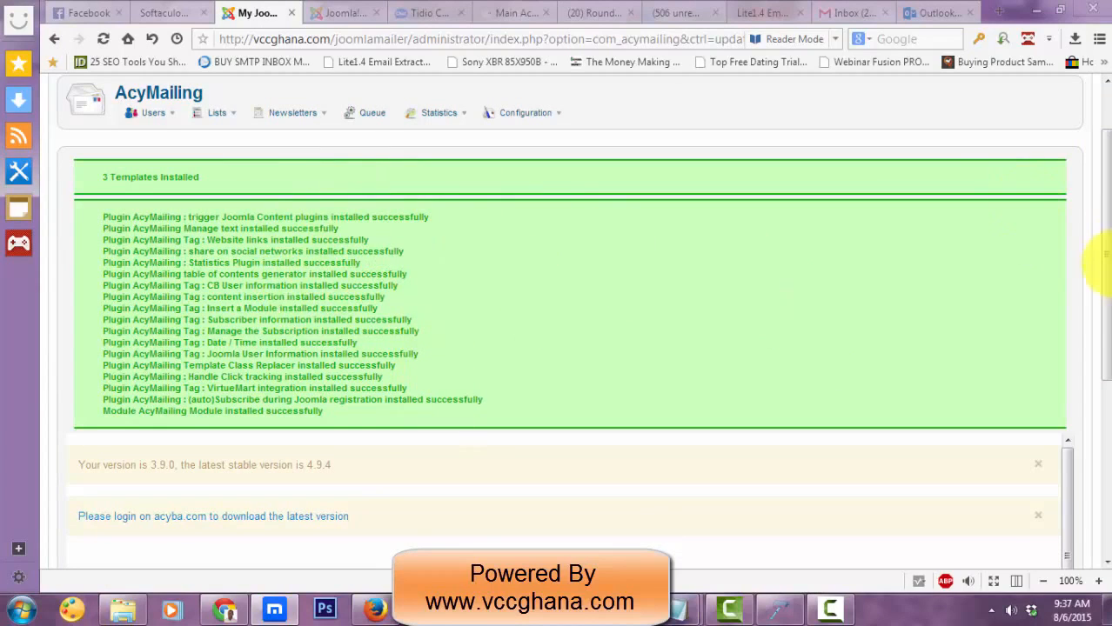
pyautogui.moveTo(1105, 287); pyautogui.dragTo(1097, 209)
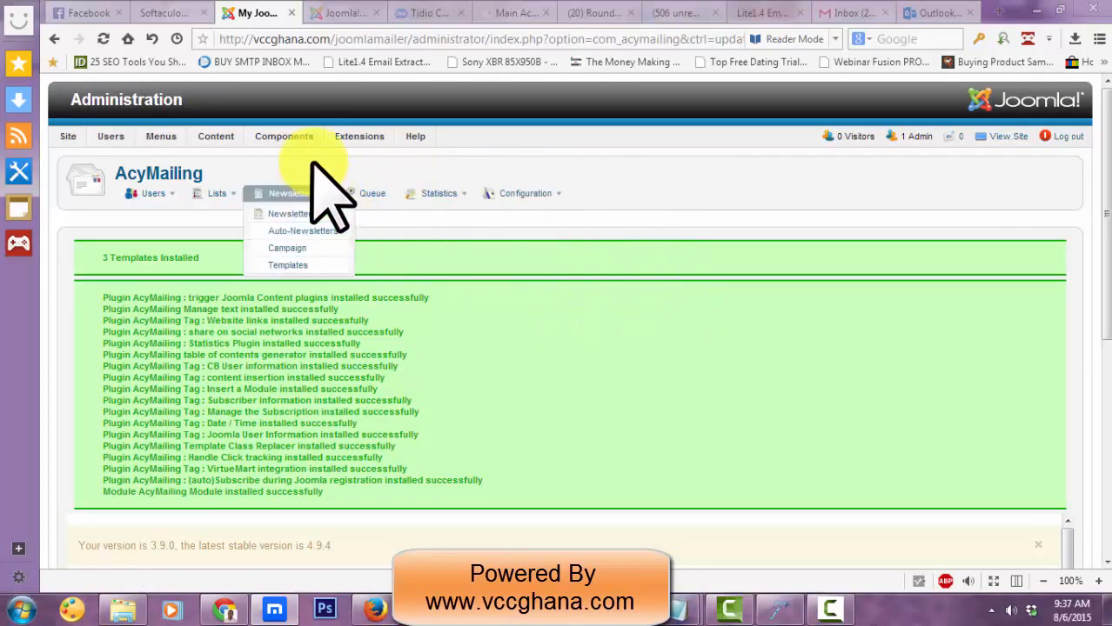
pyautogui.moveTo(302, 135)
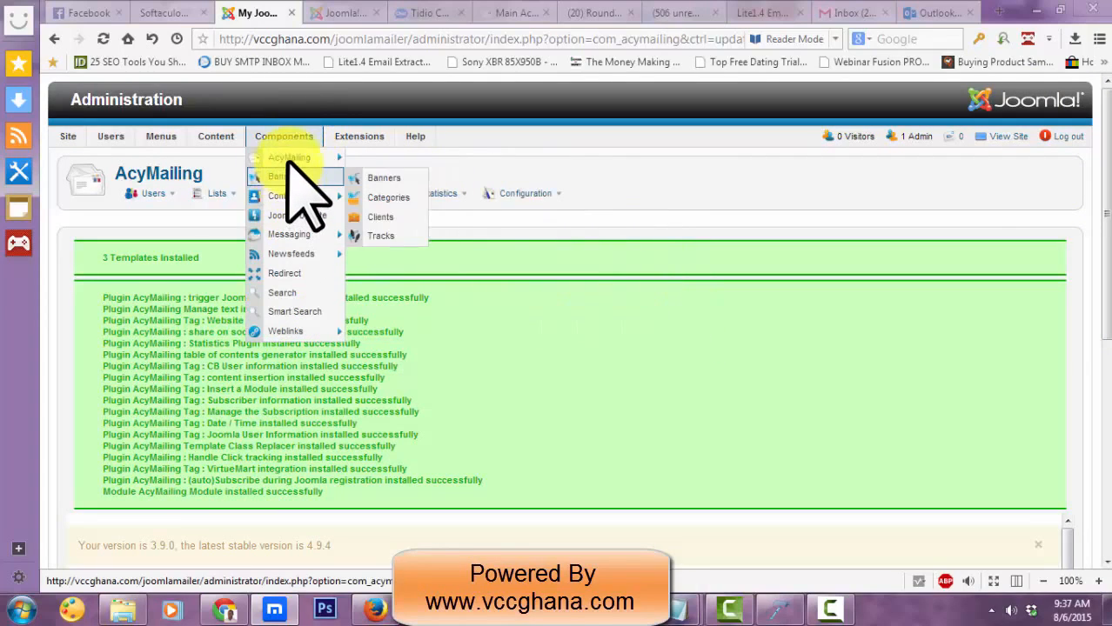
pyautogui.moveTo(288, 155)
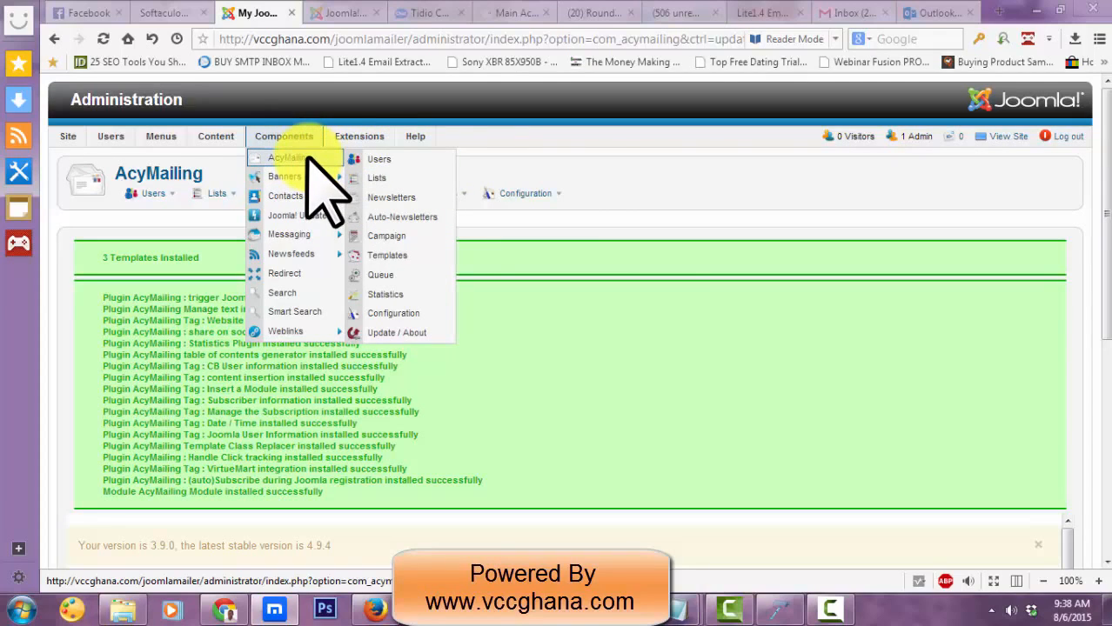
pyautogui.click(304, 157)
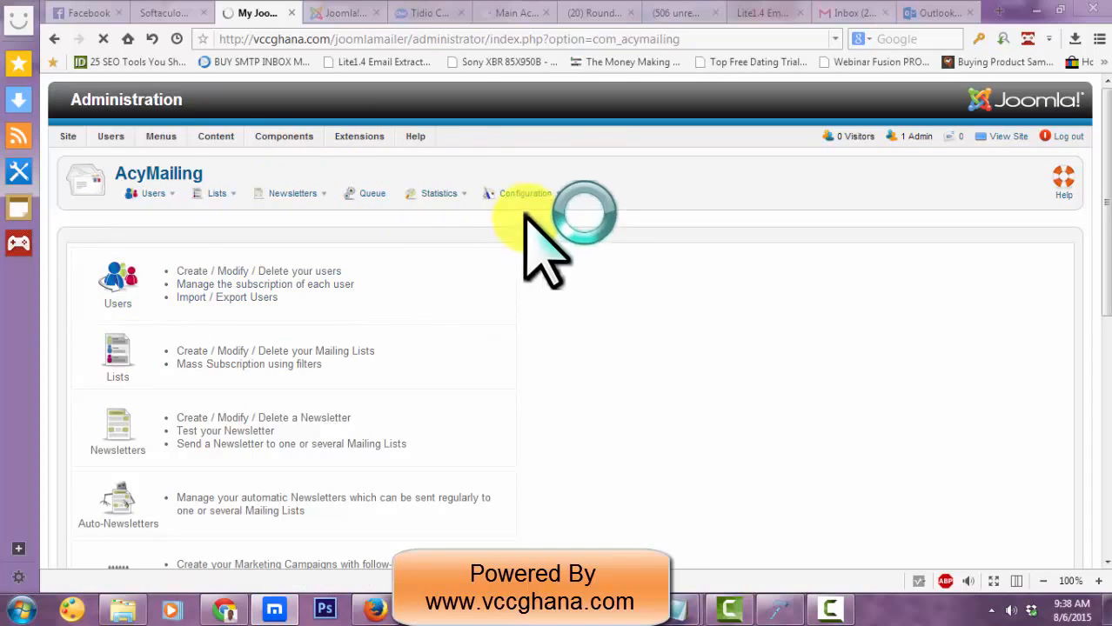
pyautogui.moveTo(519, 193)
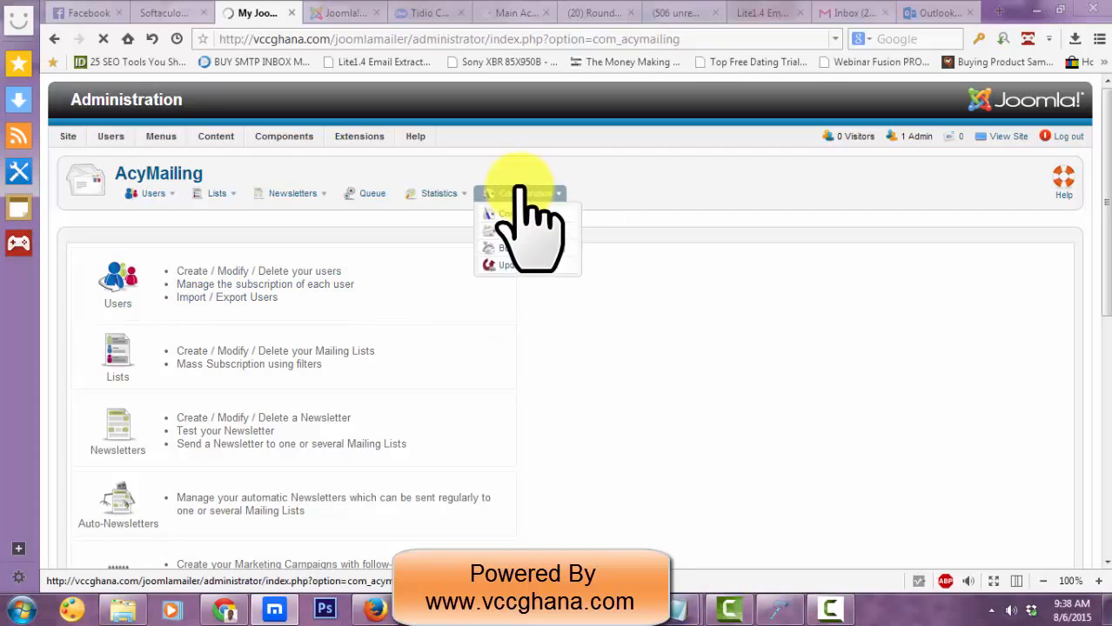
pyautogui.click(522, 213)
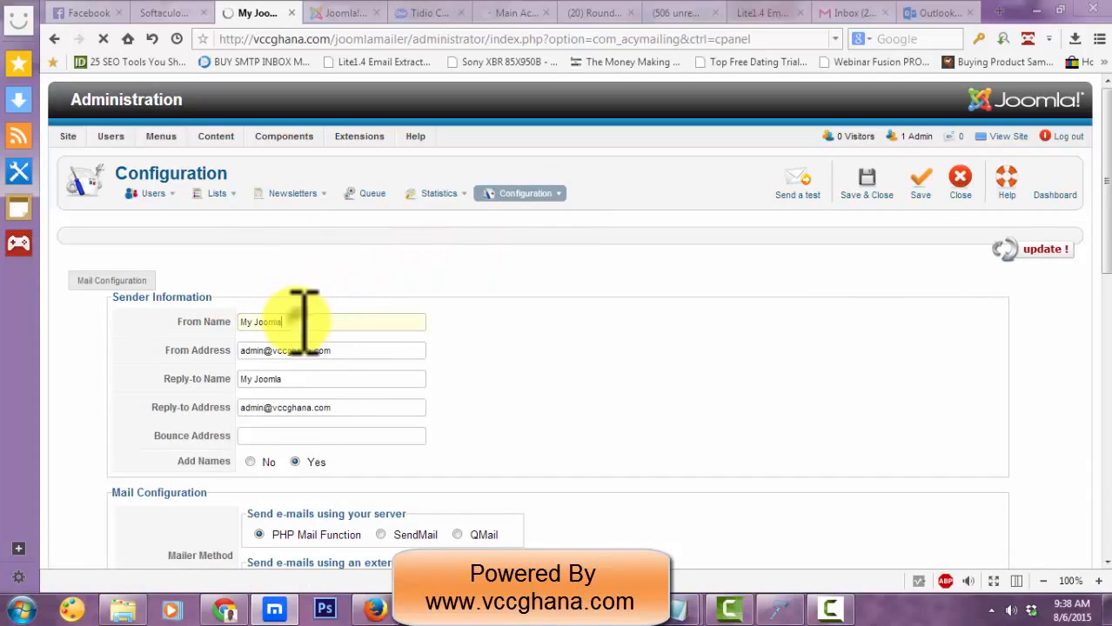
# Step: Replace AcyMailing's sender name and rewrite the From address
pyautogui.moveTo(303, 322); pyautogui.dragTo(230, 323)
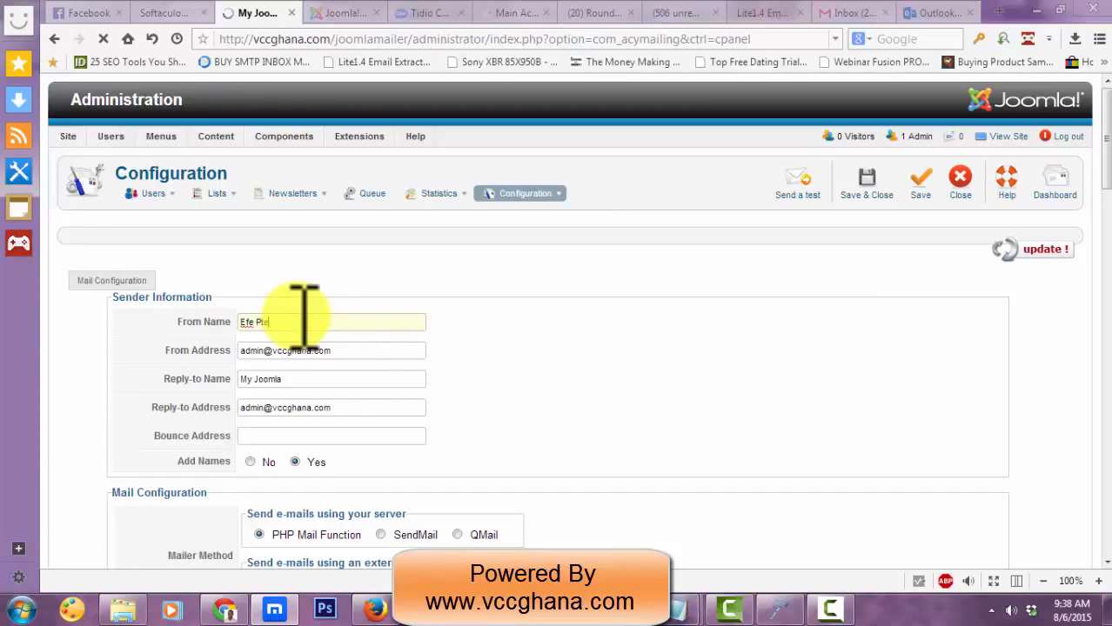
pyautogui.click(389, 330)
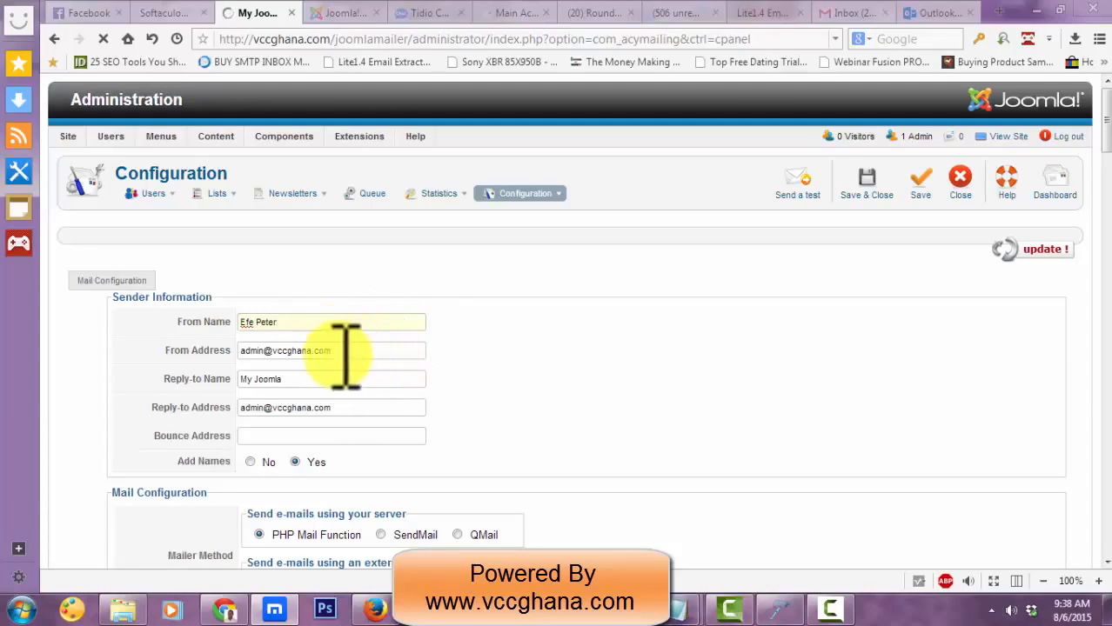
pyautogui.moveTo(330, 351); pyautogui.dragTo(230, 348)
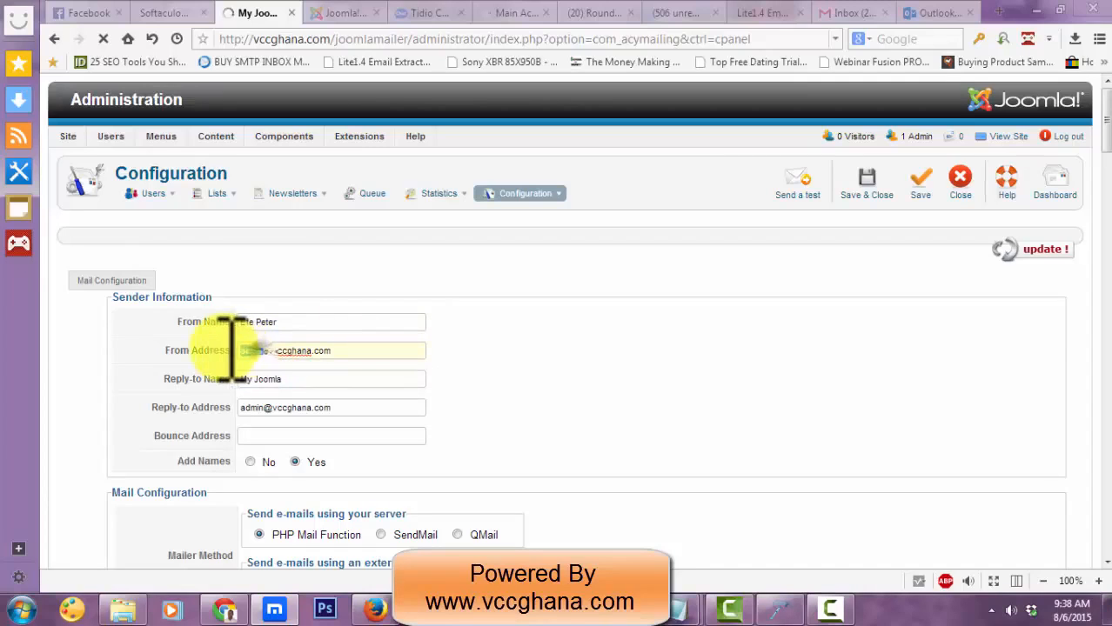
pyautogui.write('info')
pyautogui.click(487, 357)
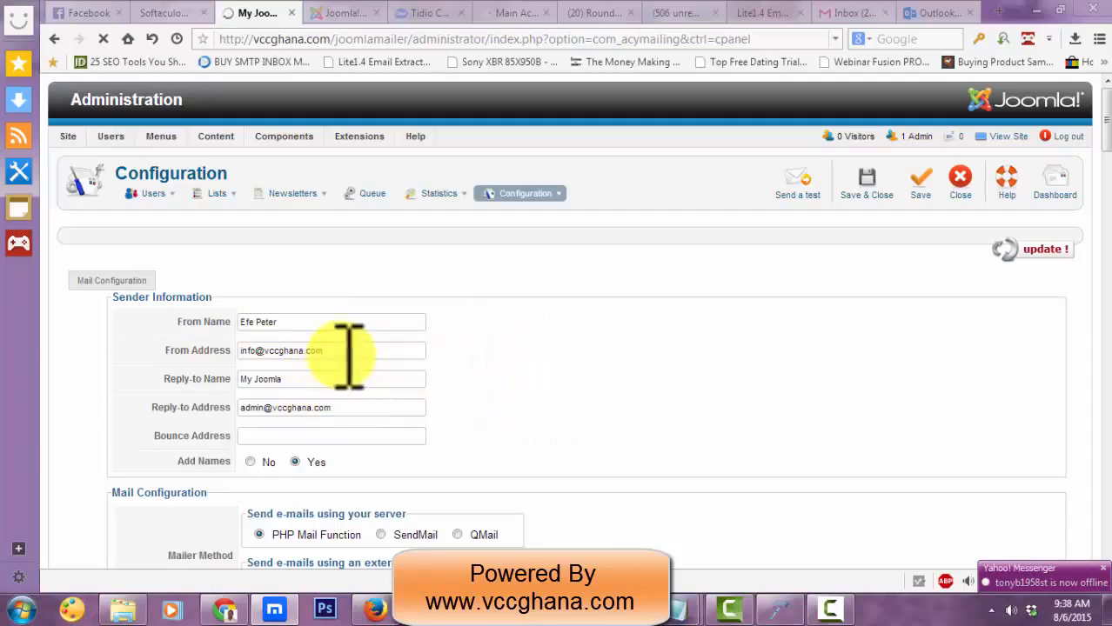
# Step: Copy the From address over the Reply-to Address field
pyautogui.moveTo(352, 350); pyautogui.dragTo(218, 349)
pyautogui.hotkey('ctrl', 'c')
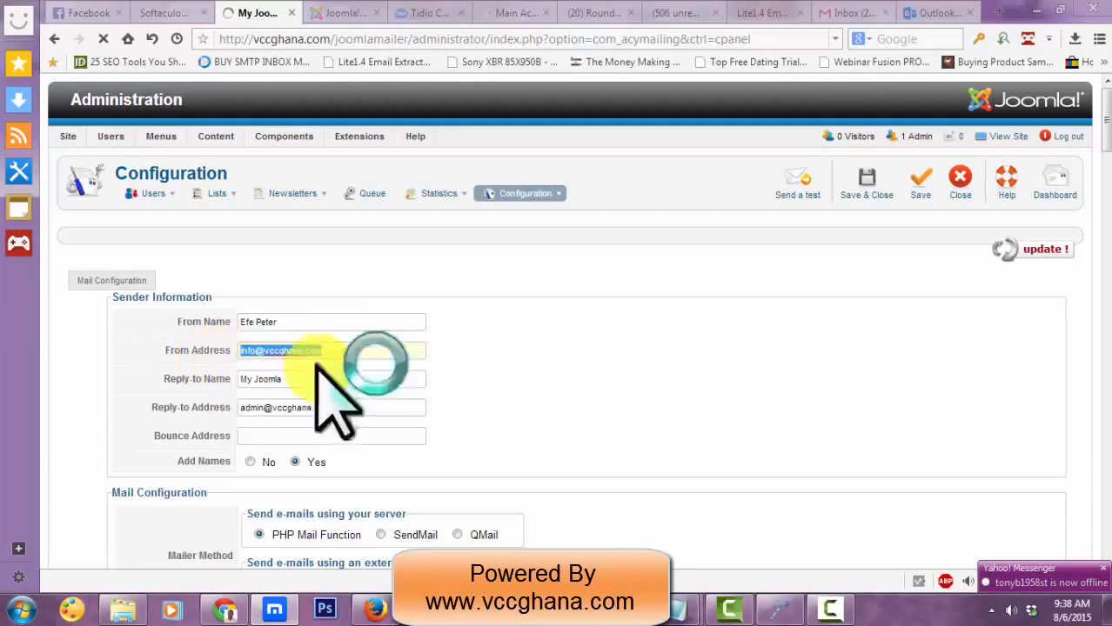
pyautogui.moveTo(328, 407); pyautogui.dragTo(221, 409)
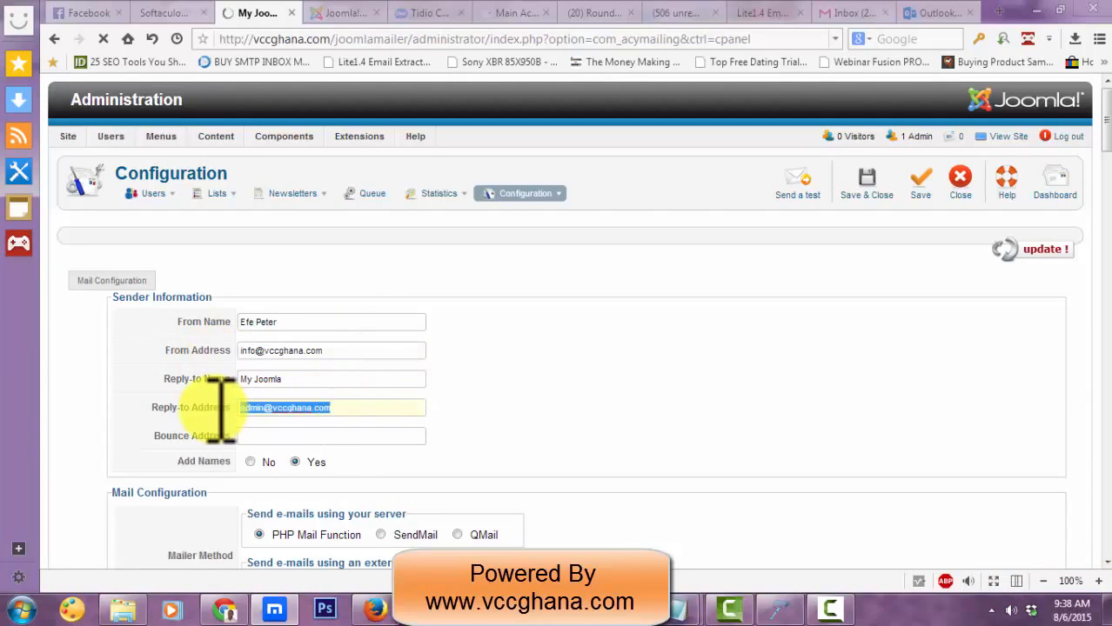
pyautogui.hotkey('ctrl', 'v')
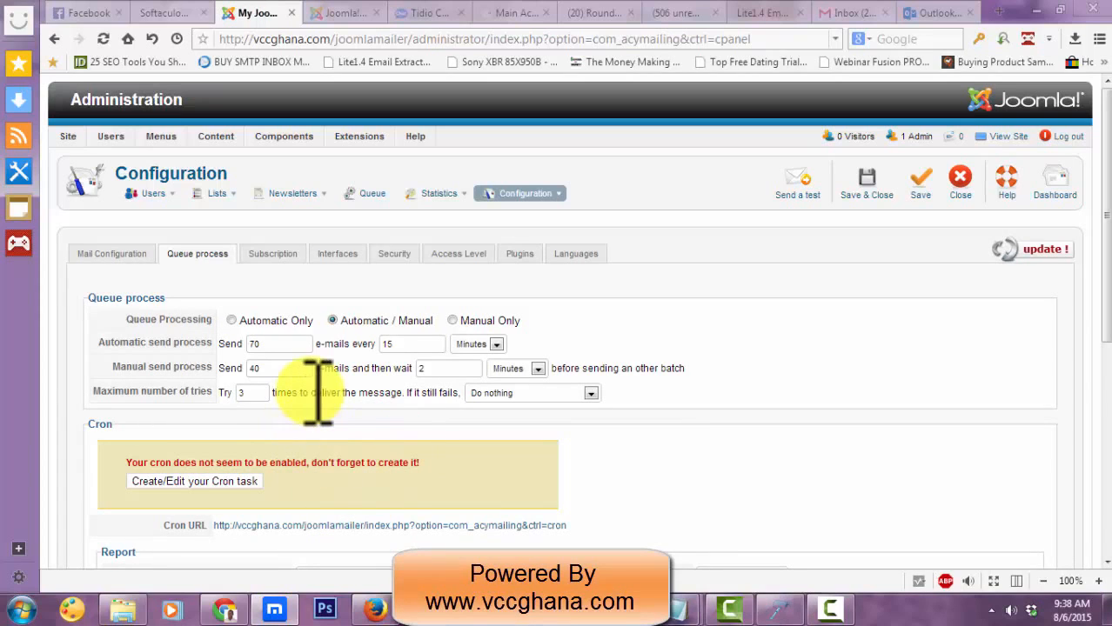
# Step: Review the sender fields under Mail Configuration and save AcyMailing's configuration
pyautogui.click(107, 253)
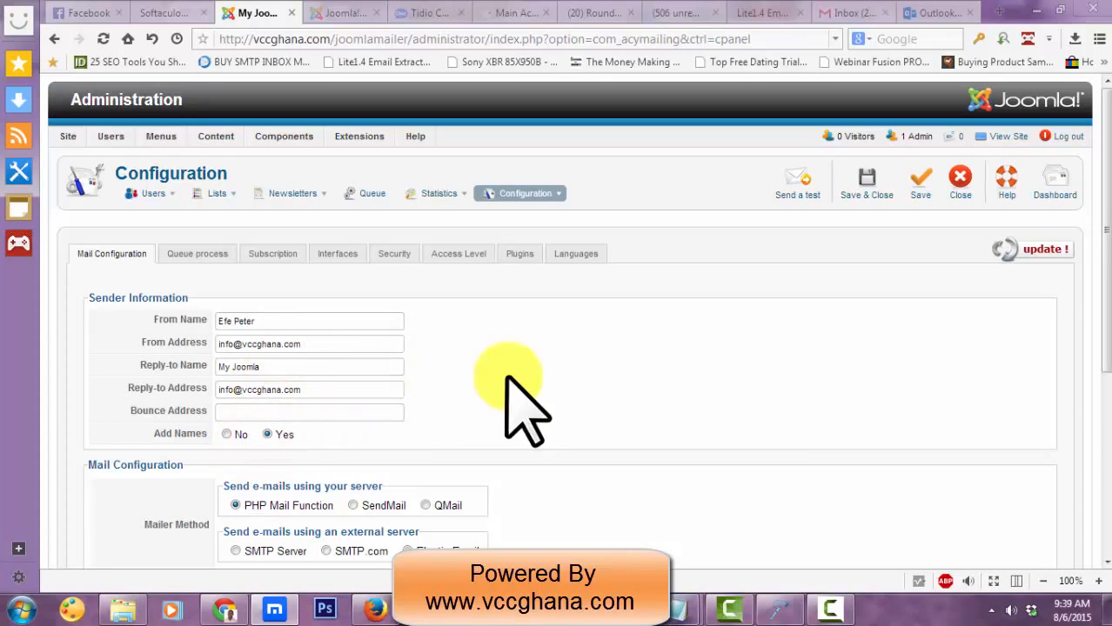
pyautogui.scroll(-5, 1097, 335)
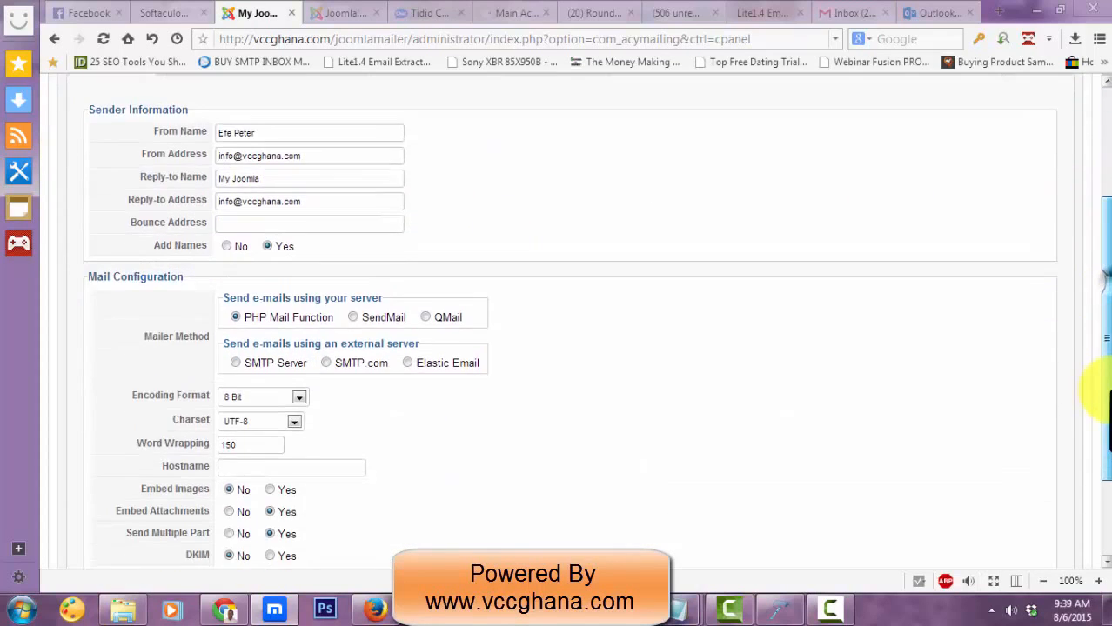
pyautogui.scroll(5, 1101, 265)
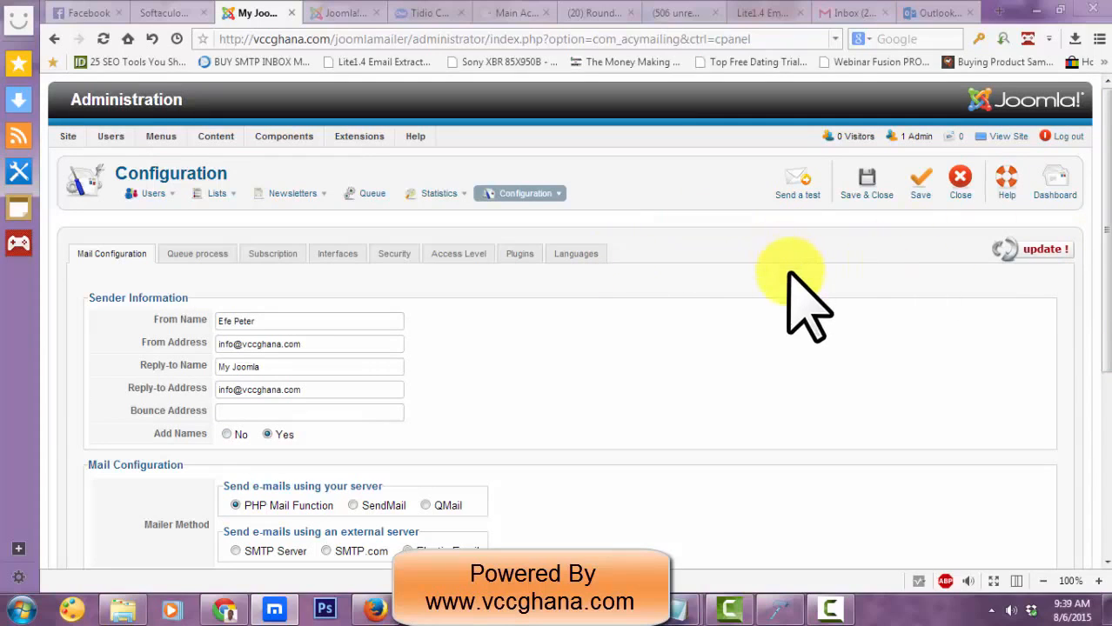
pyautogui.click(921, 185)
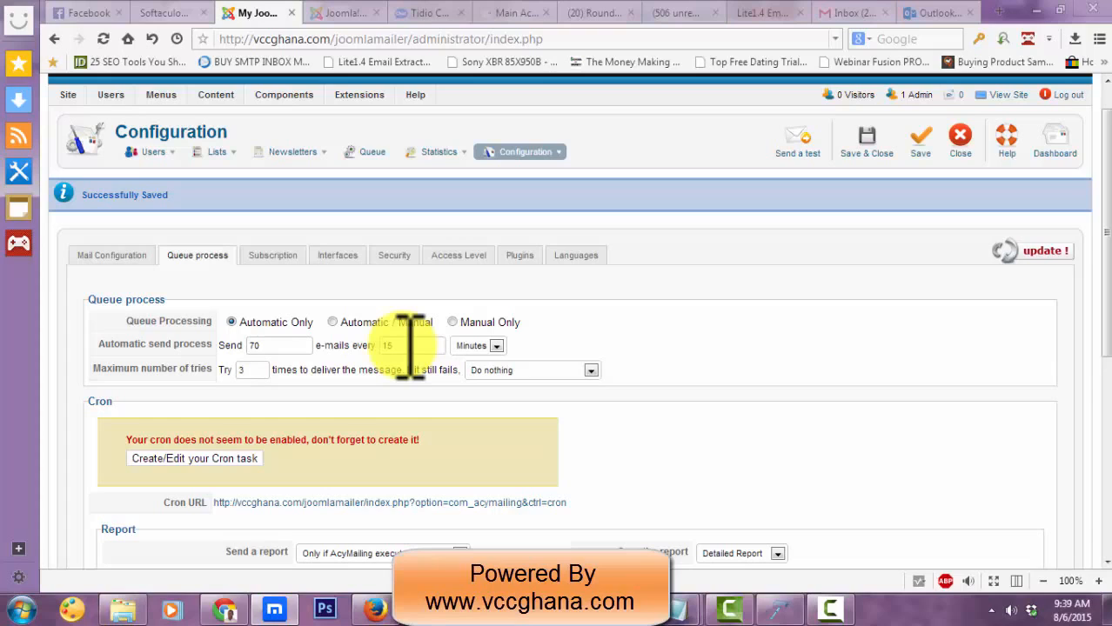
# Step: Set the automatic queue to 300 e-mails every 5 minutes, save, and open cron task setup
pyautogui.doubleClick(256, 345)
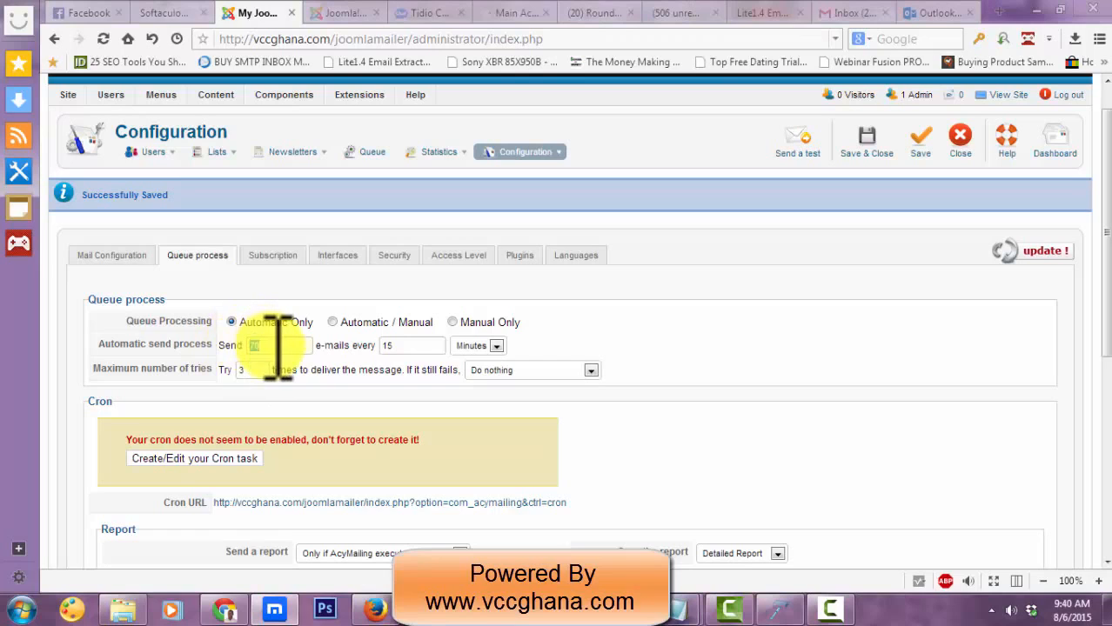
pyautogui.write('30')
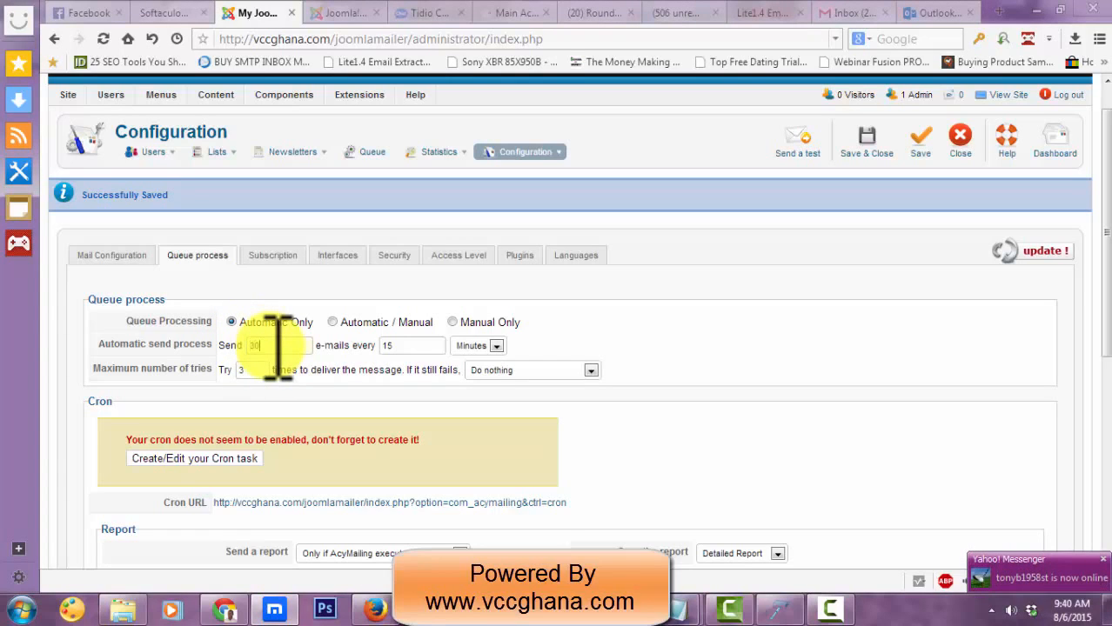
pyautogui.write('0')
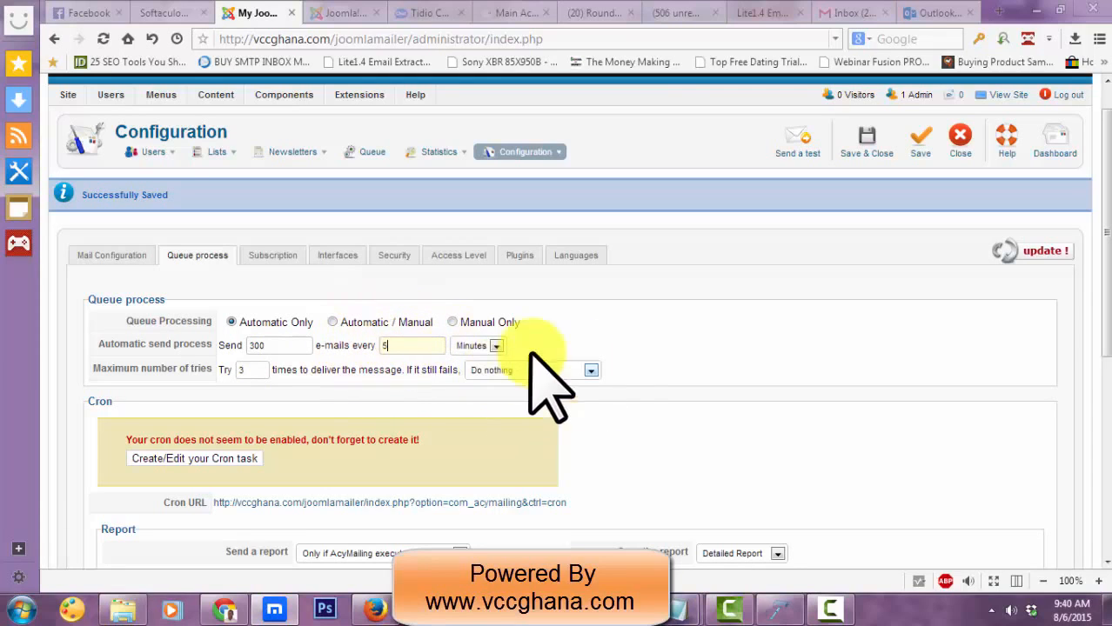
pyautogui.scroll(-3, 1101, 296)
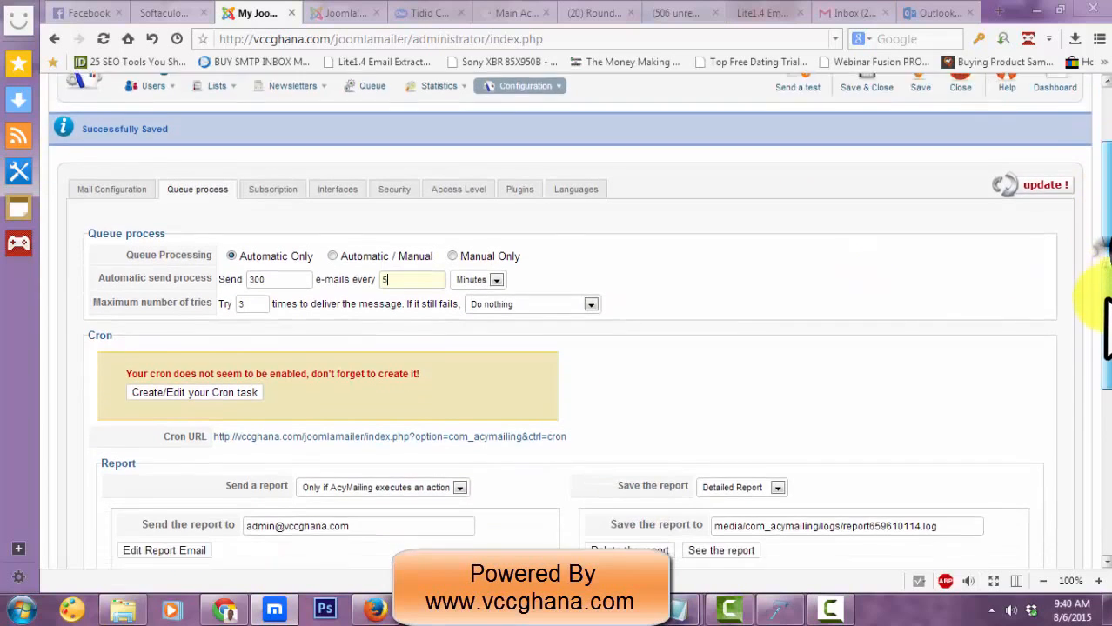
pyautogui.moveTo(1107, 357); pyautogui.dragTo(1106, 278)
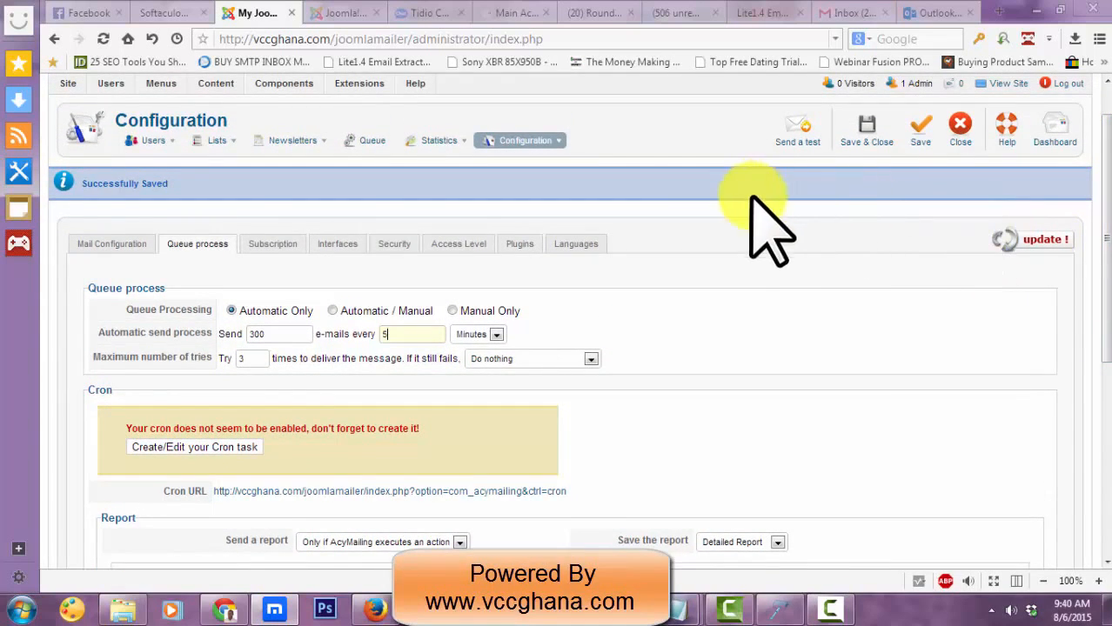
pyautogui.click(922, 138)
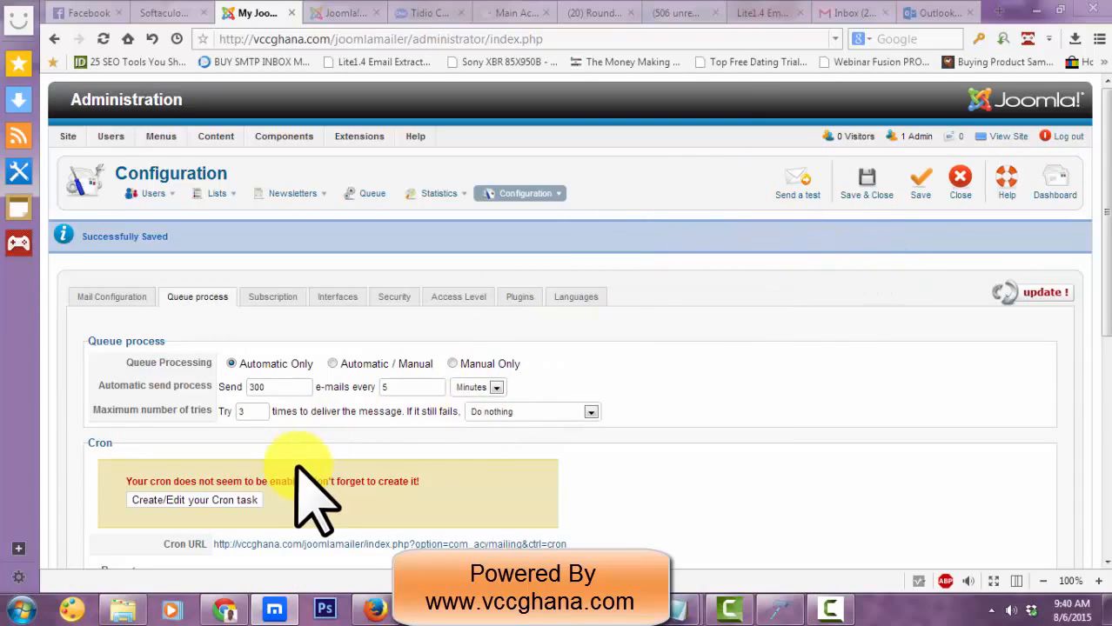
pyautogui.click(225, 503)
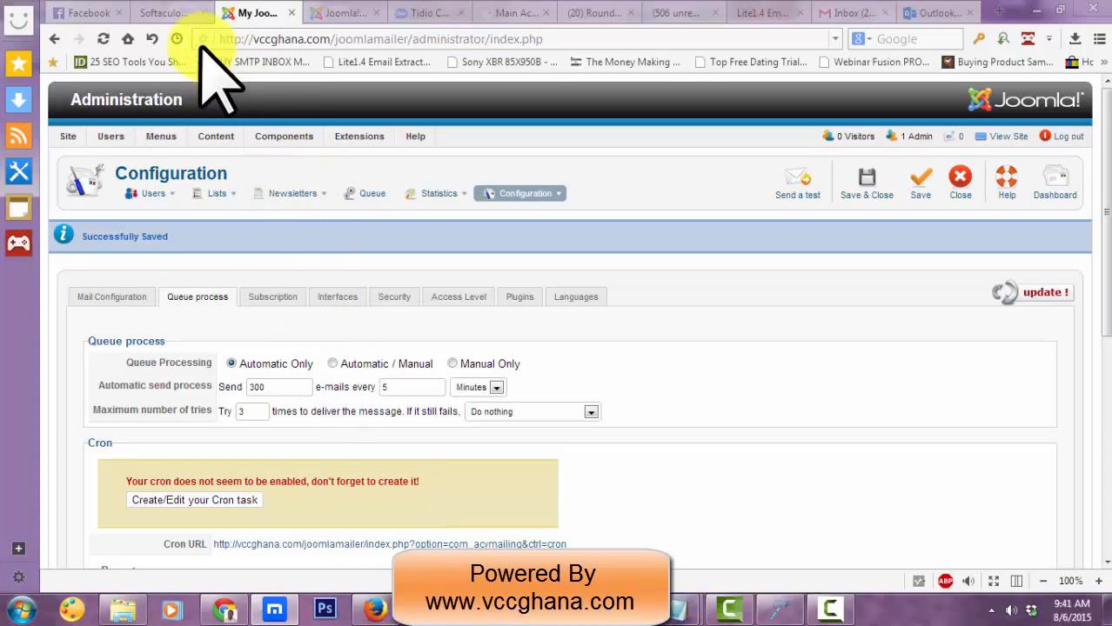
# Step: Switch to Softaculous and open the hosting account's cPanel home in a new tab
pyautogui.click(172, 12)
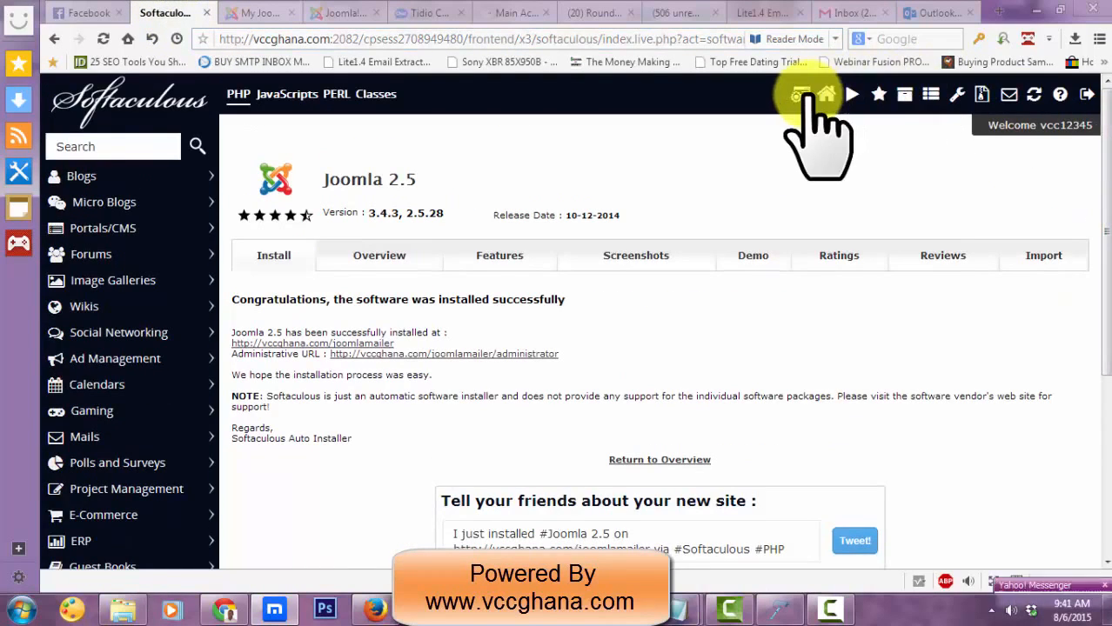
pyautogui.click(801, 94)
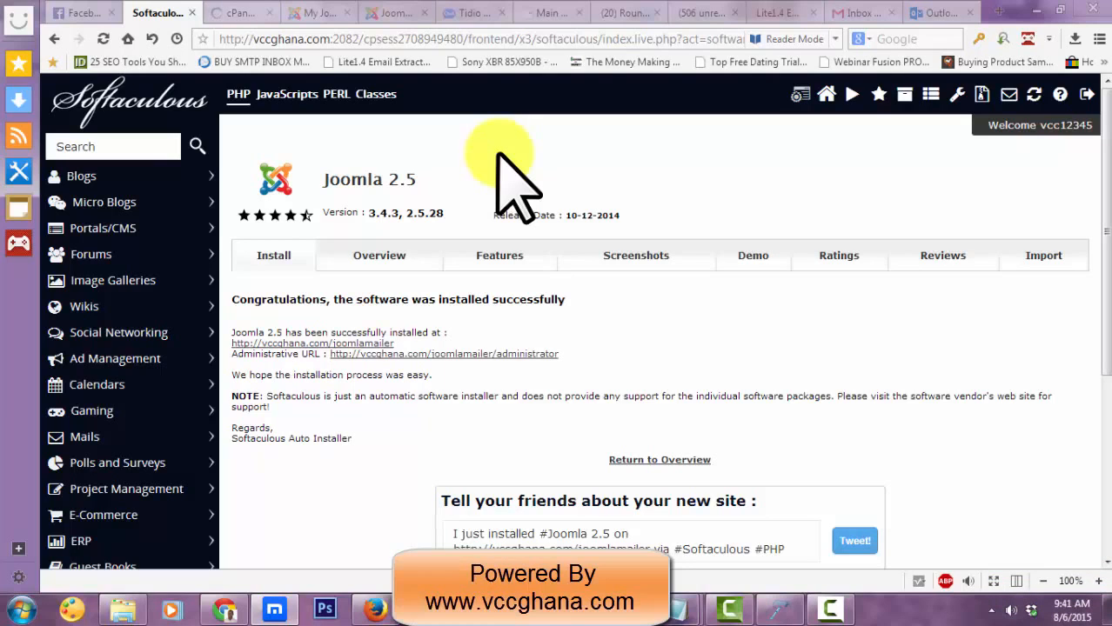
pyautogui.click(236, 12)
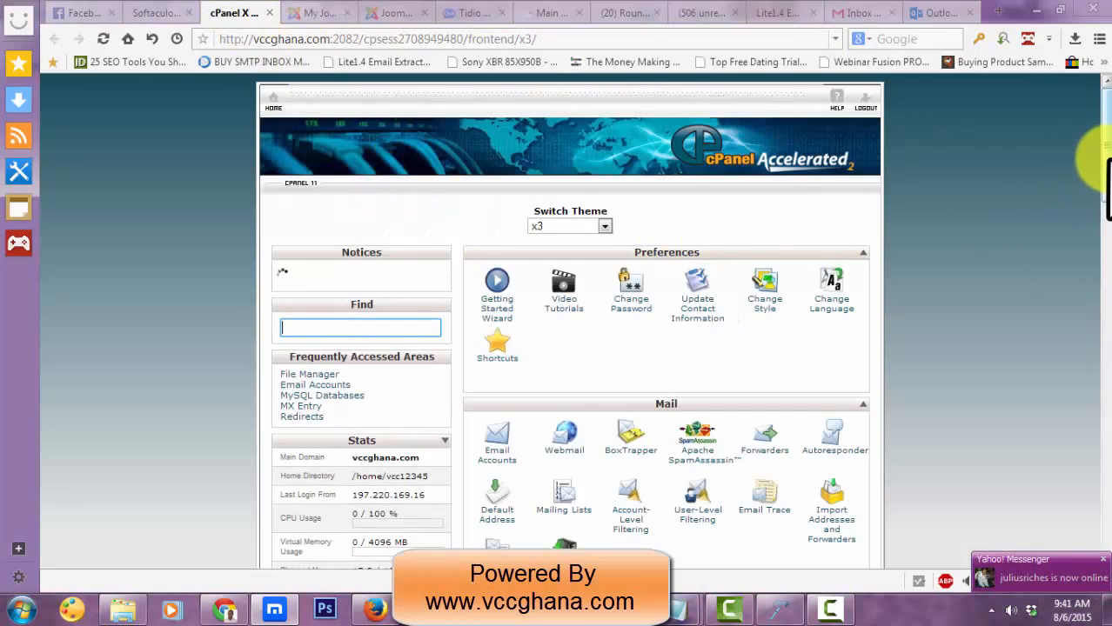
# Step: Delete the old AcyMailing cron job from cPanel's Cron Jobs page
pyautogui.moveTo(1100, 154); pyautogui.dragTo(1105, 487)
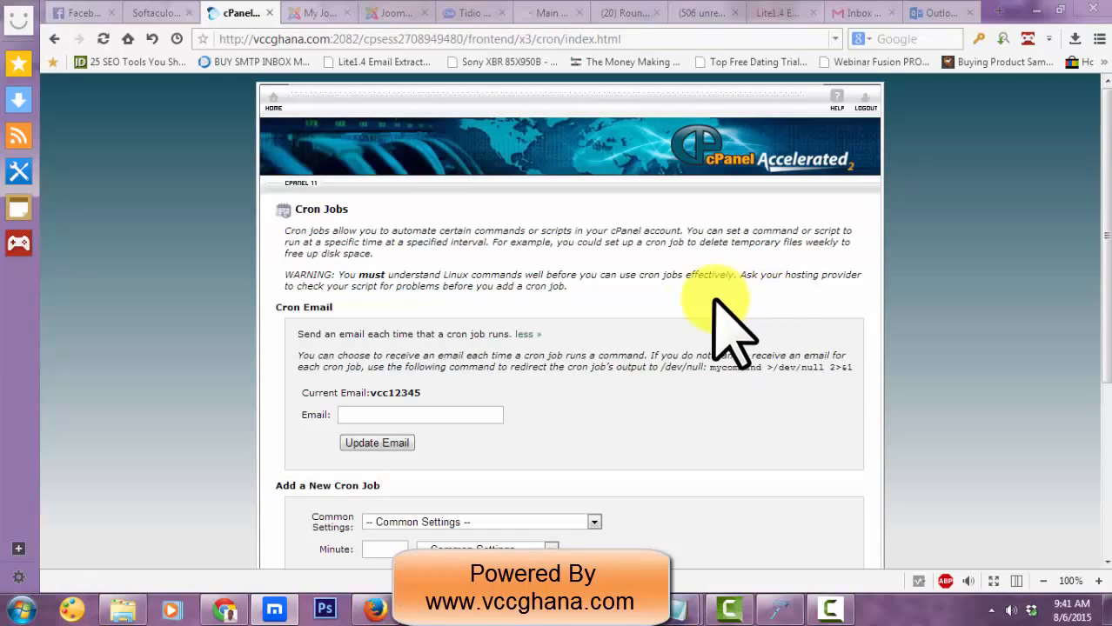
pyautogui.moveTo(1105, 182); pyautogui.dragTo(1106, 348)
pyautogui.scroll(-3, 1105, 353)
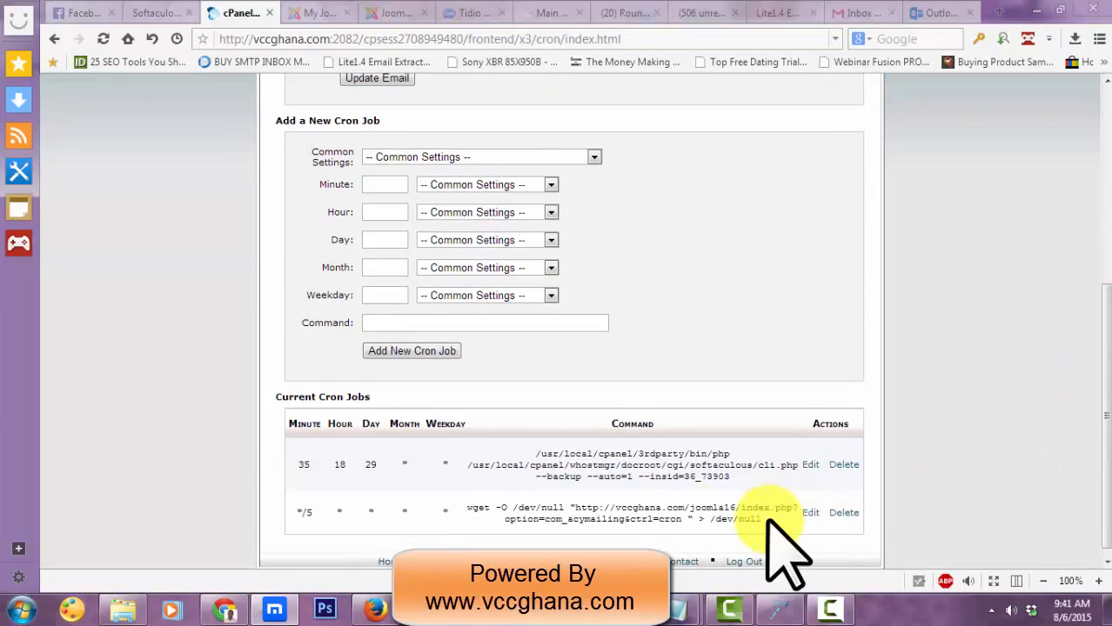
pyautogui.click(844, 513)
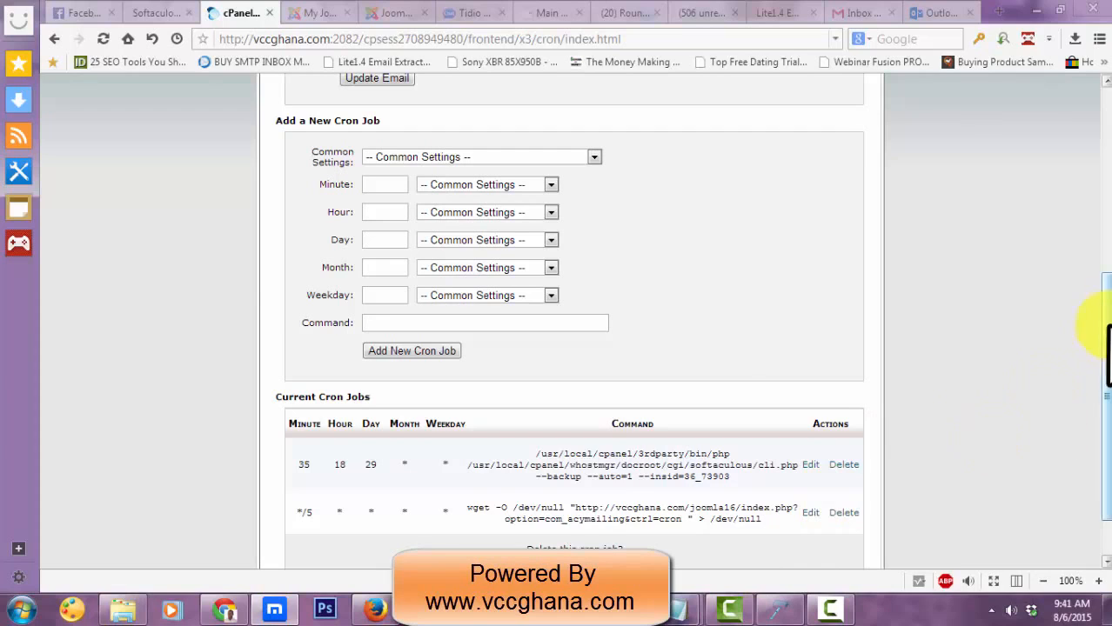
pyautogui.scroll(-2, 1104, 348)
pyautogui.click(592, 505)
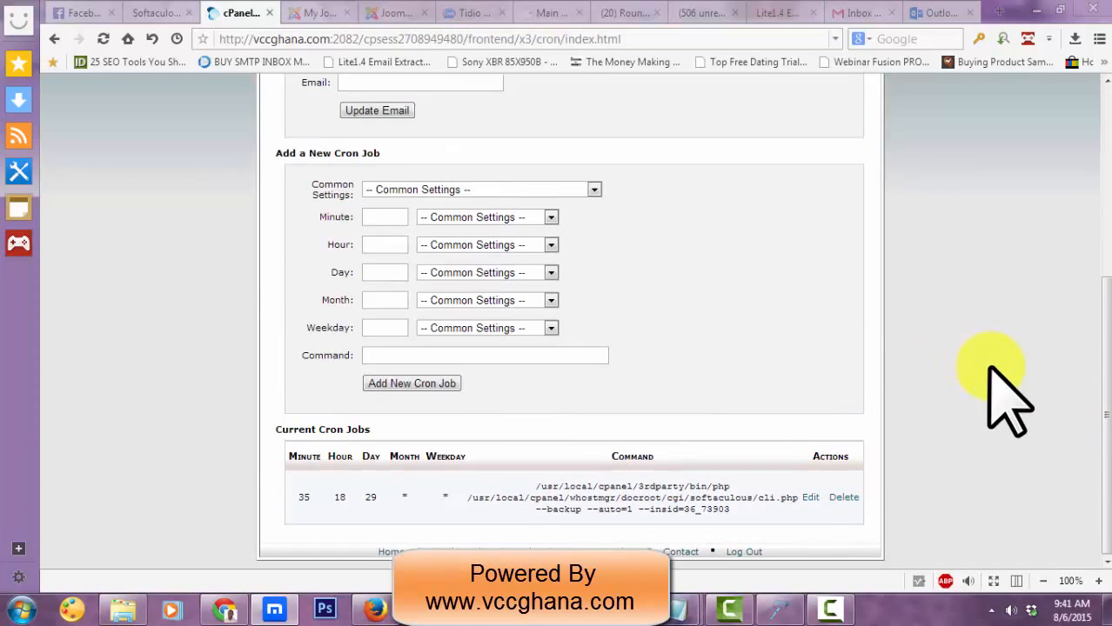
# Step: Choose the 'Once Per Five Minutes' preset for a new cron job and bring up the wget notes
pyautogui.scroll(2, 1103, 291)
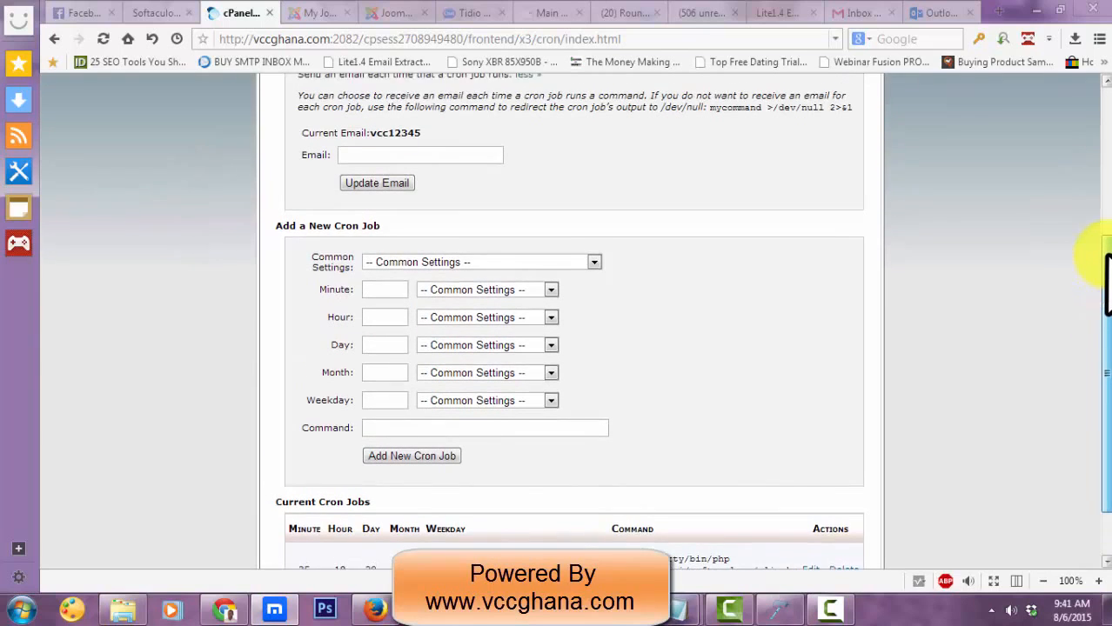
pyautogui.scroll(1, 1098, 252)
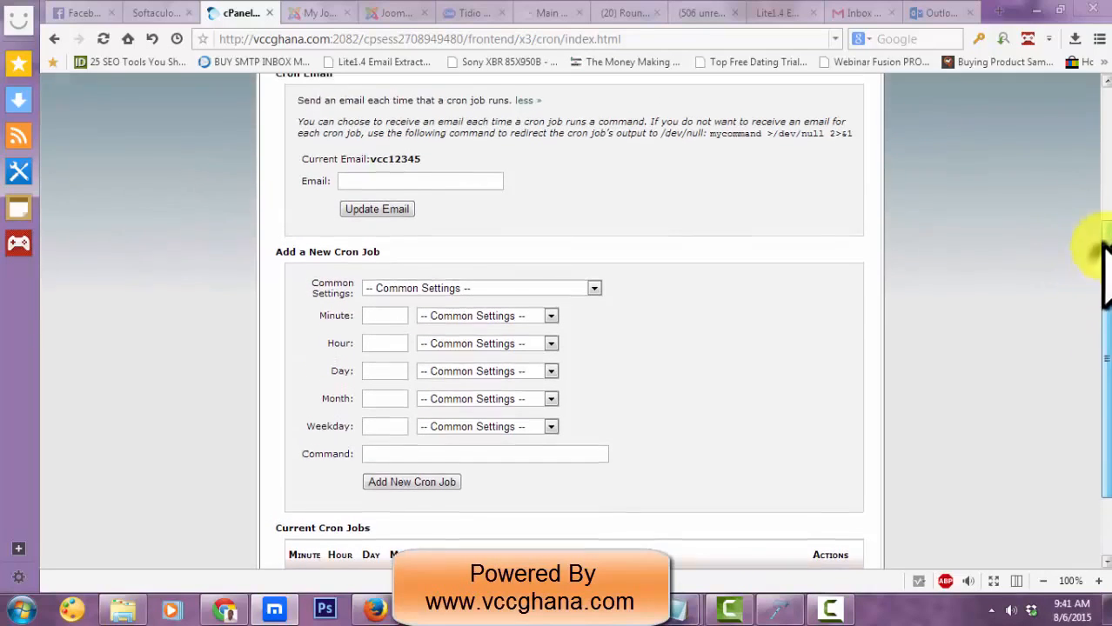
pyautogui.click(680, 280)
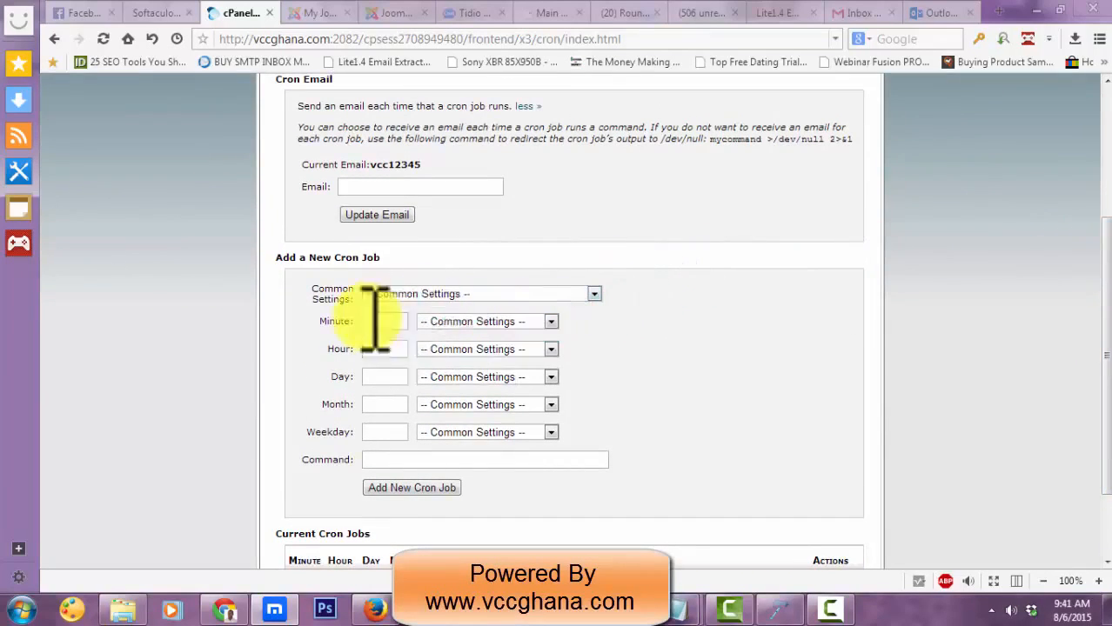
pyautogui.click(591, 295)
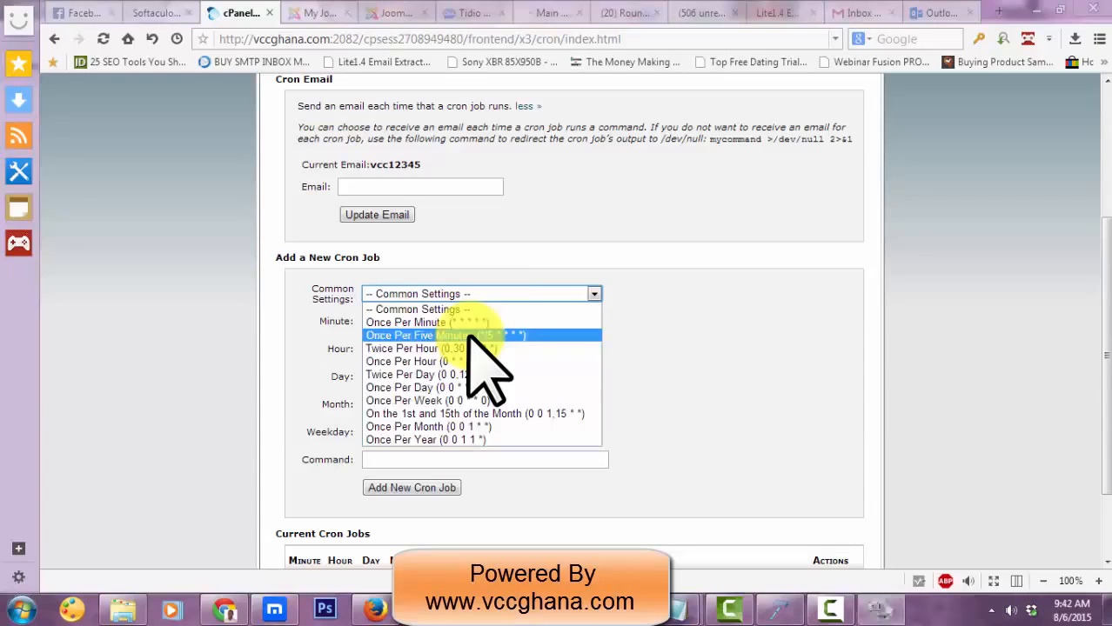
pyautogui.press('Escape')
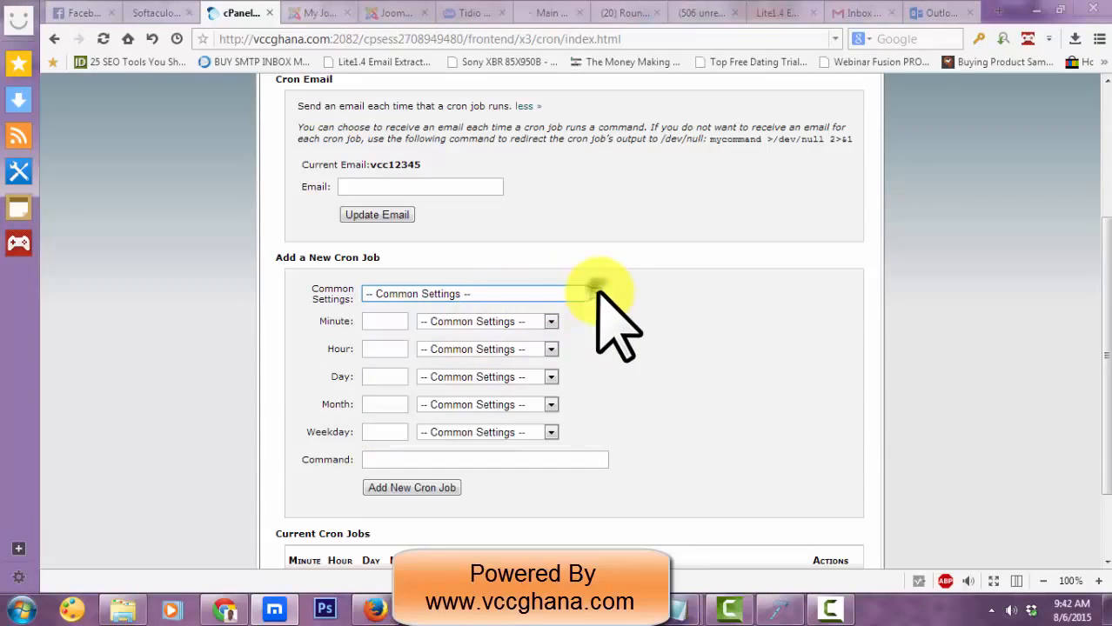
pyautogui.click(592, 294)
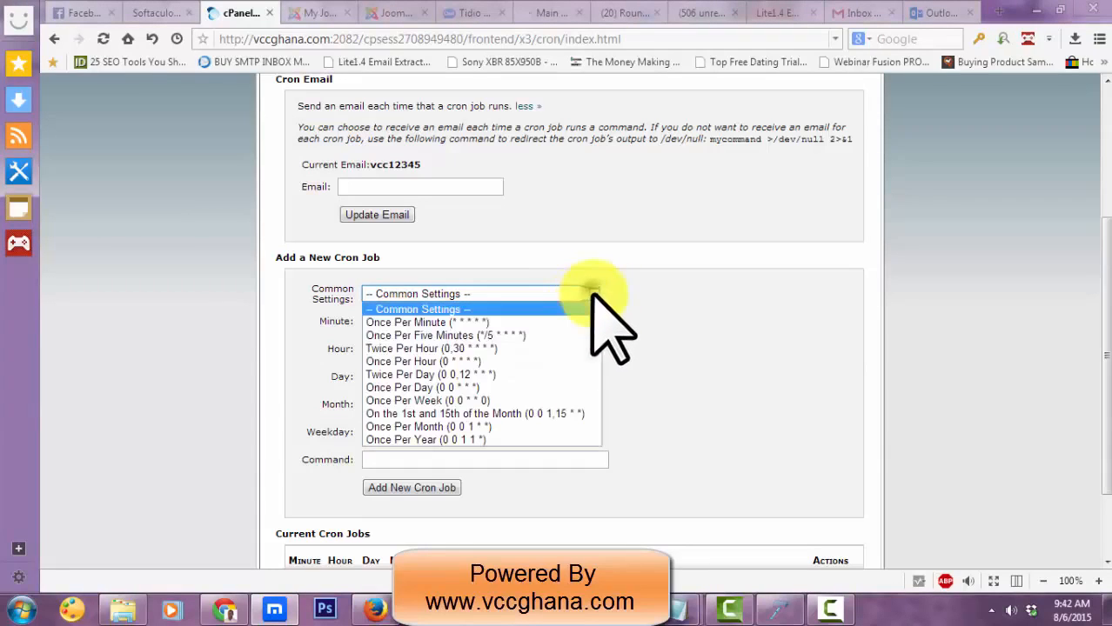
pyautogui.click(539, 334)
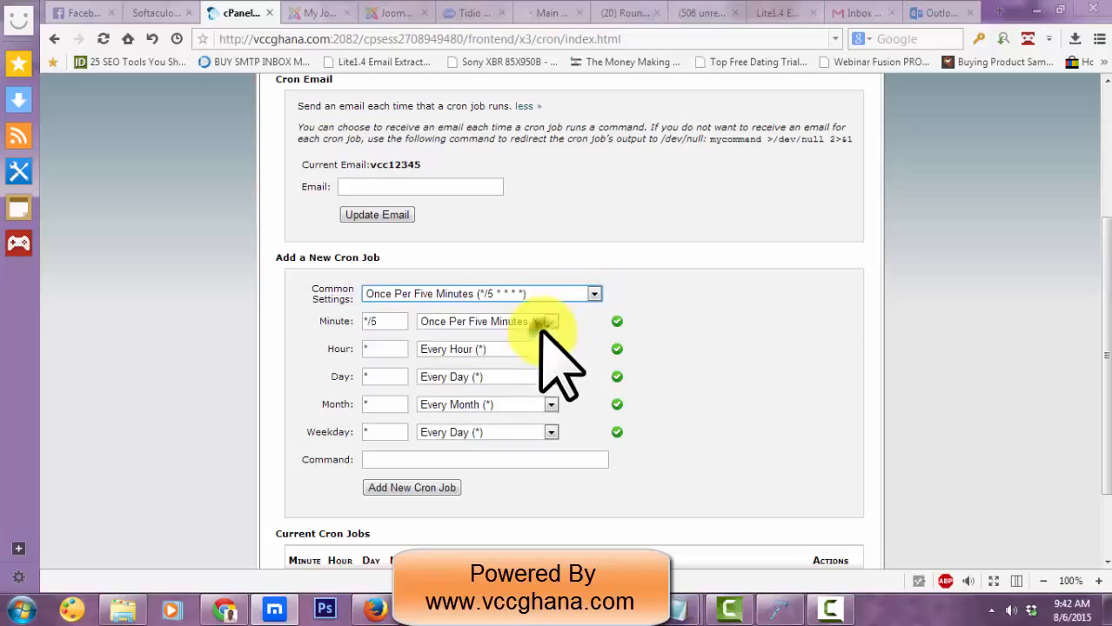
pyautogui.click(465, 459)
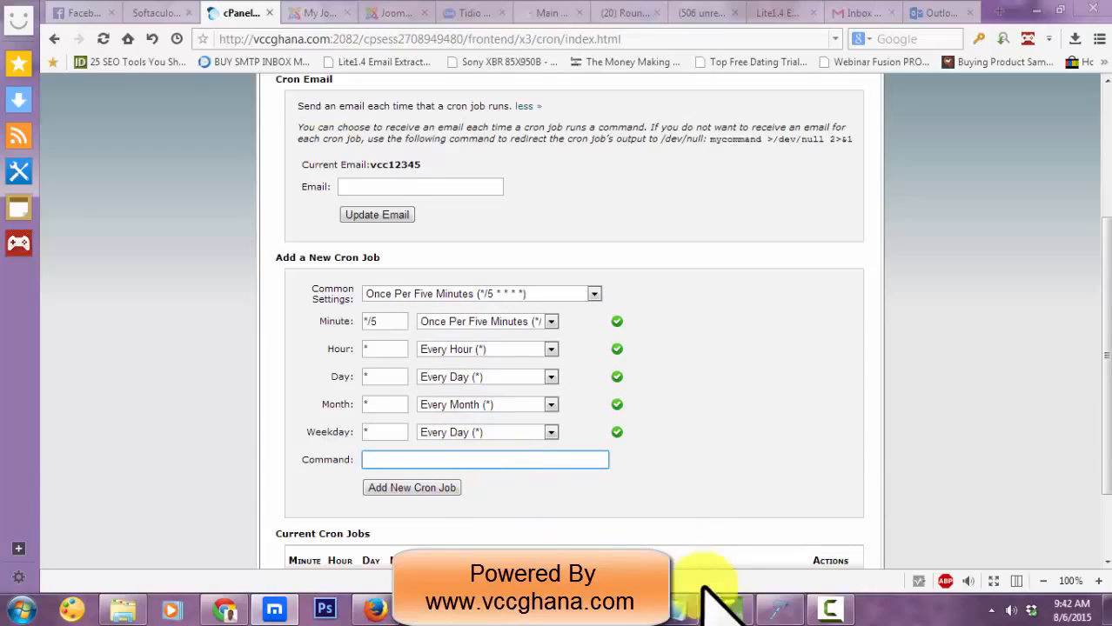
pyautogui.moveTo(708, 605)
pyautogui.click(605, 520)
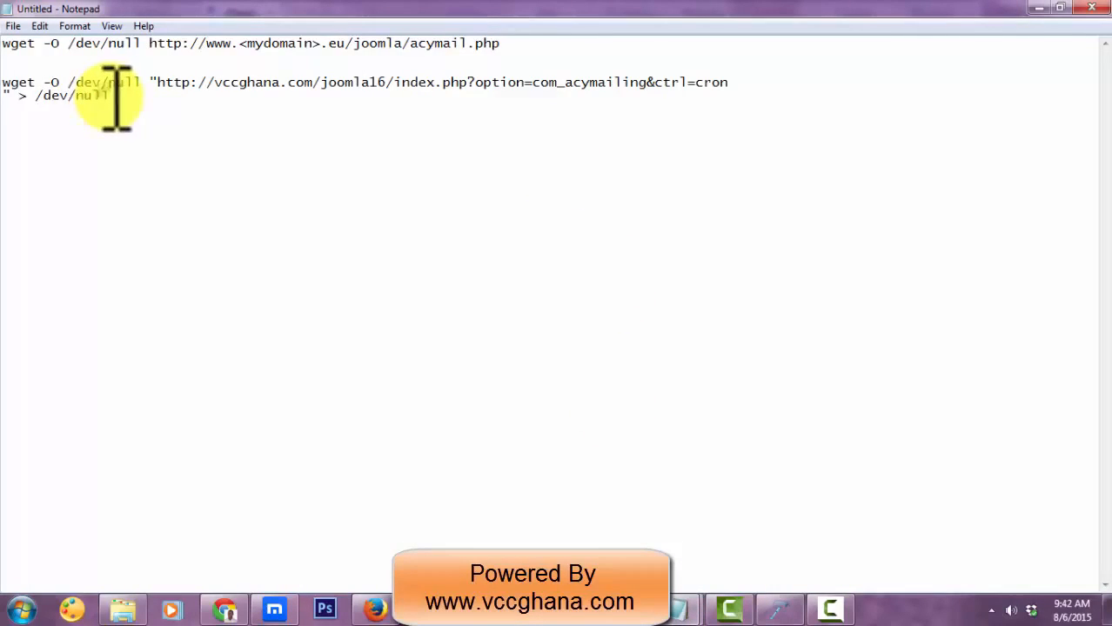
# Step: Copy the Cron URL from AcyMailing's configuration page
pyautogui.moveTo(109, 96); pyautogui.dragTo(10, 87)
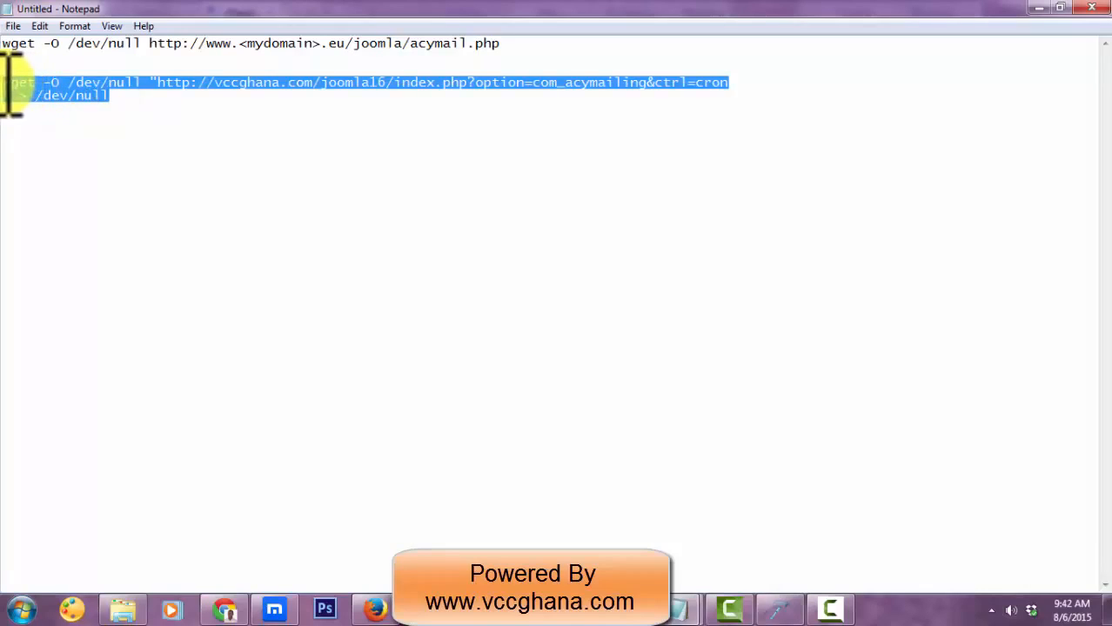
pyautogui.click(208, 84)
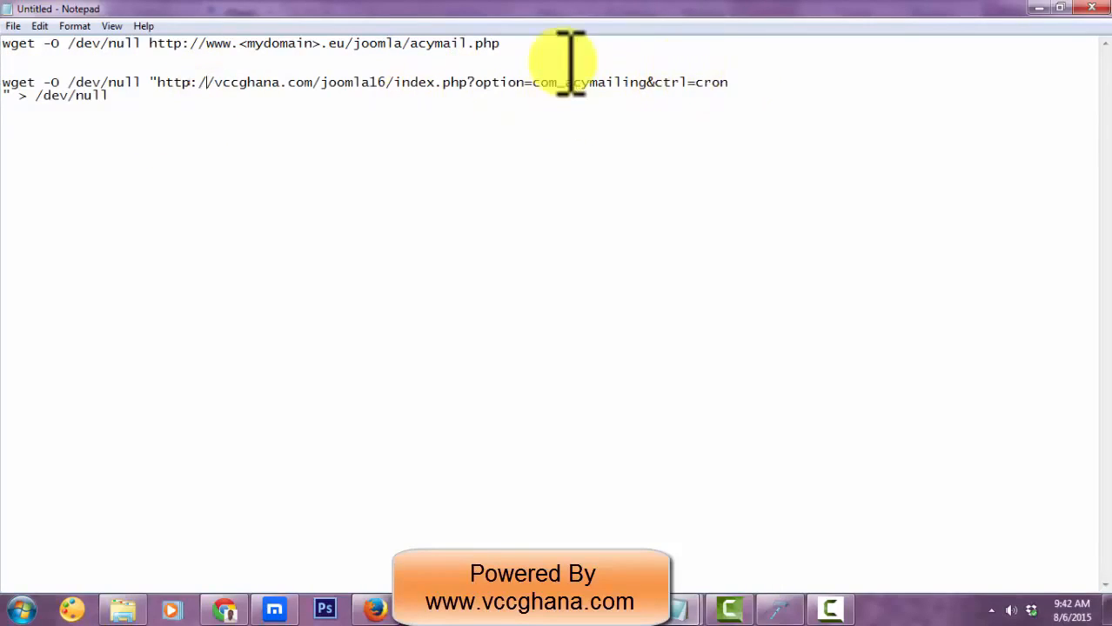
pyautogui.doubleClick(459, 99)
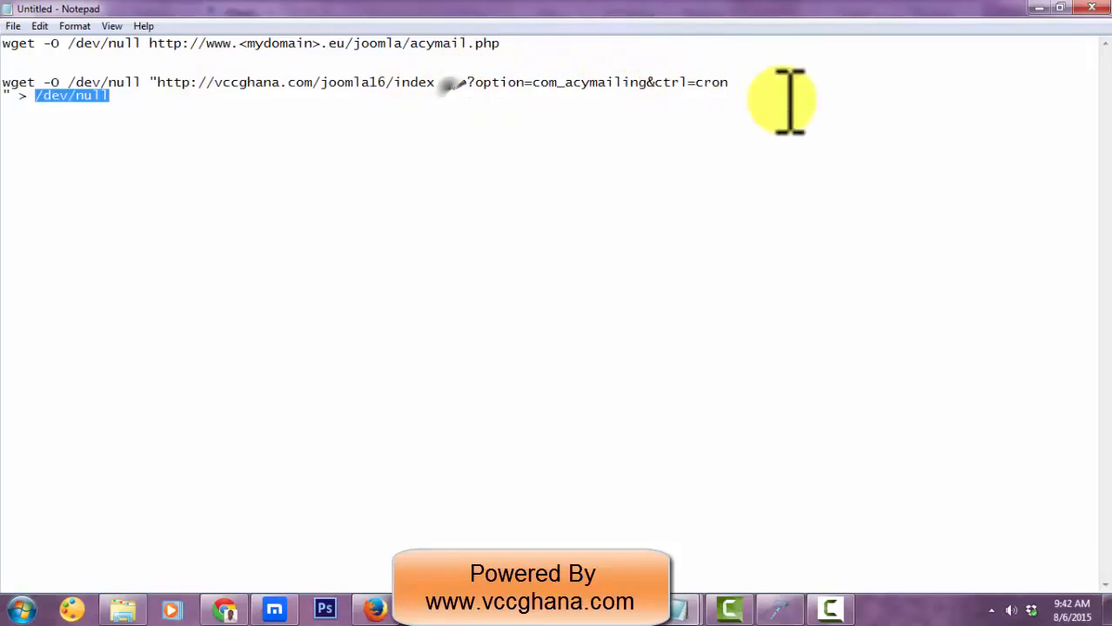
pyautogui.click(1039, 8)
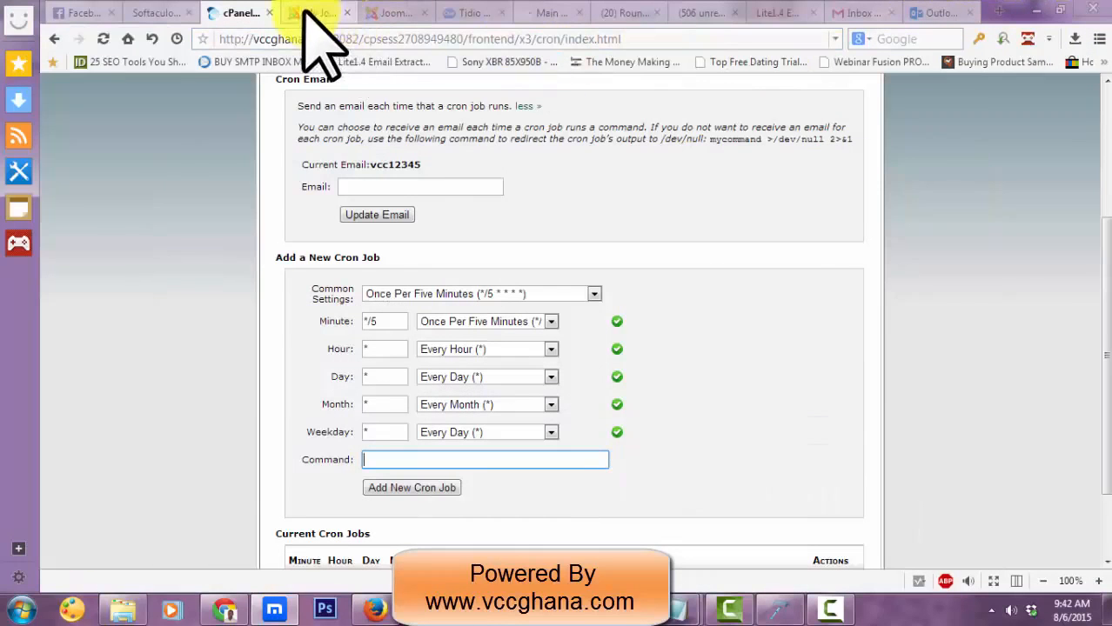
pyautogui.click(307, 13)
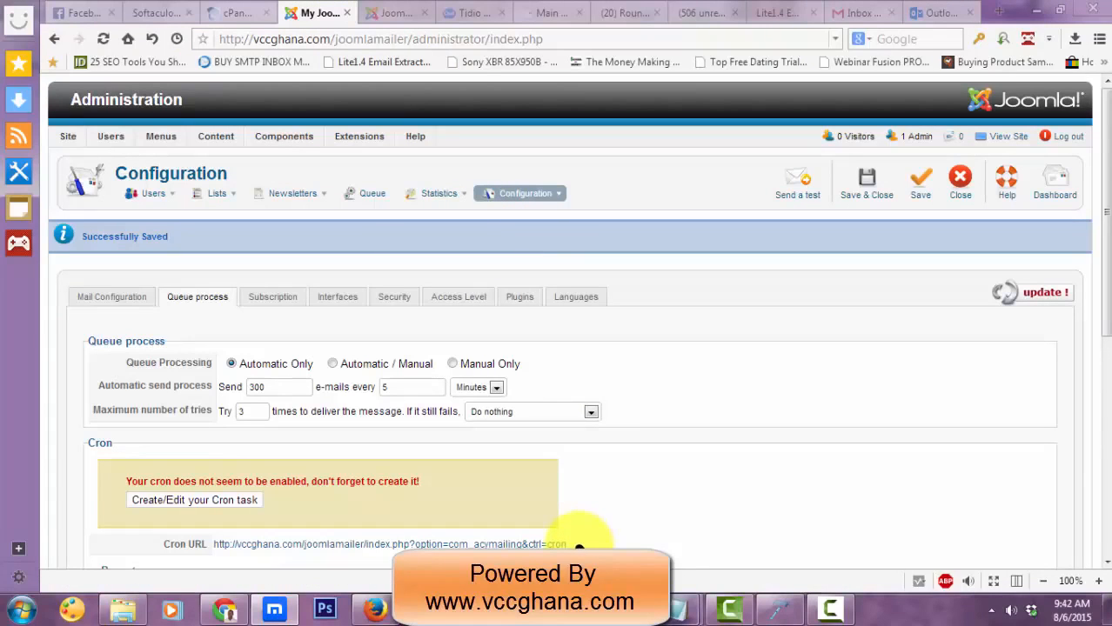
pyautogui.moveTo(576, 545); pyautogui.dragTo(223, 547)
pyautogui.hotkey('ctrl', 'c')
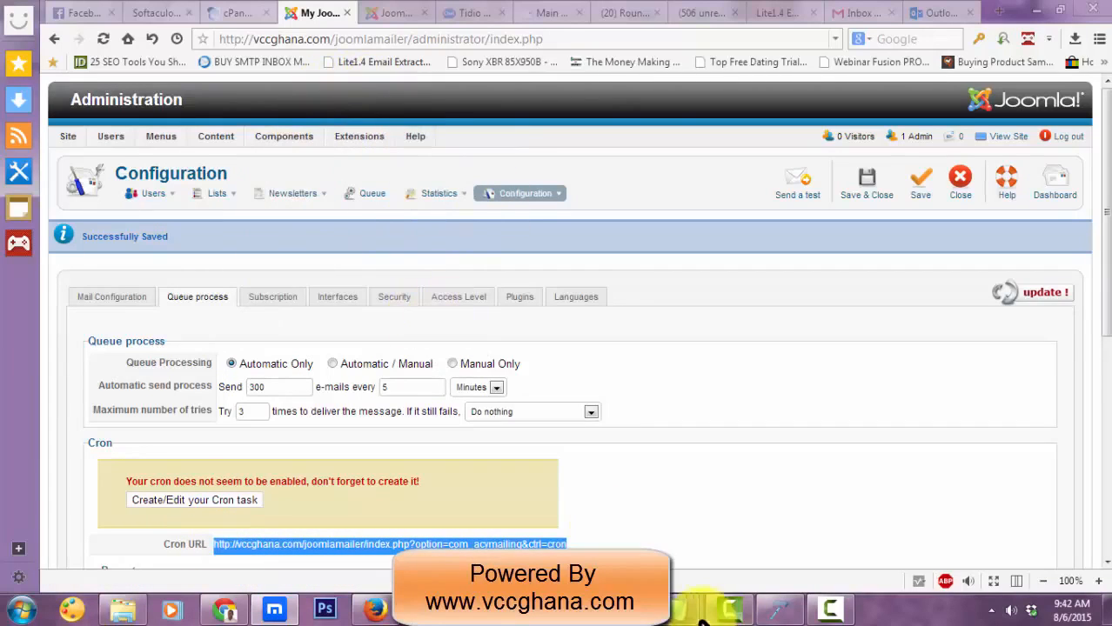
# Step: Paste the joomlamailer cron URL over the old joomla16 URL in the second wget command
pyautogui.moveTo(696, 609)
pyautogui.click(607, 521)
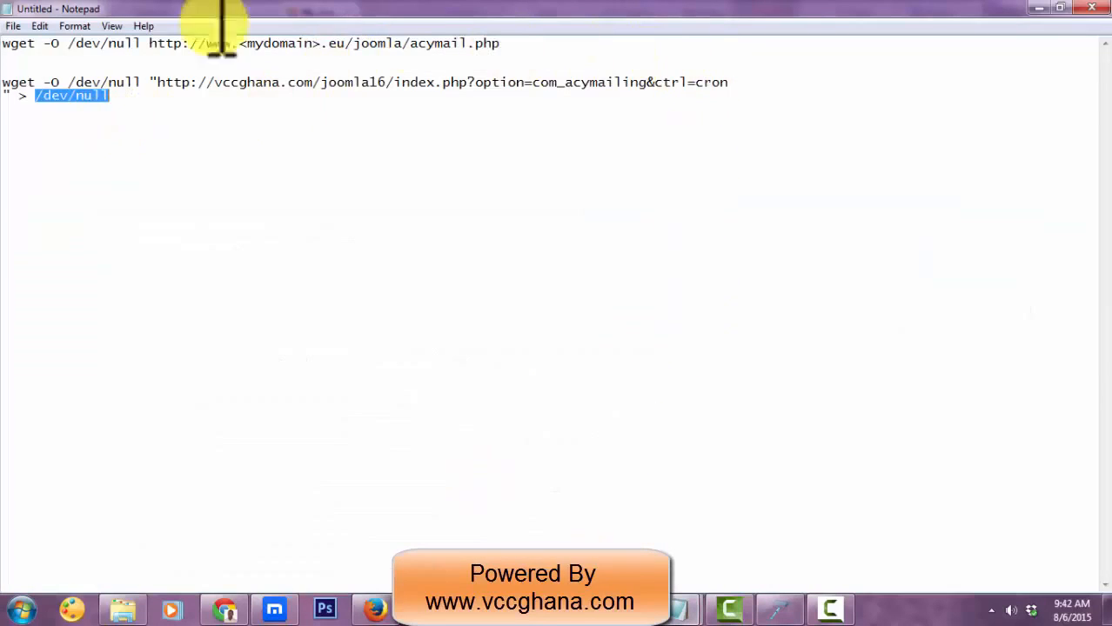
pyautogui.moveTo(732, 82); pyautogui.dragTo(9, 84)
pyautogui.hotkey('ctrl', 'v')
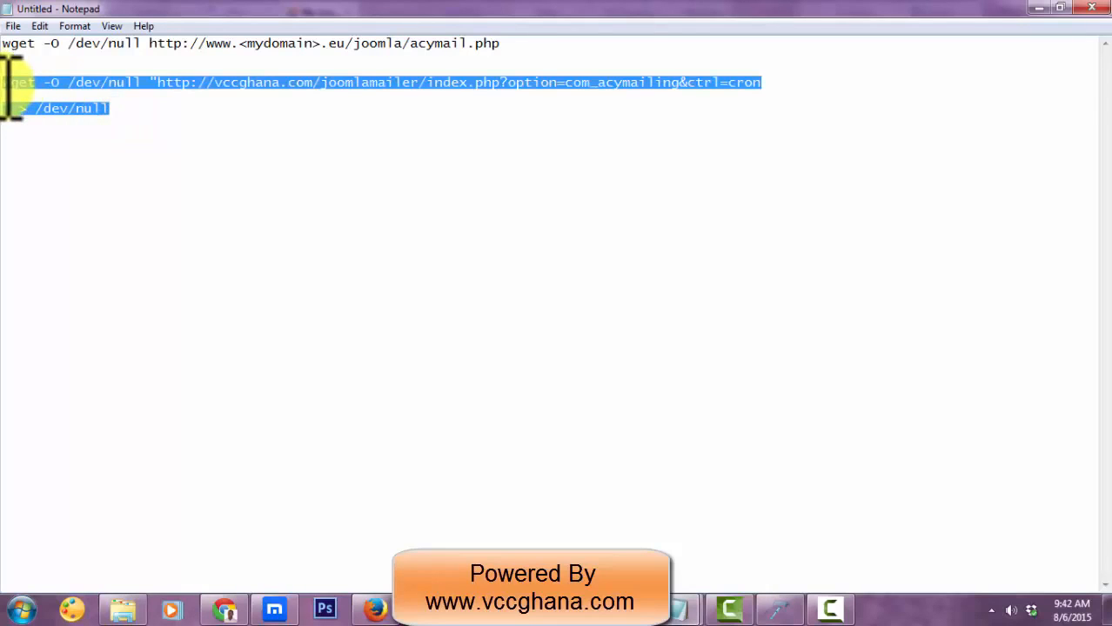
pyautogui.click(159, 111)
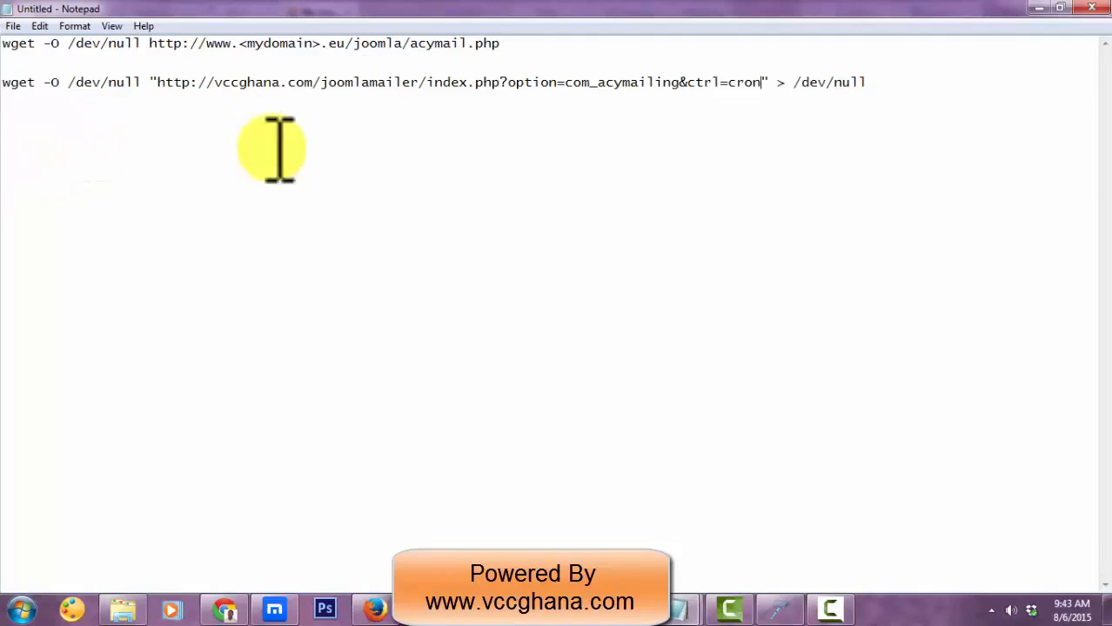
# Step: Select the whole edited wget command and return to the Softaculous page
pyautogui.moveTo(882, 79); pyautogui.dragTo(525, 85)
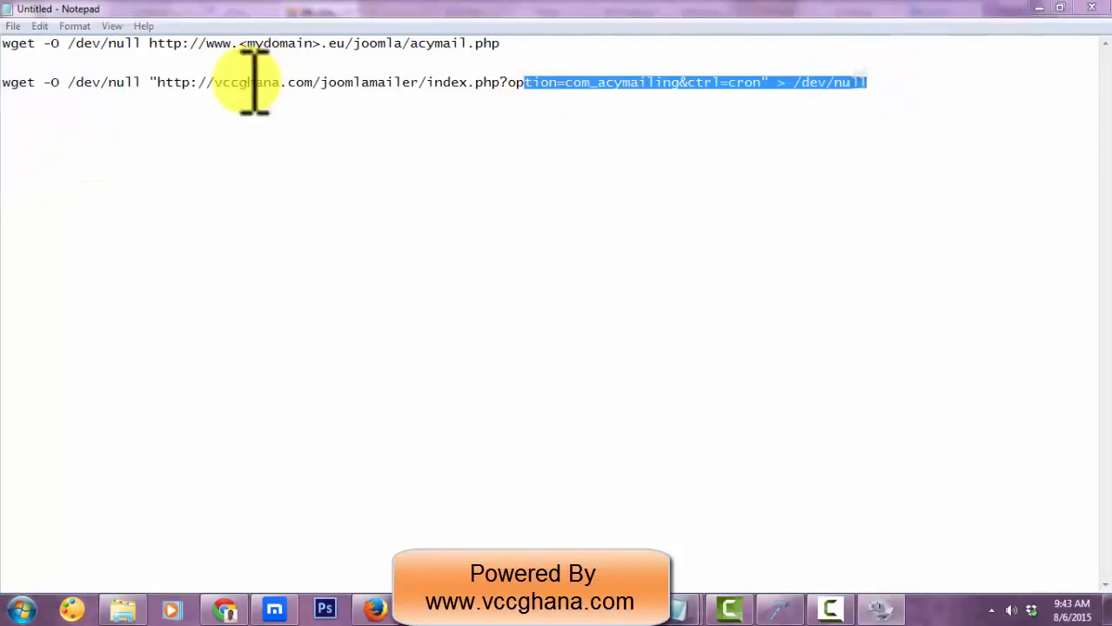
pyautogui.click(36, 83)
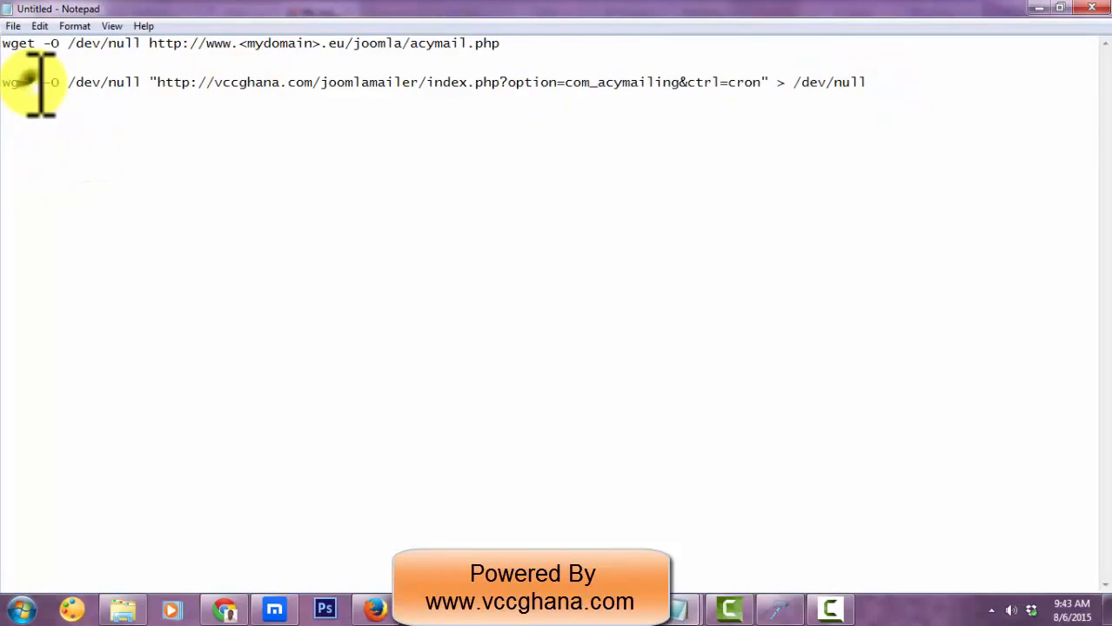
pyautogui.moveTo(879, 80); pyautogui.dragTo(270, 68)
pyautogui.moveTo(43, 94); pyautogui.dragTo(12, 83)
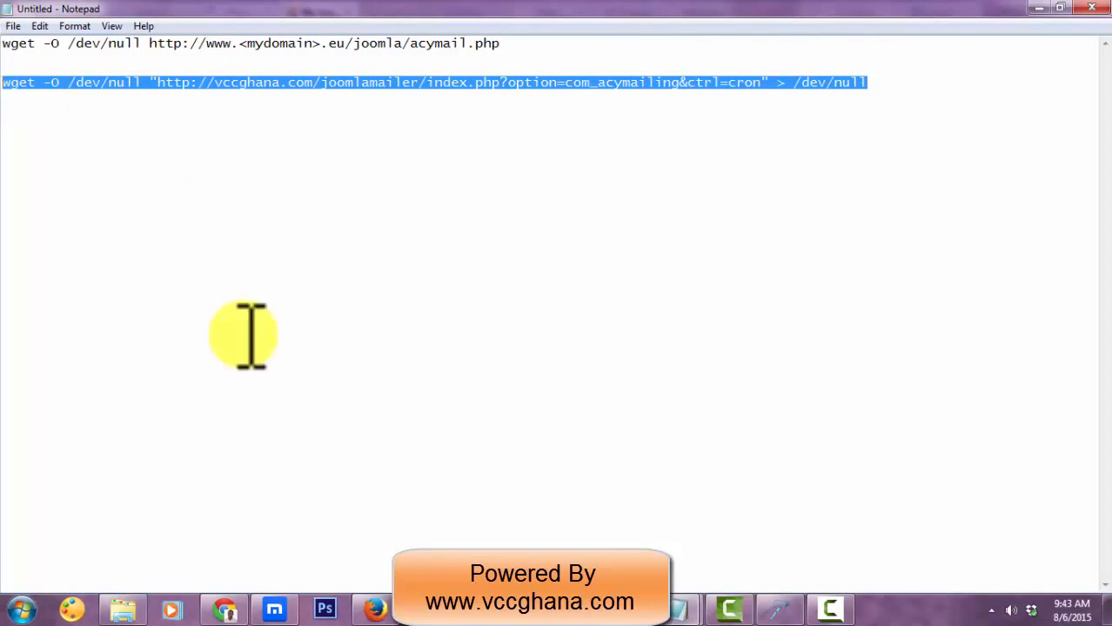
pyautogui.click(277, 605)
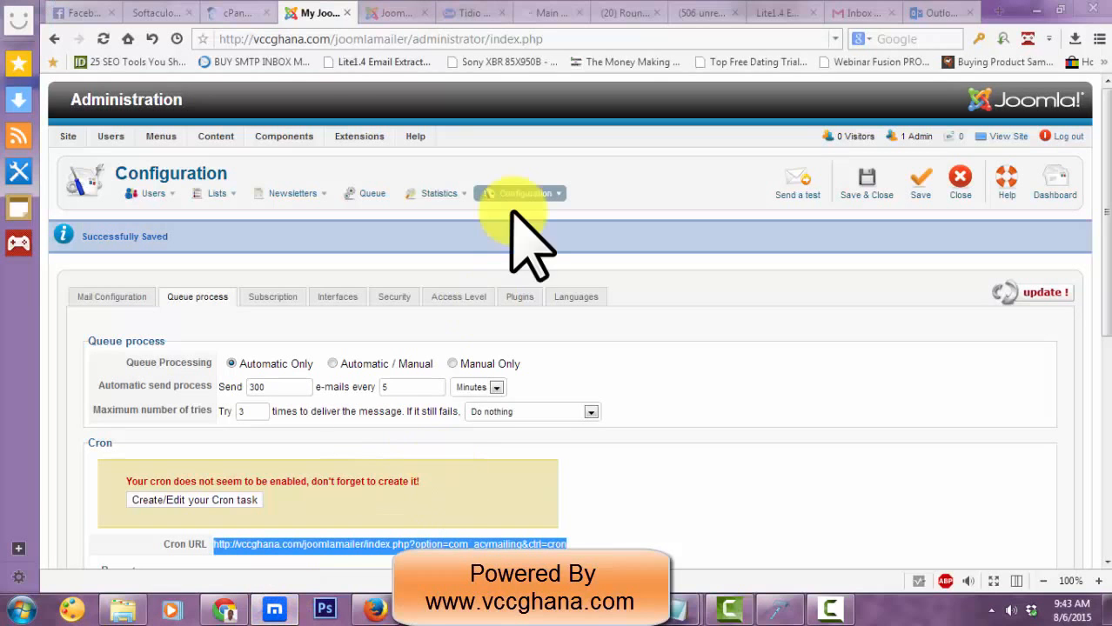
pyautogui.click(152, 13)
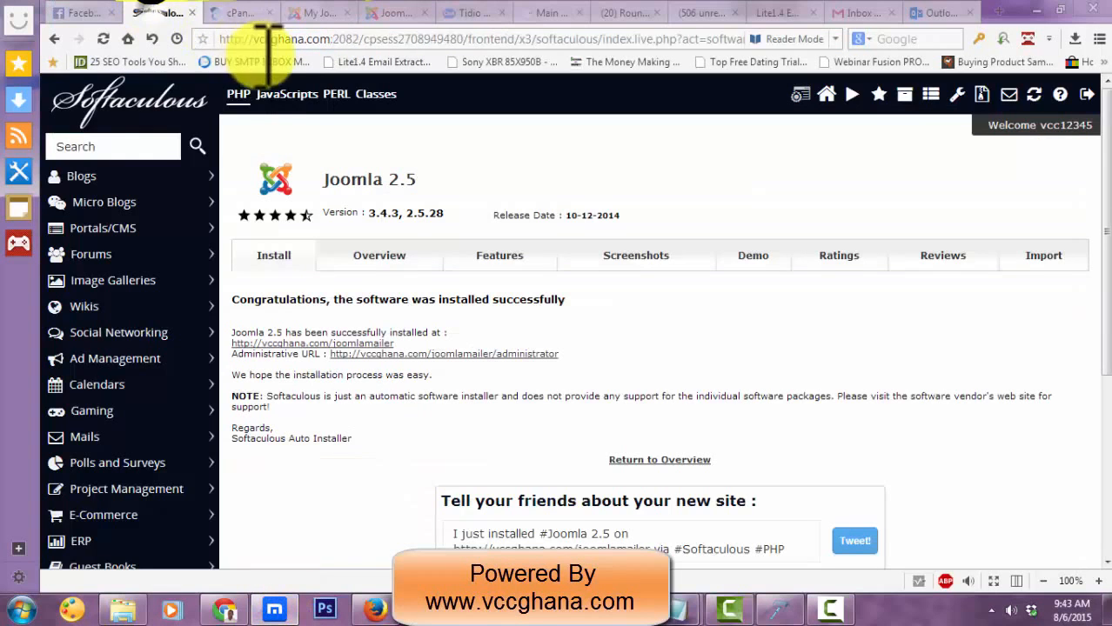
# Step: Paste the wget command into cPanel's Command field and add the */5 cron job
pyautogui.click(242, 13)
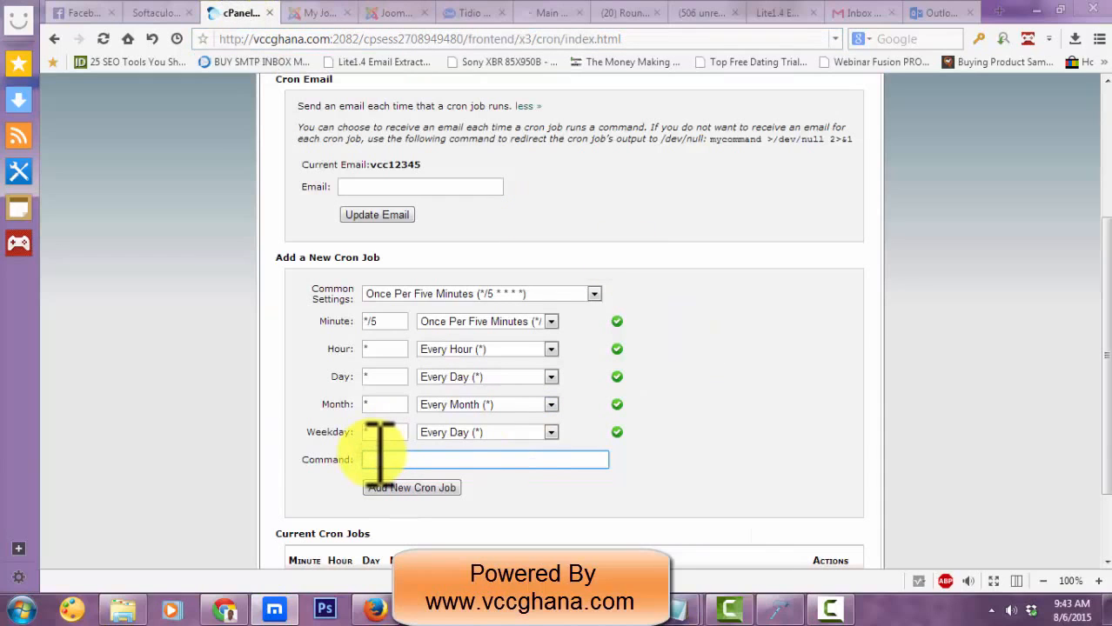
pyautogui.hotkey('ctrl', 'v')
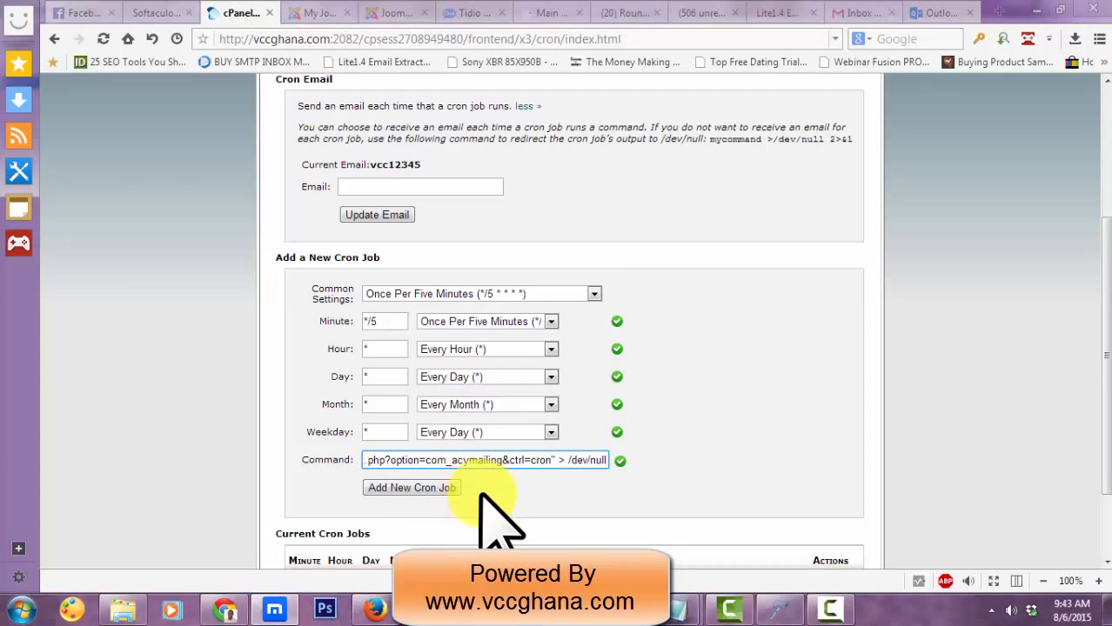
pyautogui.click(451, 488)
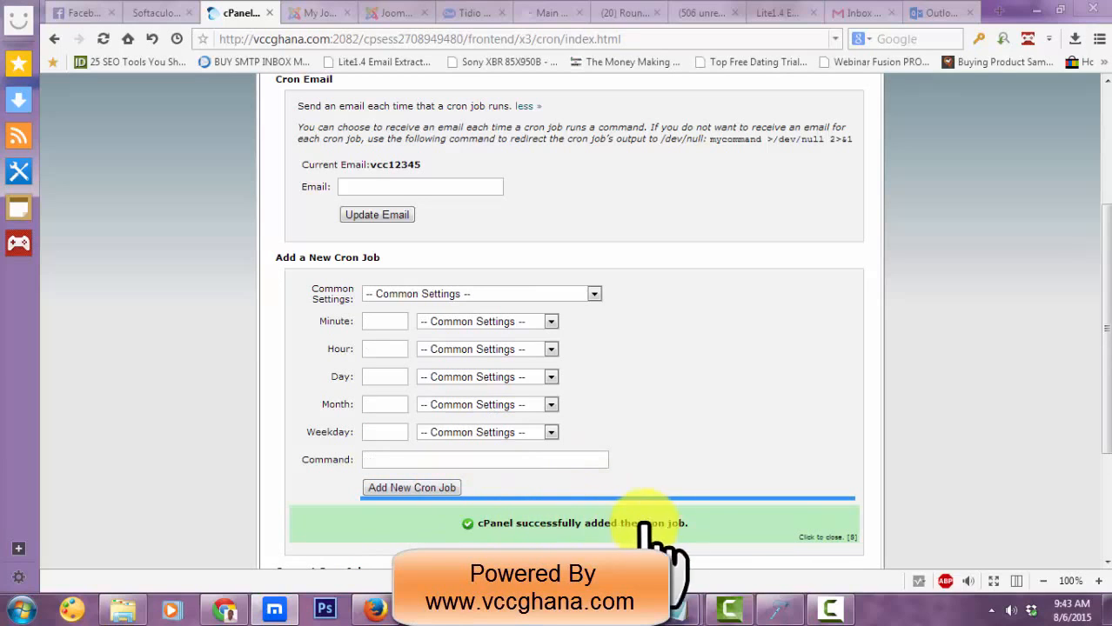
pyautogui.scroll(-3, 1103, 324)
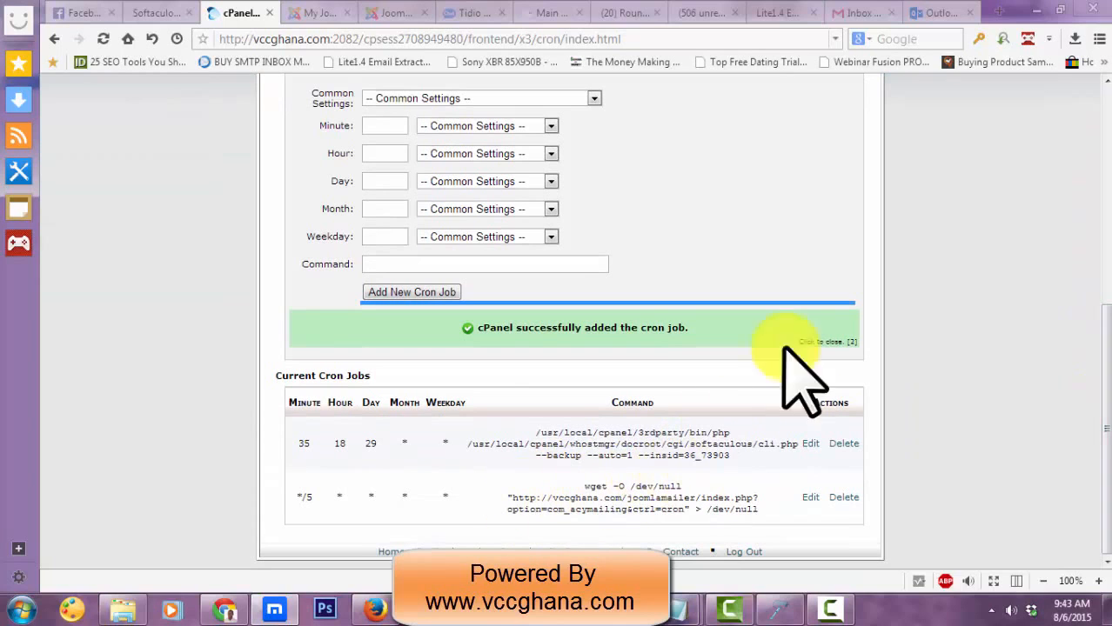
# Step: Switch back to the Joomla tab showing AcyMailing's Configuration page
pyautogui.click(382, 12)
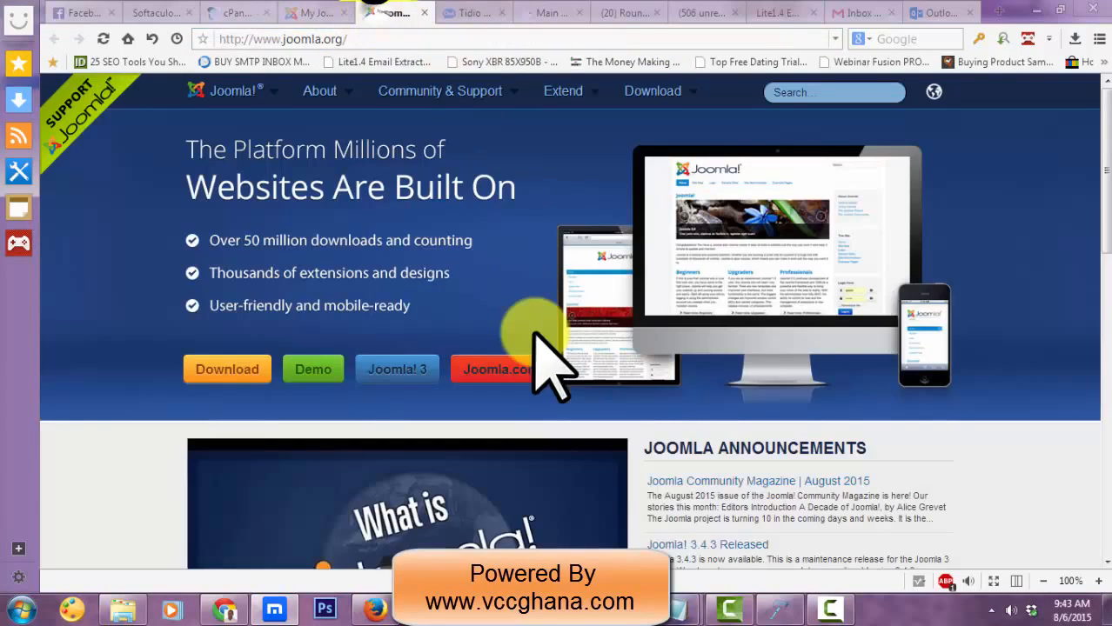
pyautogui.click(315, 12)
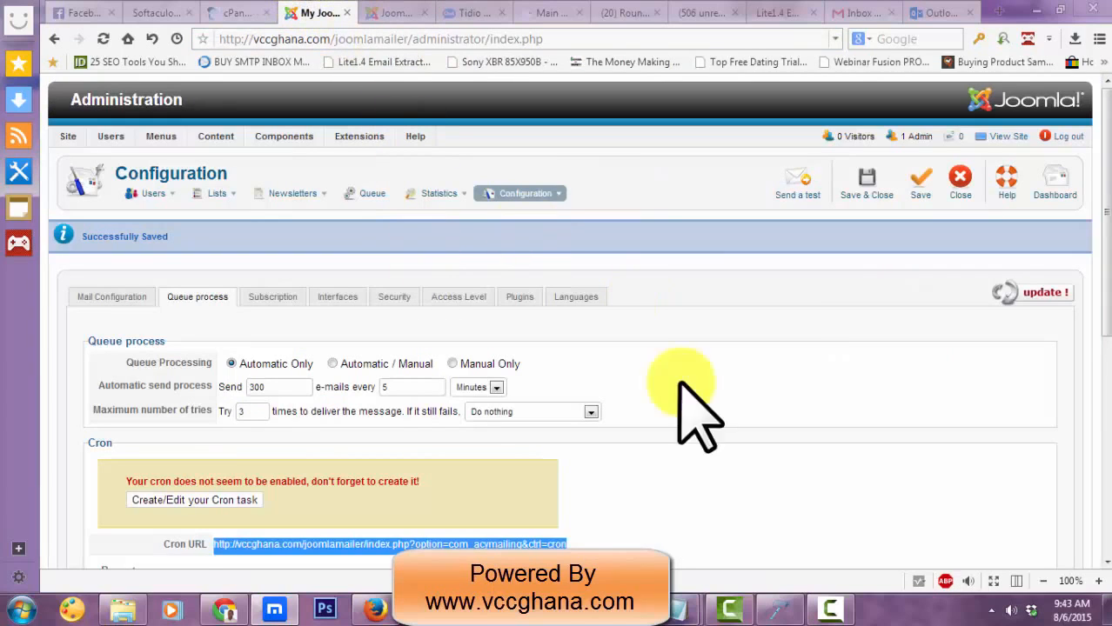
pyautogui.moveTo(1105, 252)
pyautogui.mouseDown()
pyautogui.moveTo(1106, 452)
pyautogui.moveTo(1105, 236)
pyautogui.mouseUp()
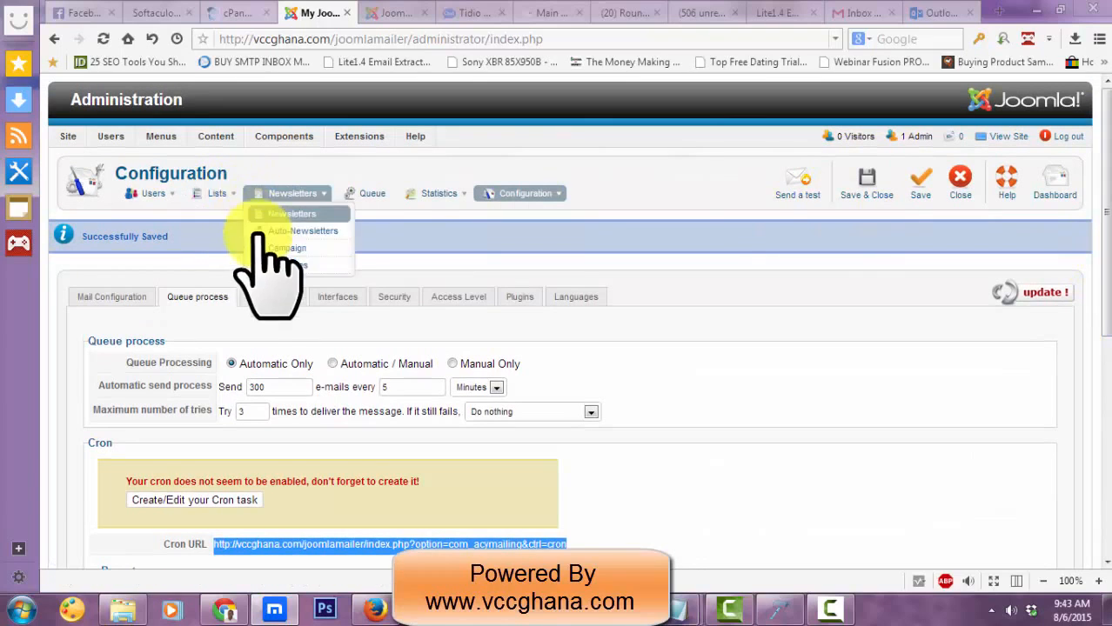
pyautogui.moveTo(228, 195)
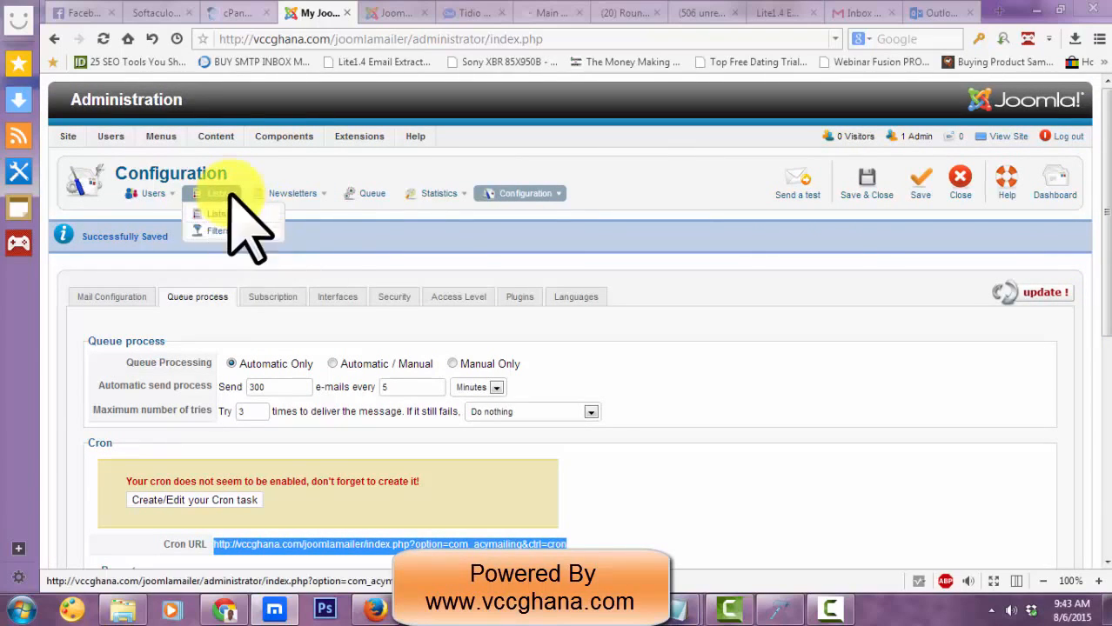
pyautogui.moveTo(291, 144)
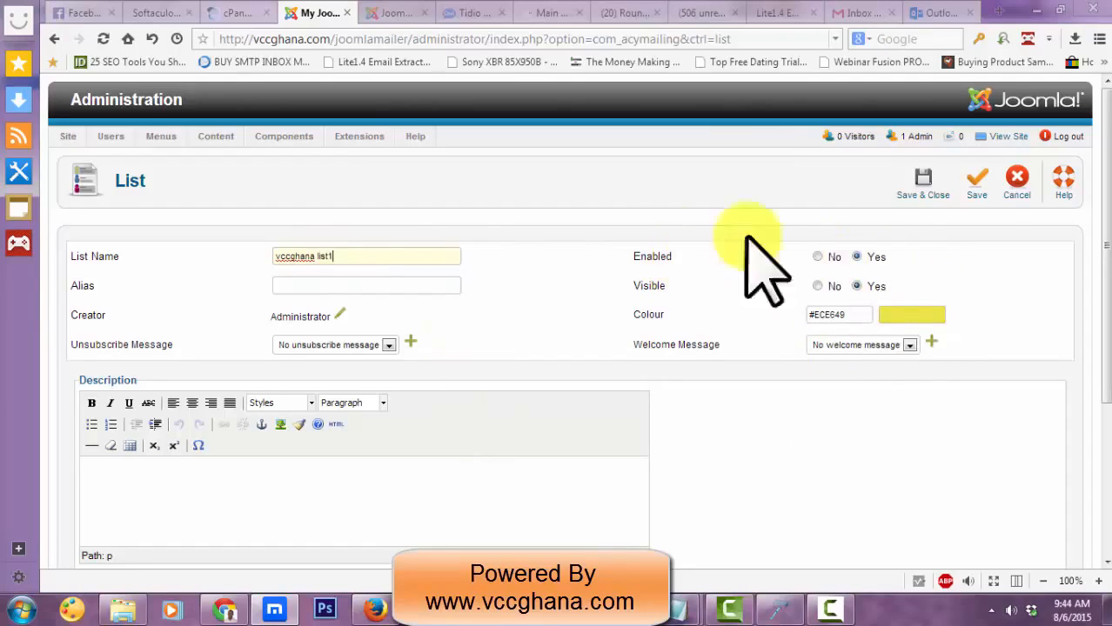
# Step: Save the vccghana list1 list and go back to the Lists overview
pyautogui.click(975, 185)
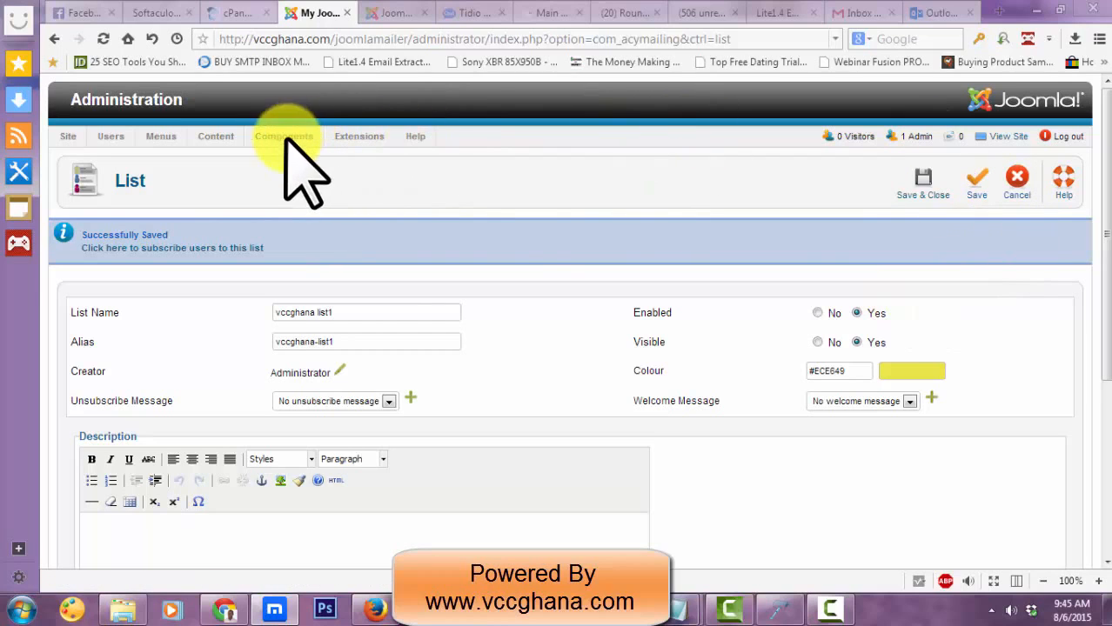
pyautogui.click(1016, 178)
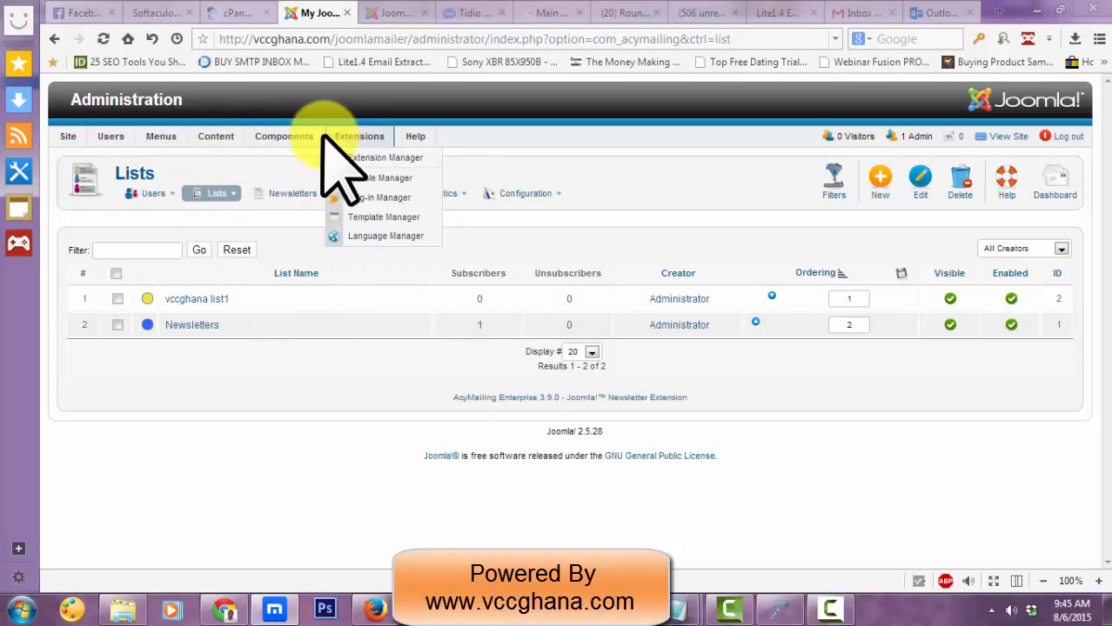
# Step: Open AcyMailing's Users > Import page and bring the List Verify Jeet Professional cleaner into view
pyautogui.moveTo(283, 136)
pyautogui.moveTo(296, 158)
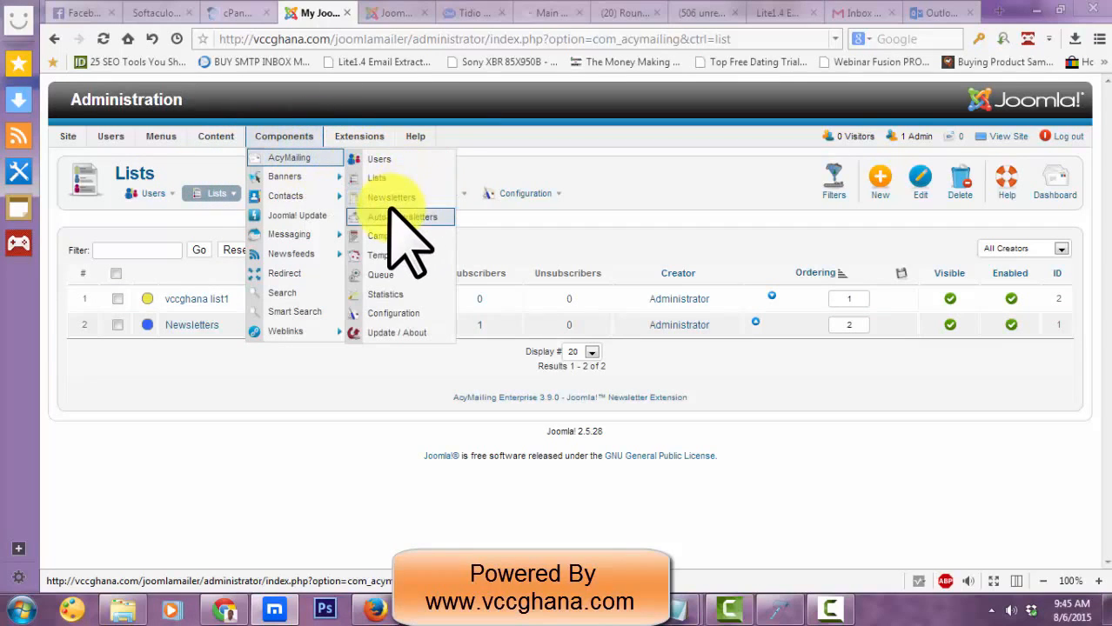
pyautogui.moveTo(156, 196)
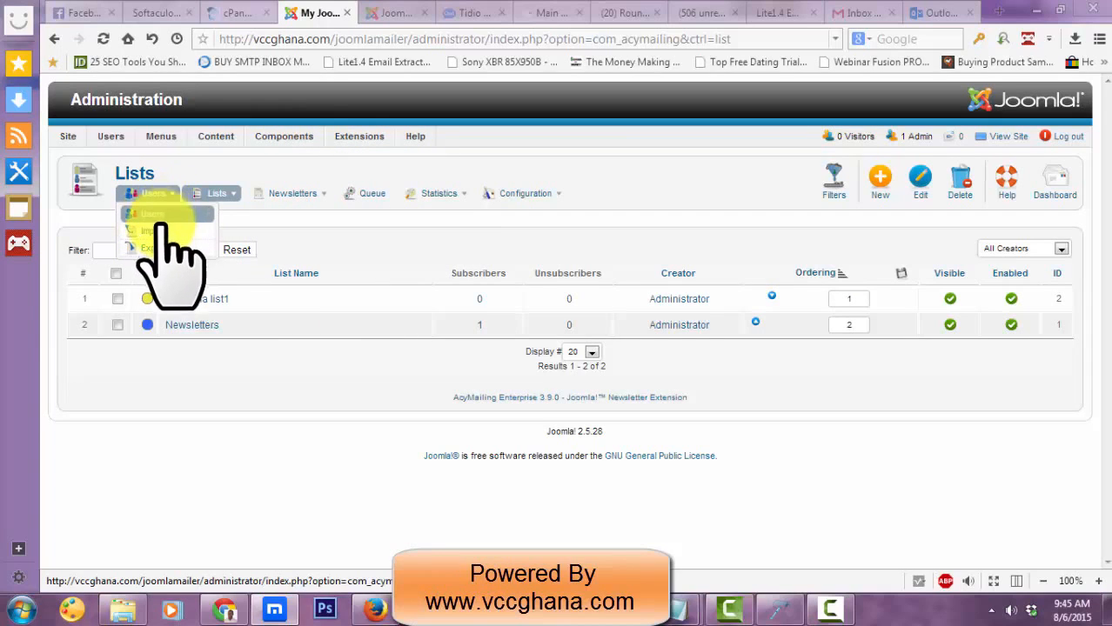
pyautogui.click(153, 231)
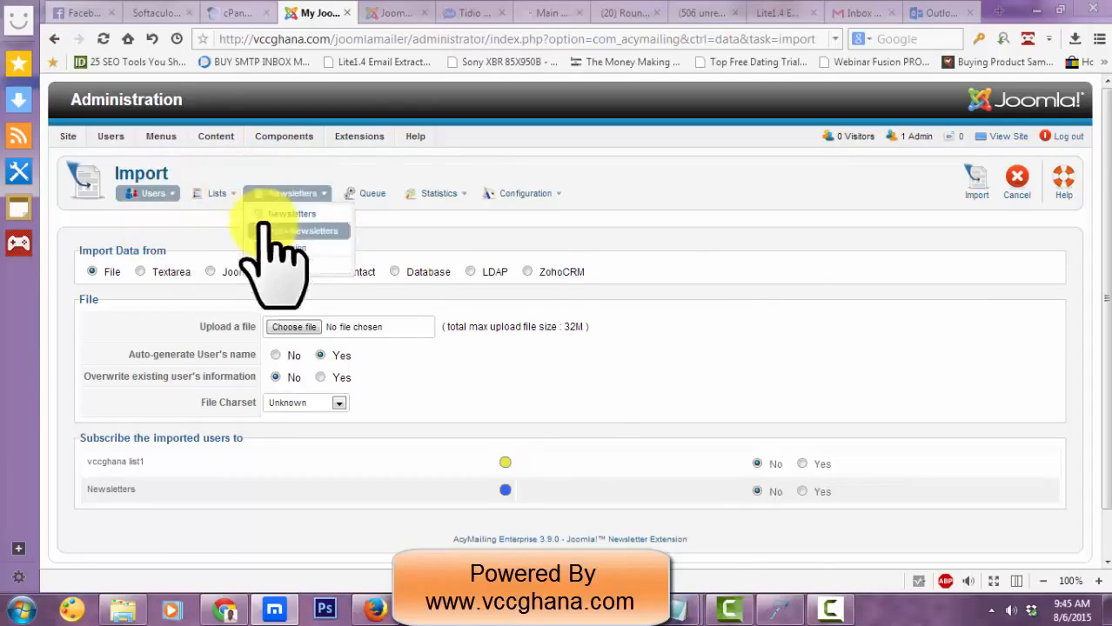
pyautogui.click(827, 610)
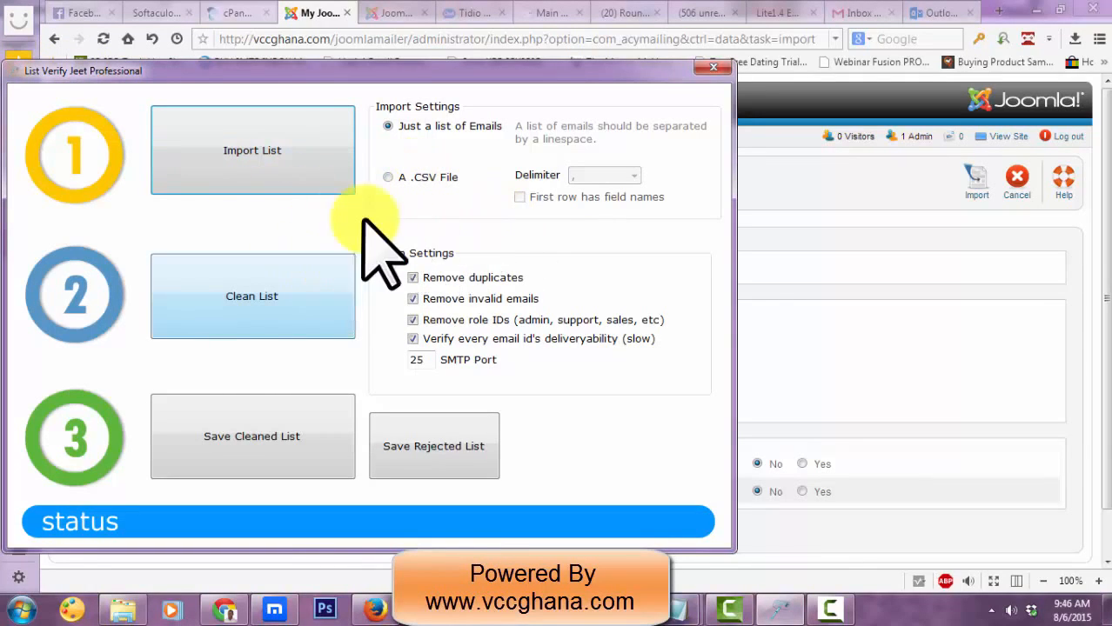
# Step: Import the 68 addresses from 'vcc list 1' on the Desktop and run Clean List
pyautogui.click(290, 181)
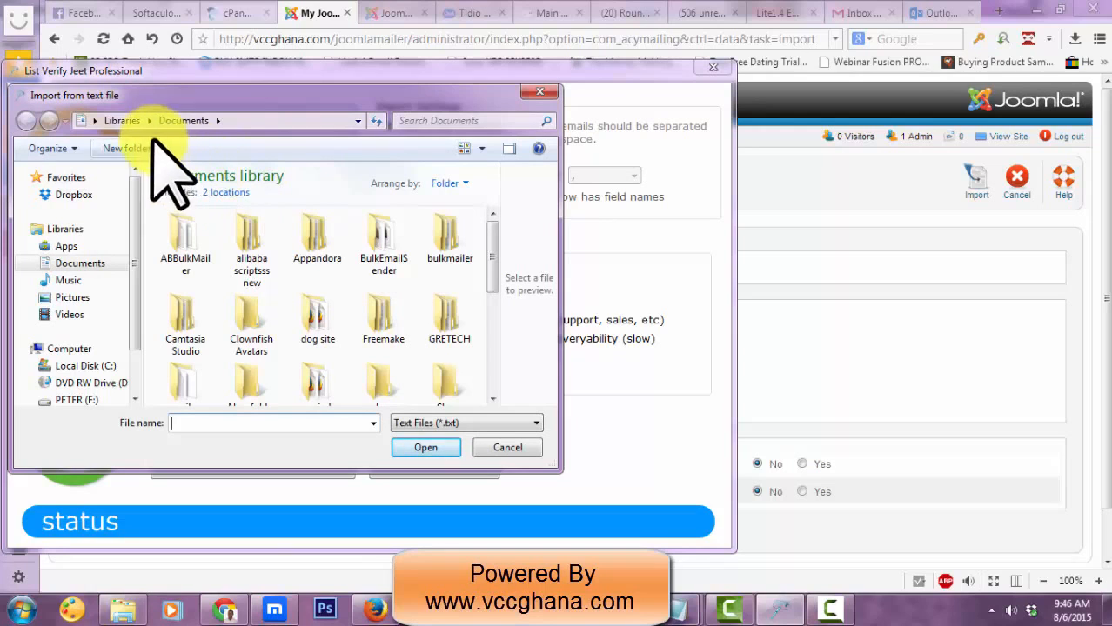
pyautogui.click(92, 120)
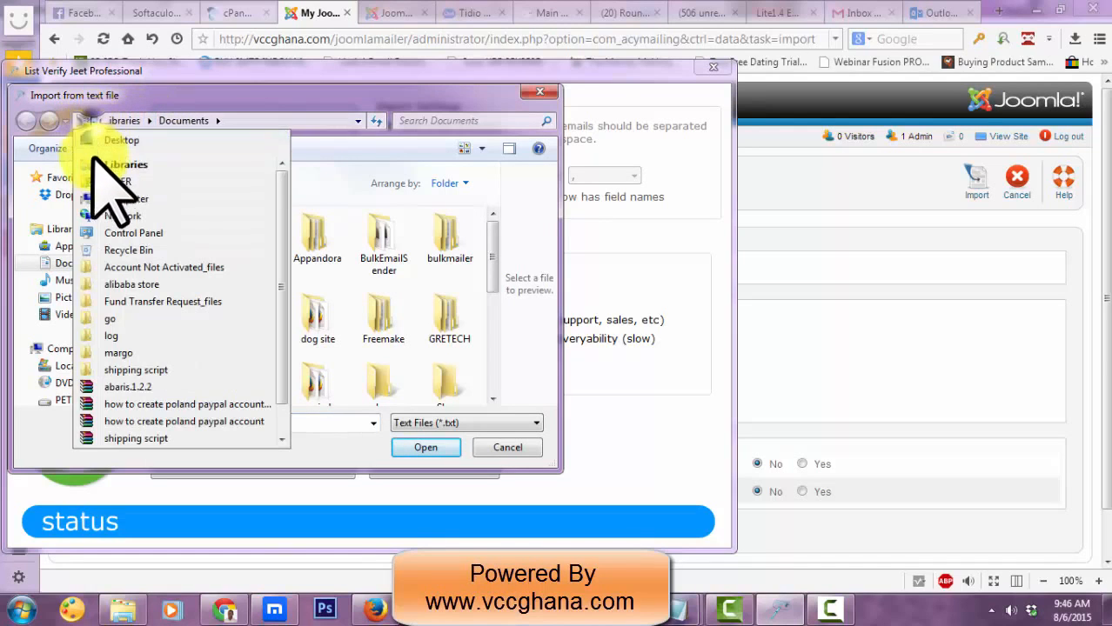
pyautogui.click(130, 140)
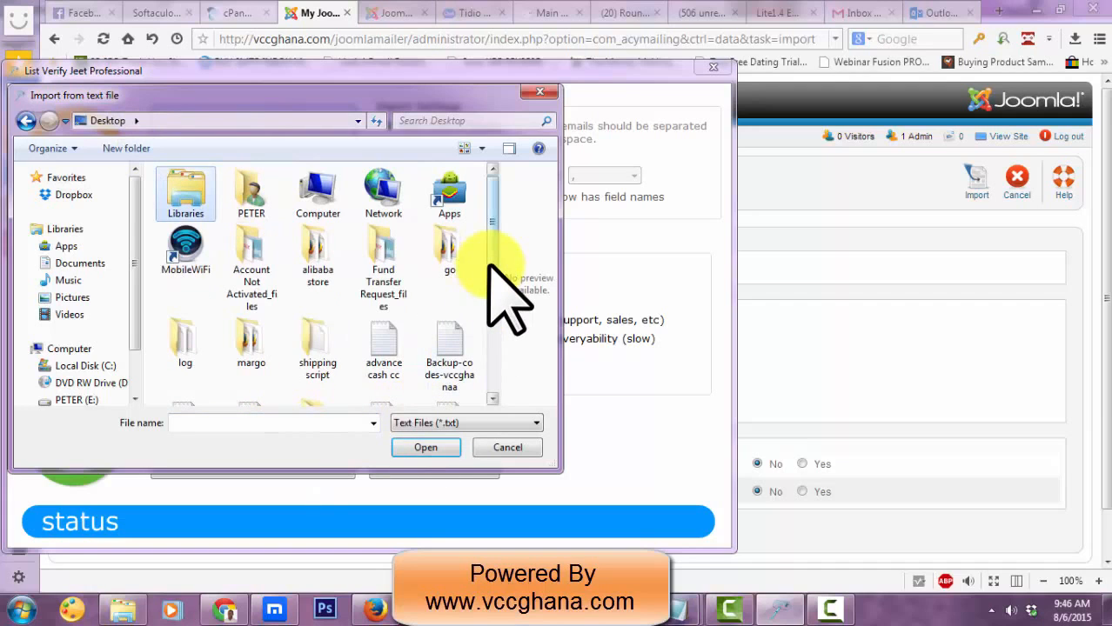
pyautogui.moveTo(488, 241); pyautogui.dragTo(493, 346)
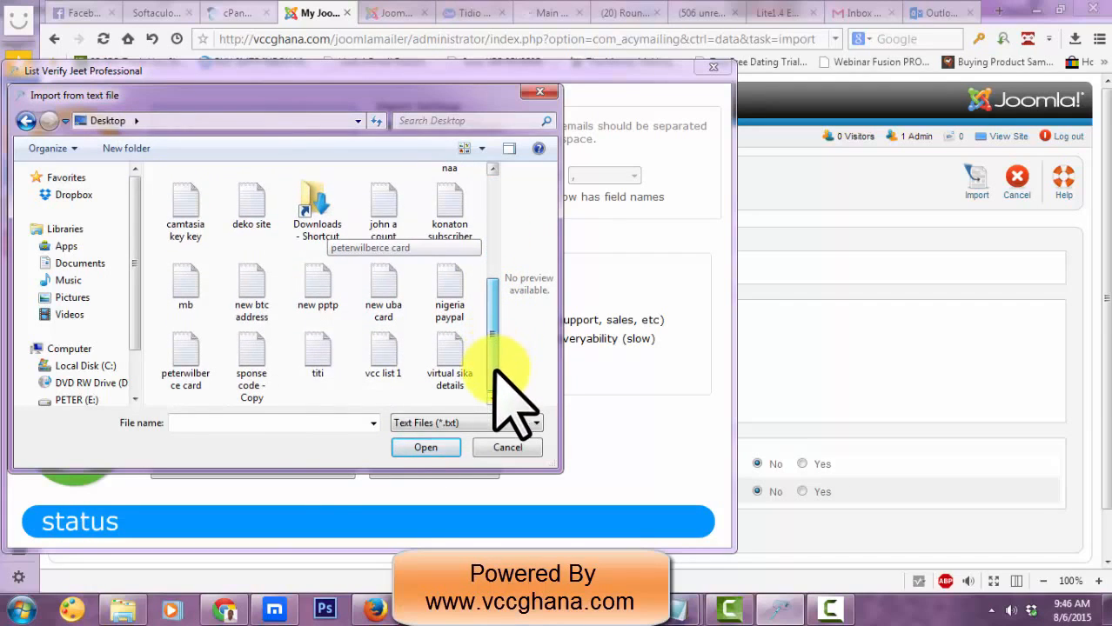
pyautogui.click(390, 366)
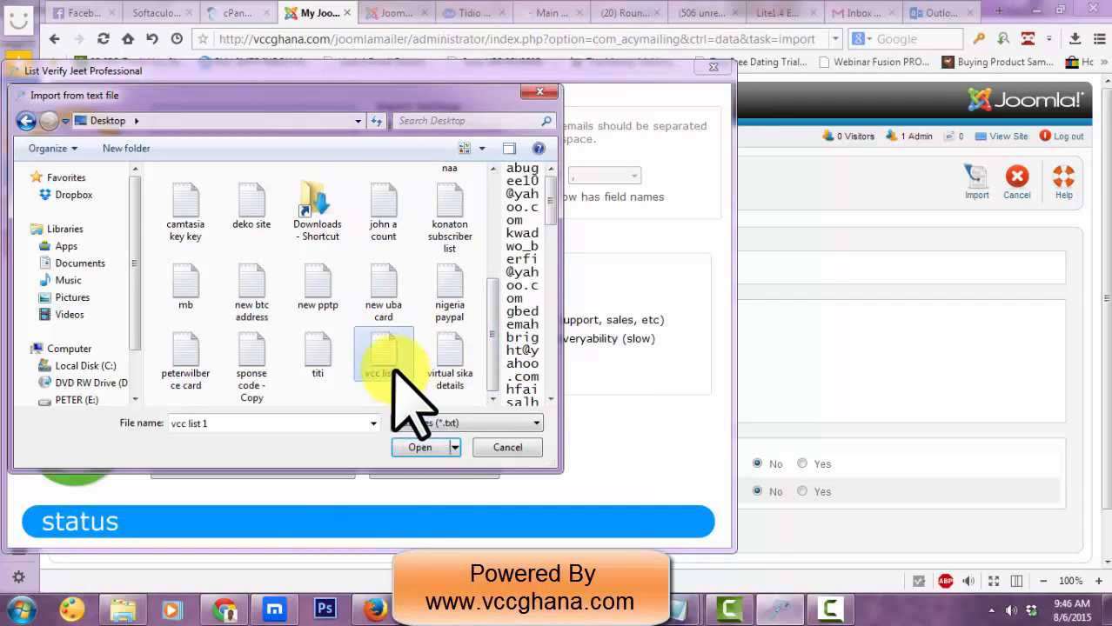
pyautogui.click(422, 447)
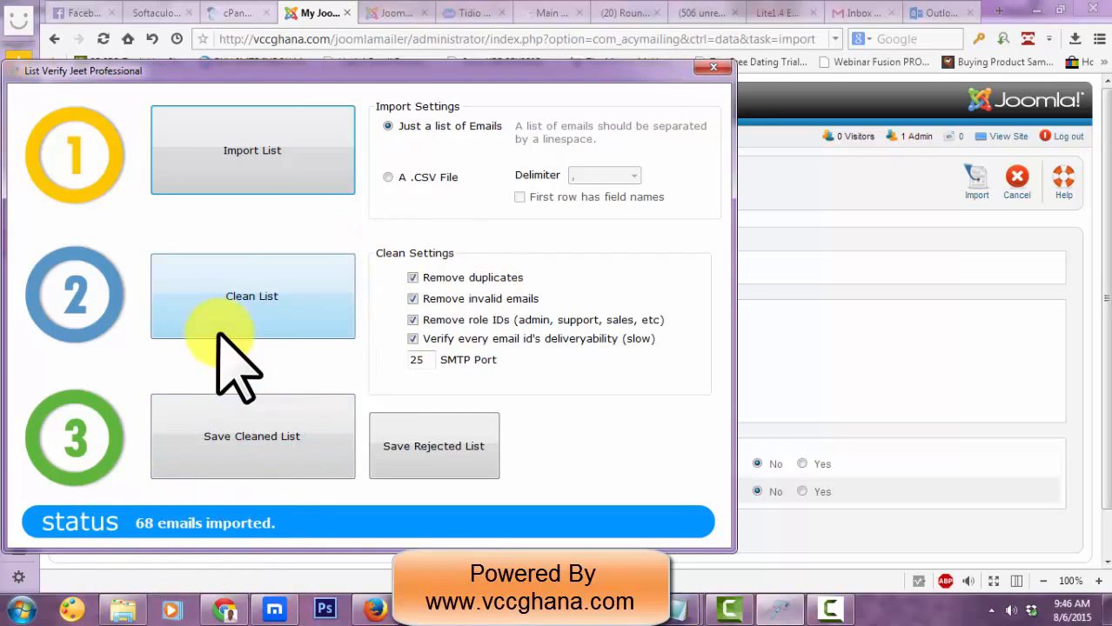
pyautogui.click(254, 303)
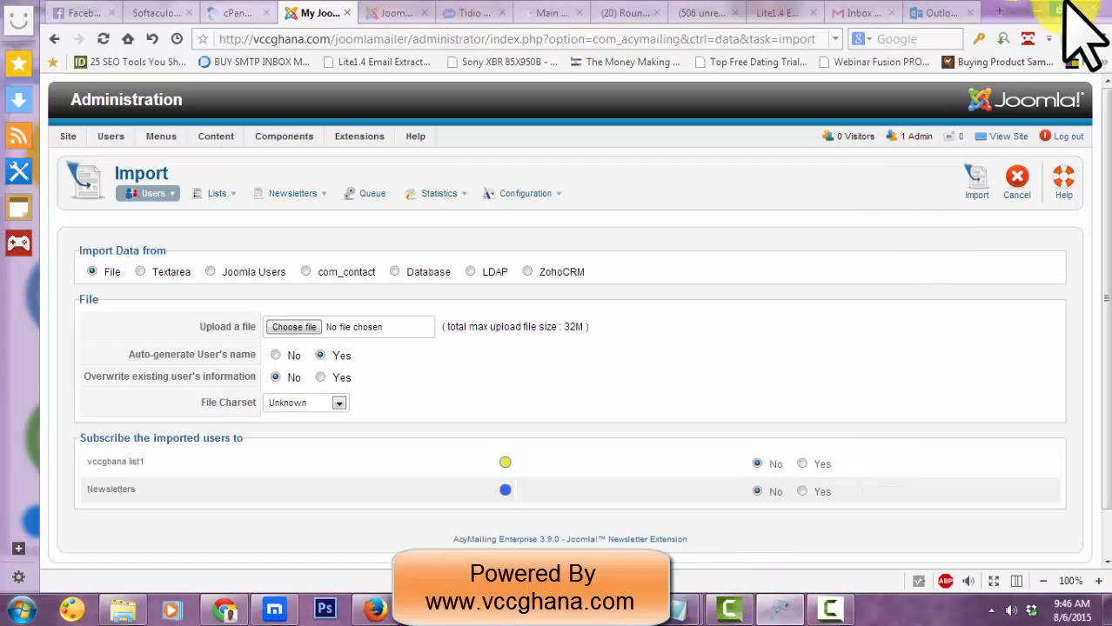
# Step: Minimize the browser to watch the cleaner finish with 66 of 68 addresses left
pyautogui.click(1036, 10)
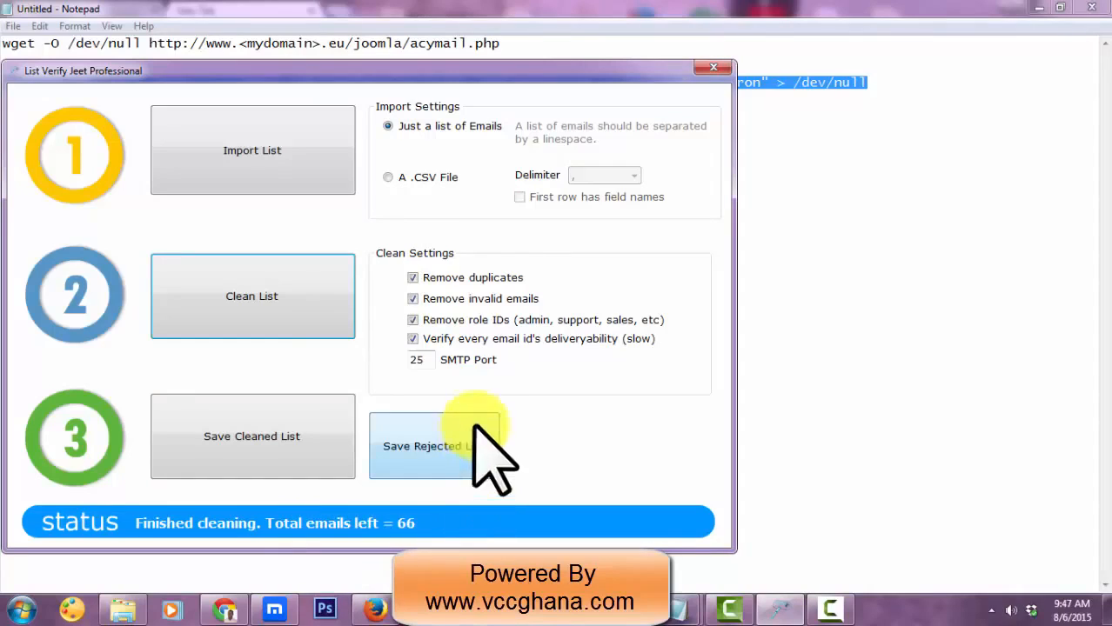
# Step: Save the cleaned addresses as 'vcc list good' and return to the Joomla import page
pyautogui.click(252, 426)
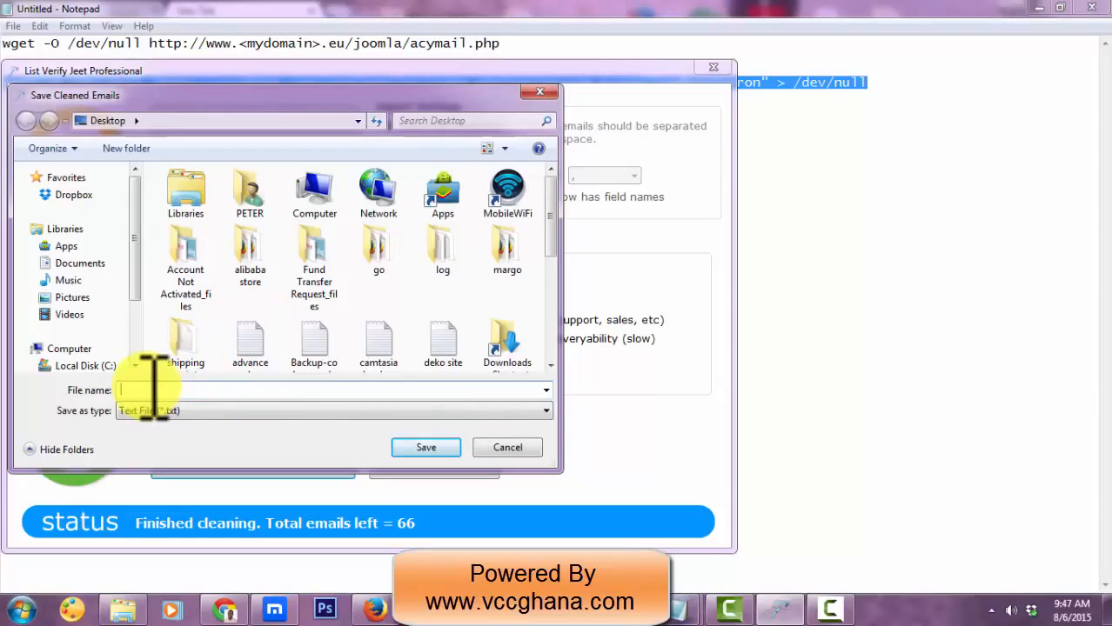
pyautogui.write('vcc list')
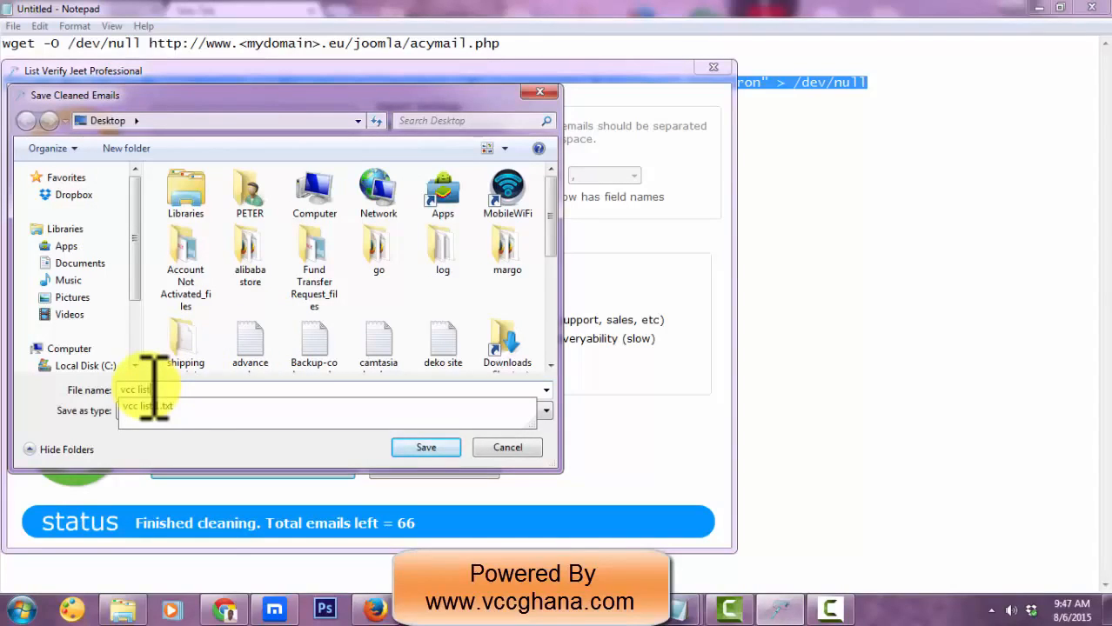
pyautogui.press('Escape')
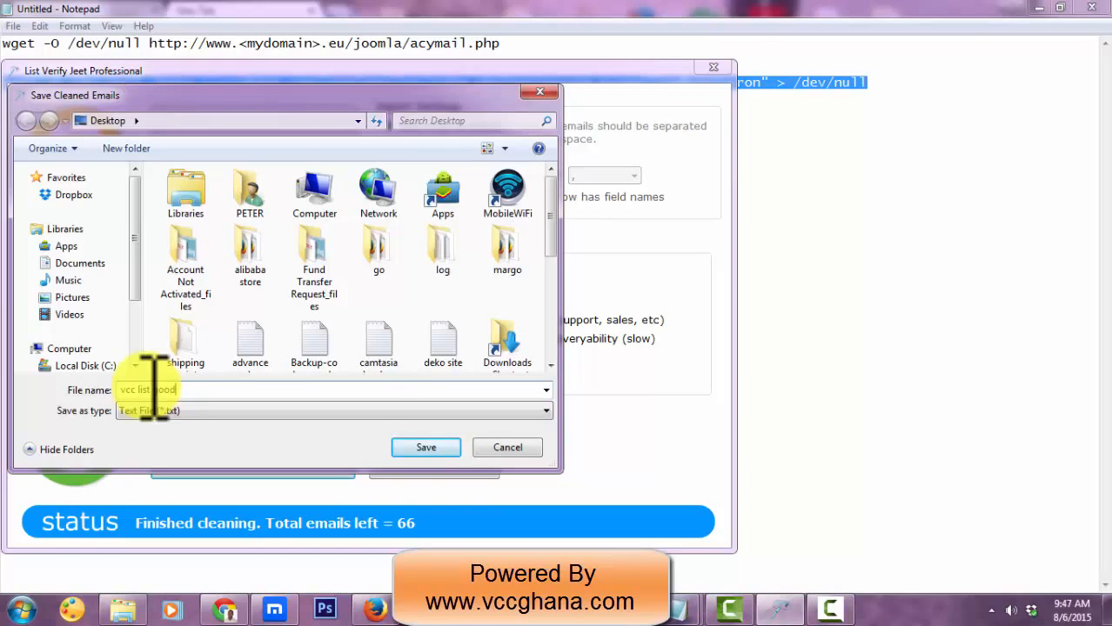
pyautogui.click(426, 447)
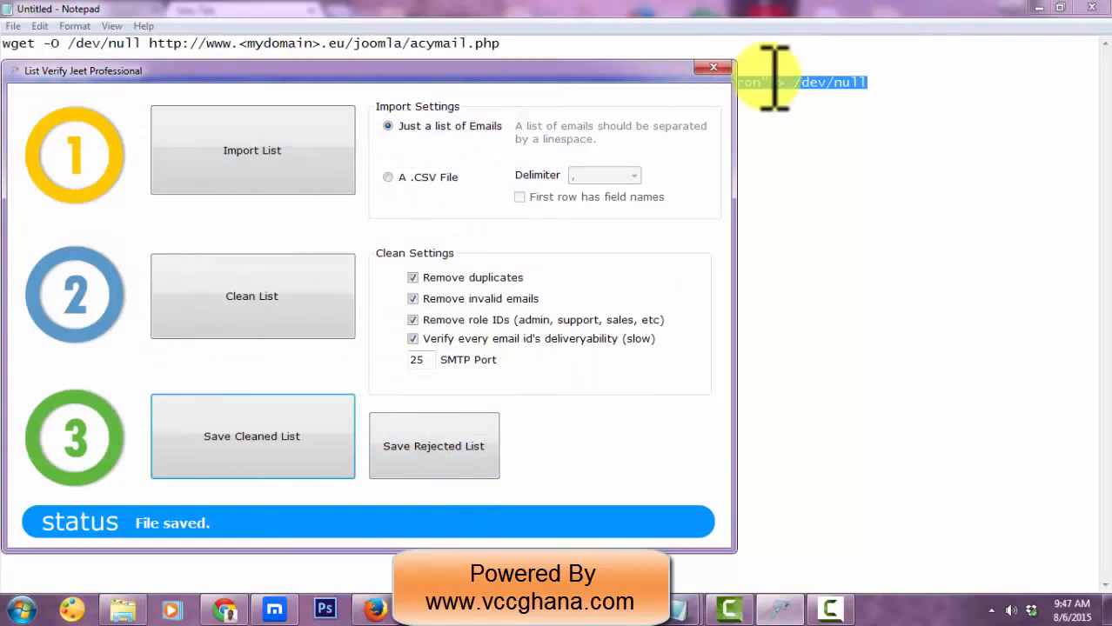
pyautogui.click(272, 611)
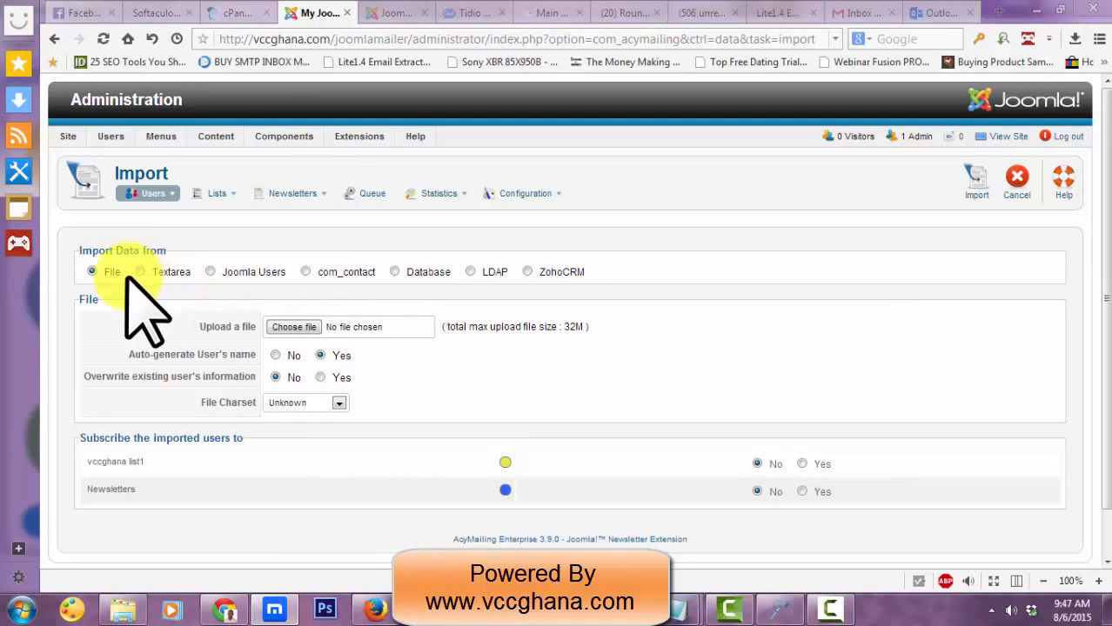
# Step: Switch the import source to Textarea and delete the sample lines, leaving only the 'email' header
pyautogui.click(299, 328)
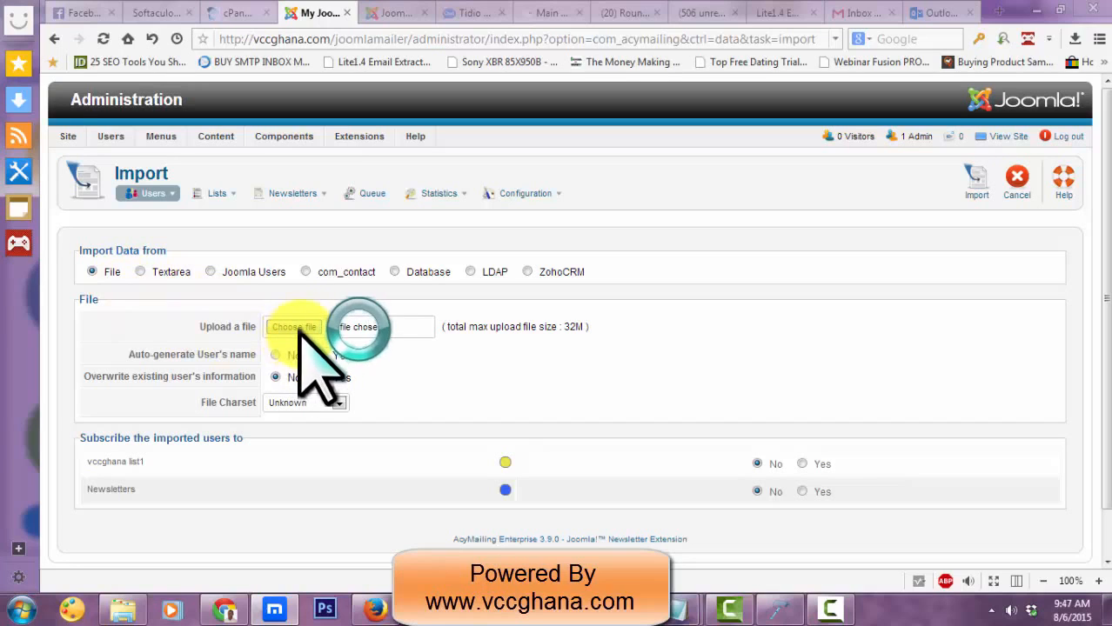
pyautogui.click(140, 272)
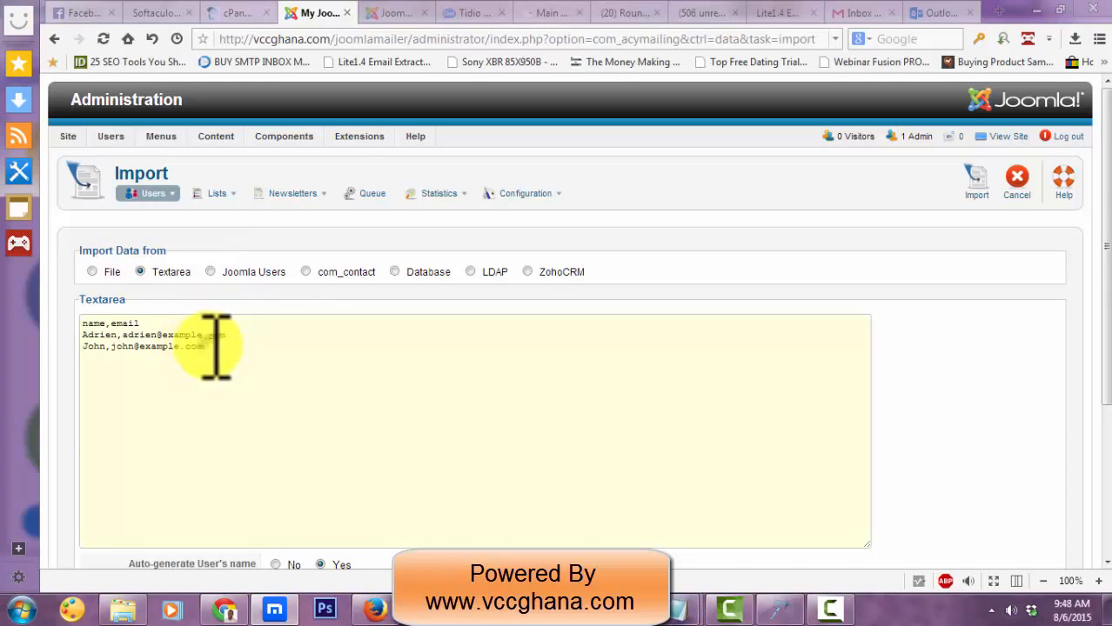
pyautogui.moveTo(219, 348); pyautogui.dragTo(72, 320)
pyautogui.press('BackSpace')
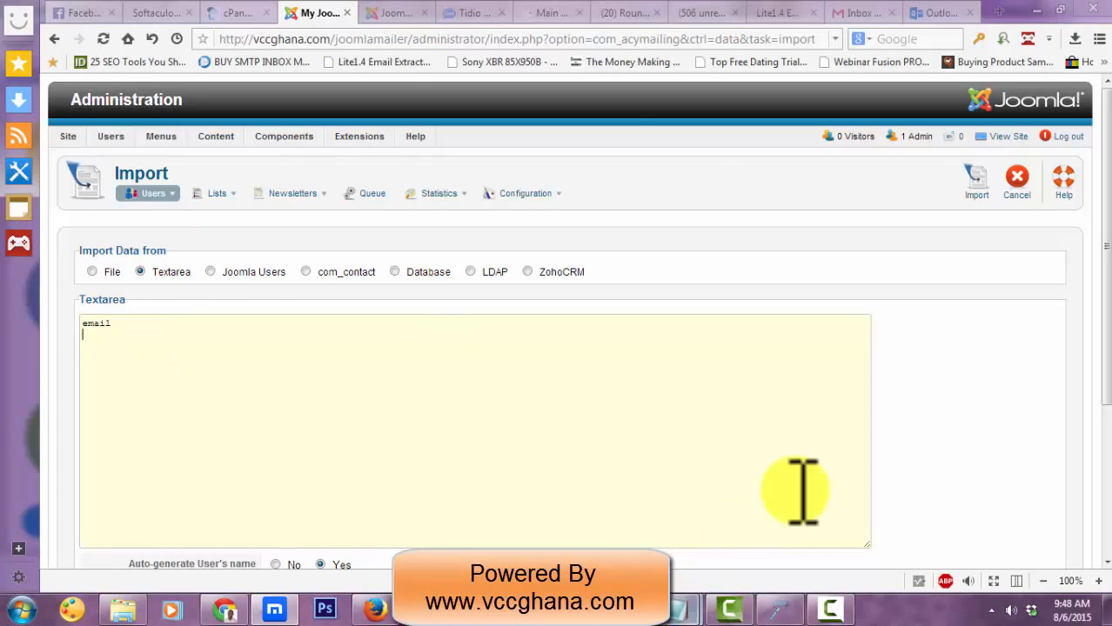
# Step: Open 'vcc list good' in Notepad, copy all its addresses, and return to the browser
pyautogui.click(1035, 9)
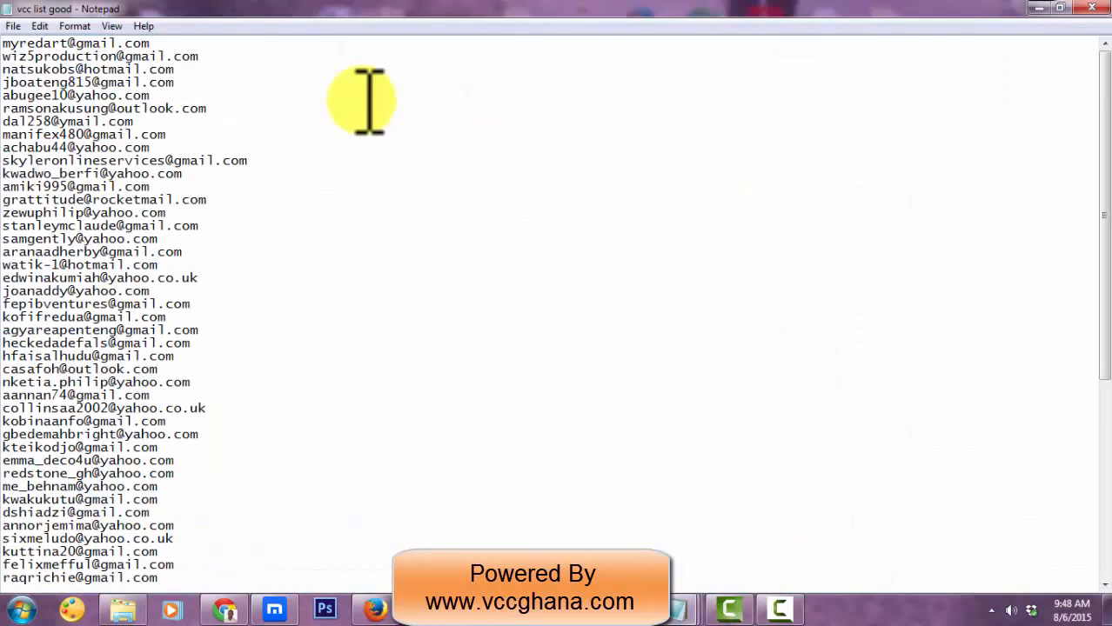
pyautogui.doubleClick(265, 126)
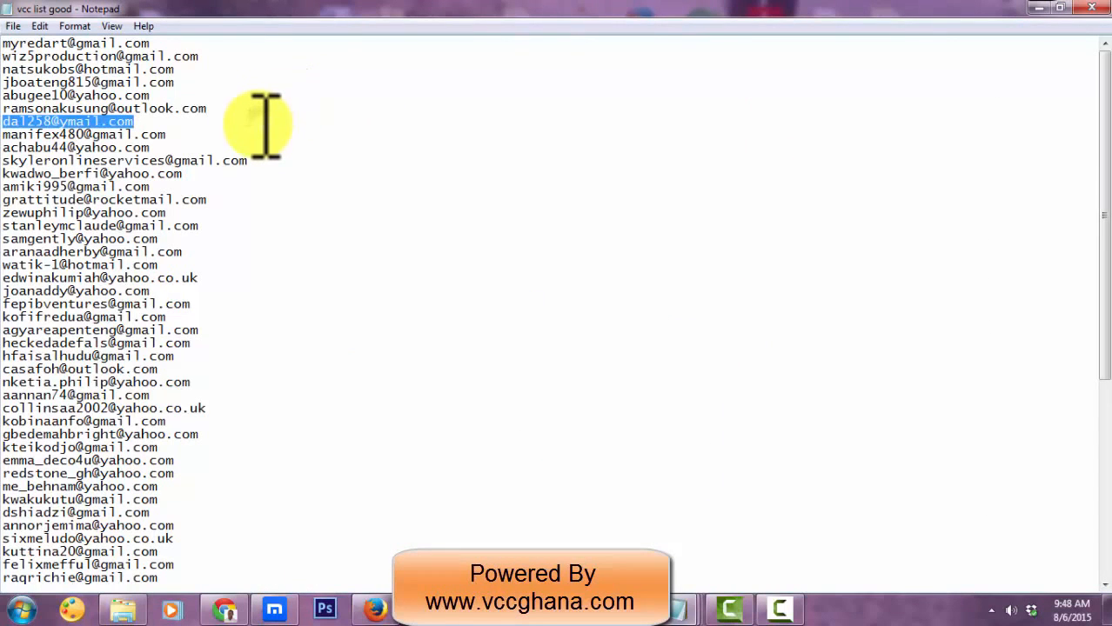
pyautogui.hotkey('ctrl', 'a')
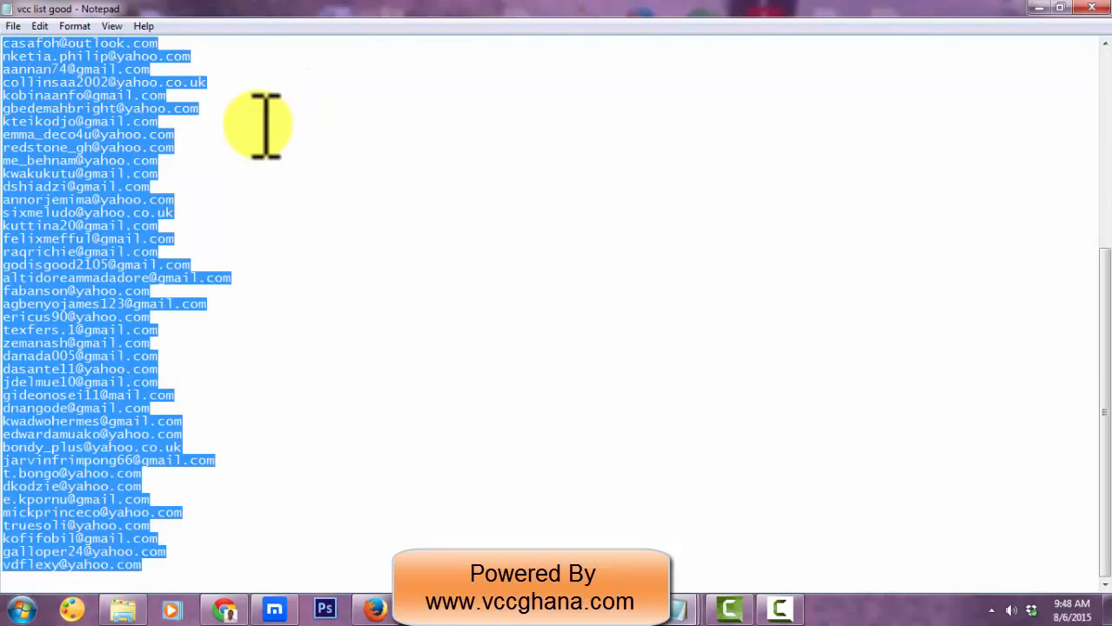
pyautogui.click(277, 611)
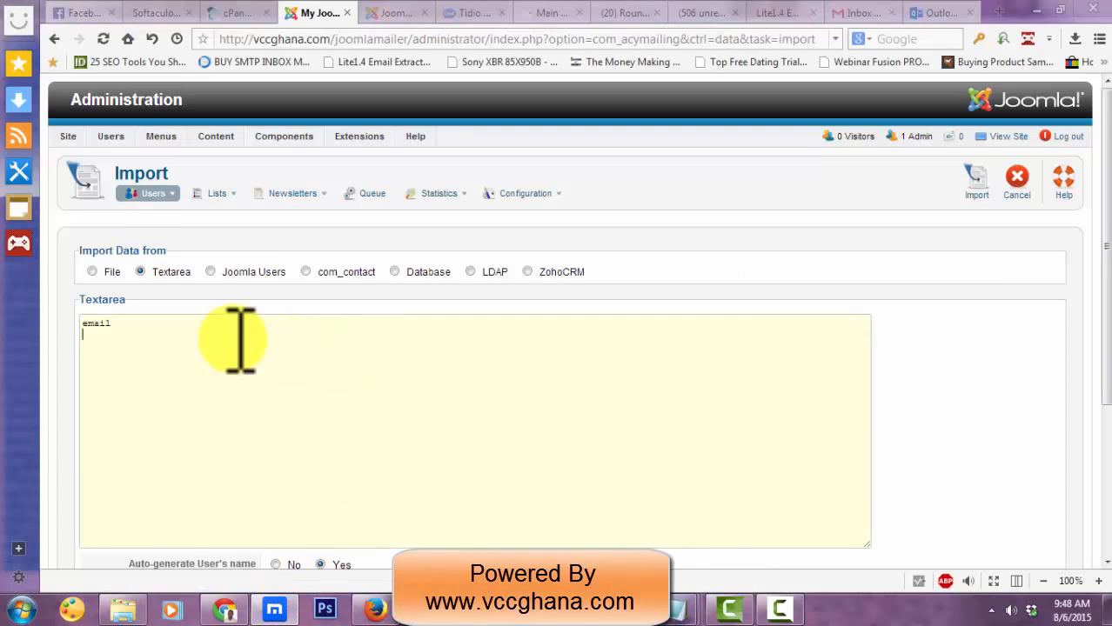
# Step: Paste the cleaned addresses under the header, subscribe them to vccghana list1, and import
pyautogui.hotkey('ctrl', 'v')
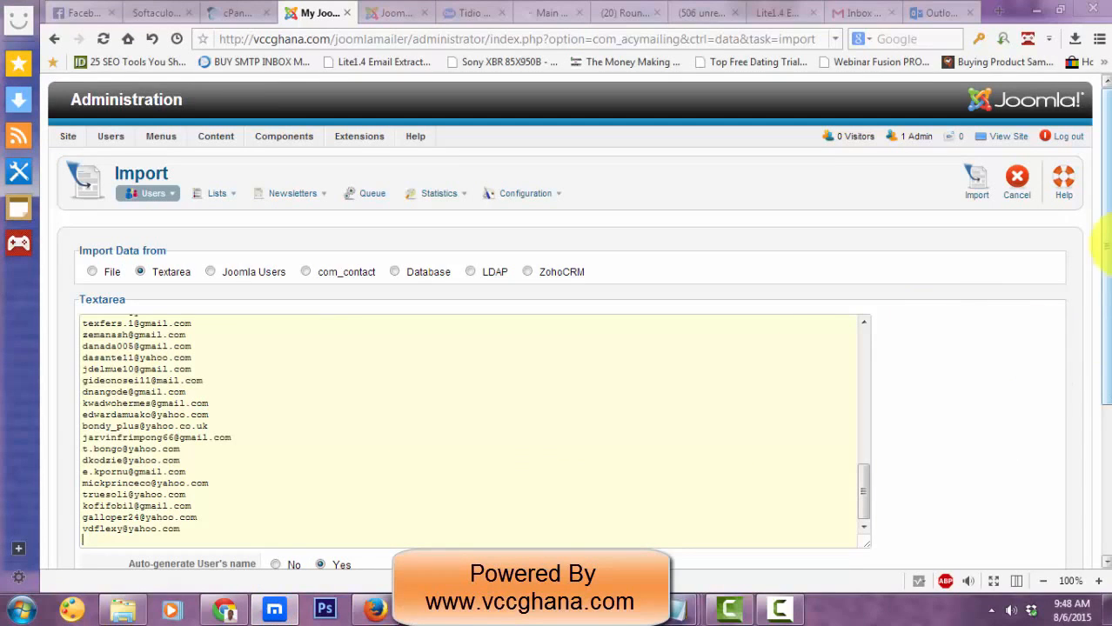
pyautogui.moveTo(1107, 287); pyautogui.dragTo(1106, 393)
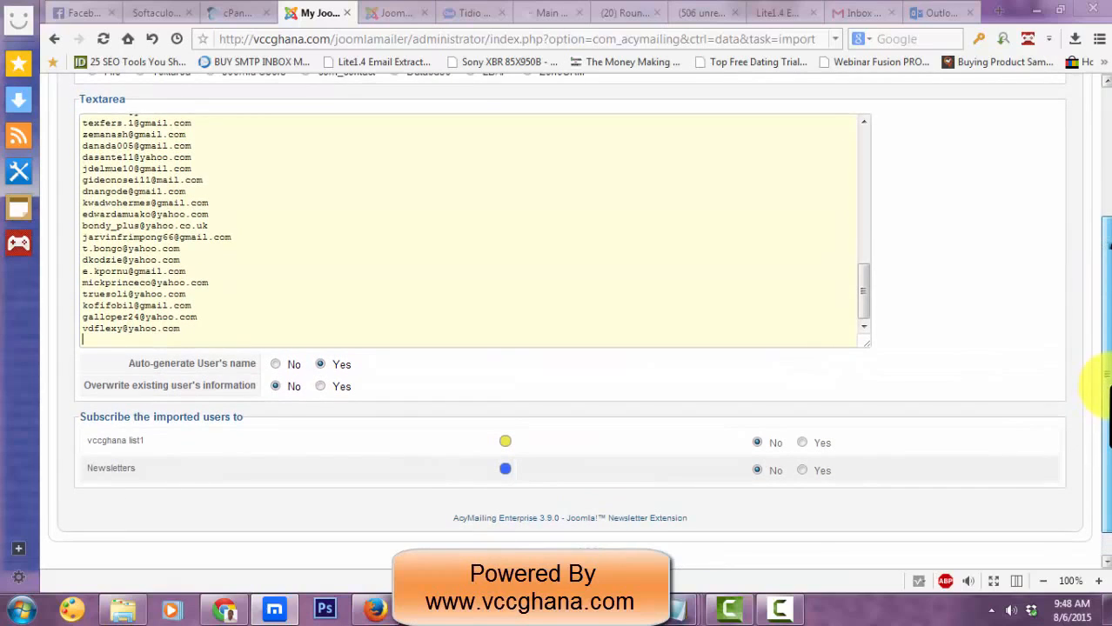
pyautogui.scroll(-1, 1092, 366)
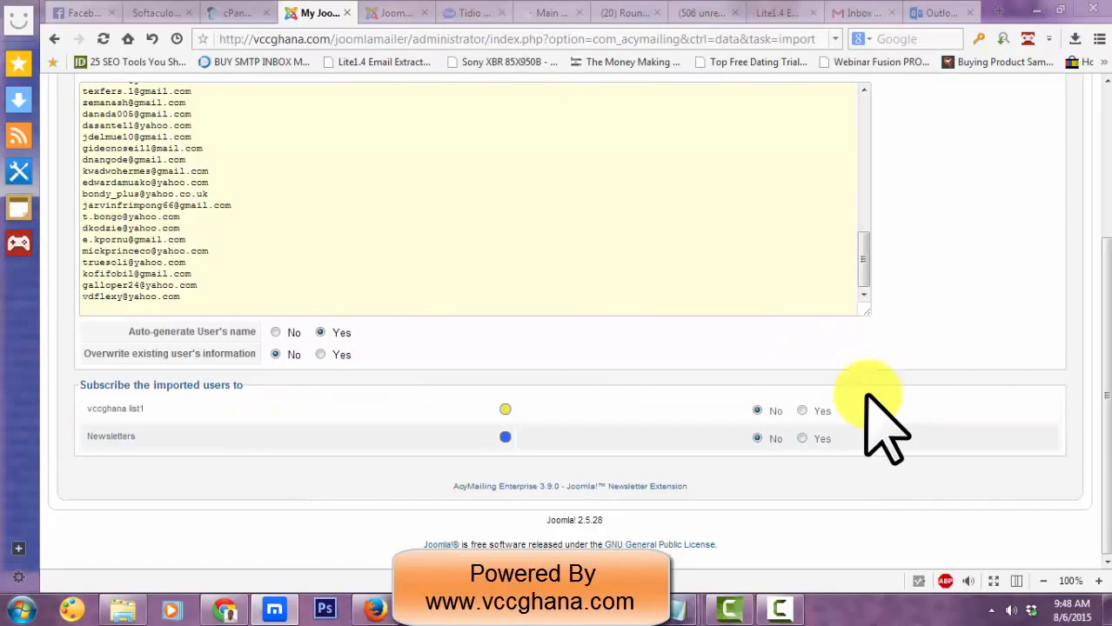
pyautogui.click(801, 411)
pyautogui.scroll(3, 1098, 392)
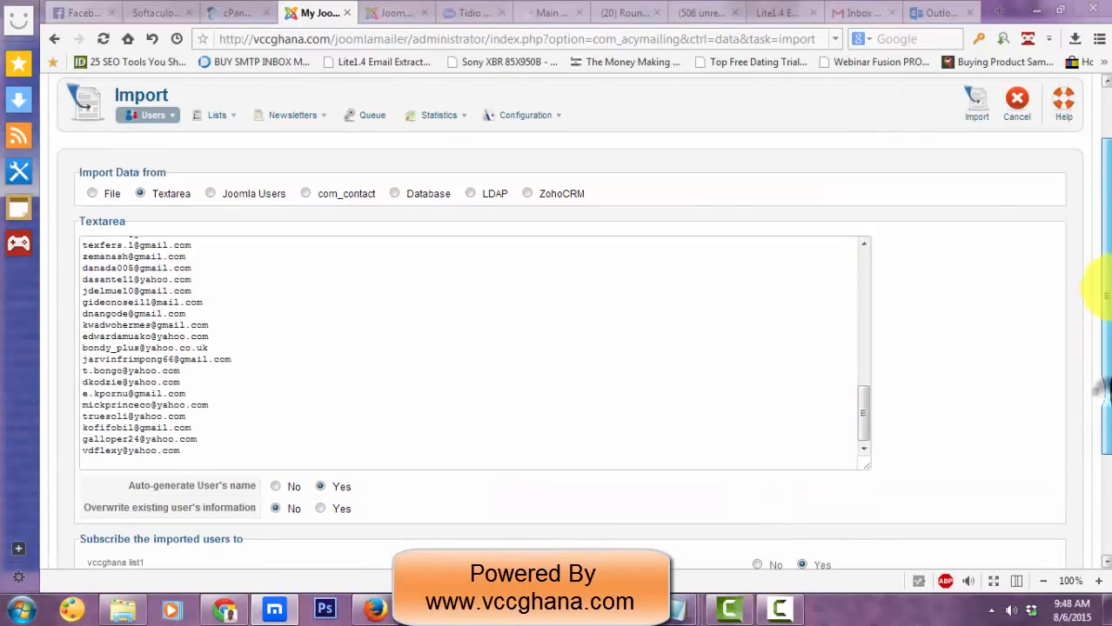
pyautogui.scroll(2, 1100, 391)
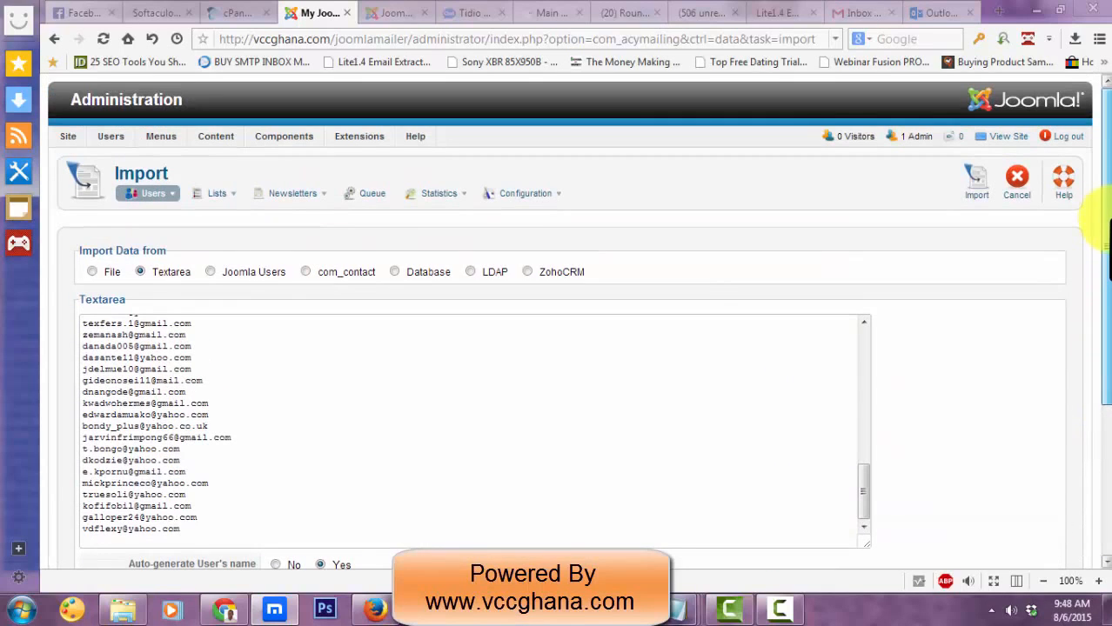
pyautogui.click(975, 177)
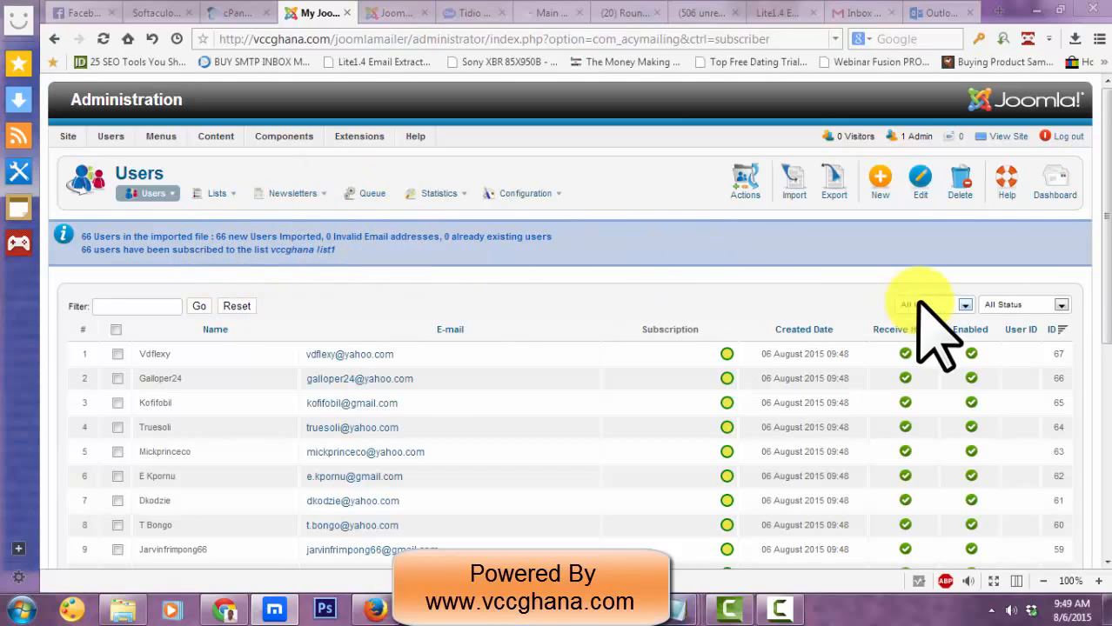
# Step: Review the 66 imported users and bring up the Newsletters menu
pyautogui.moveTo(1106, 207); pyautogui.dragTo(1105, 184)
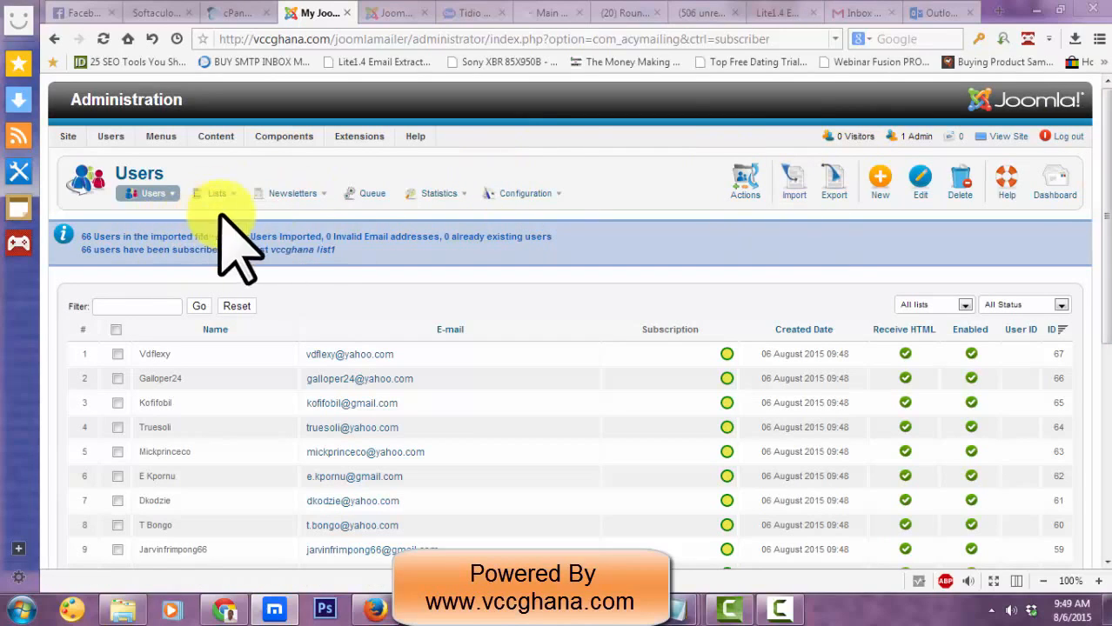
pyautogui.moveTo(315, 197)
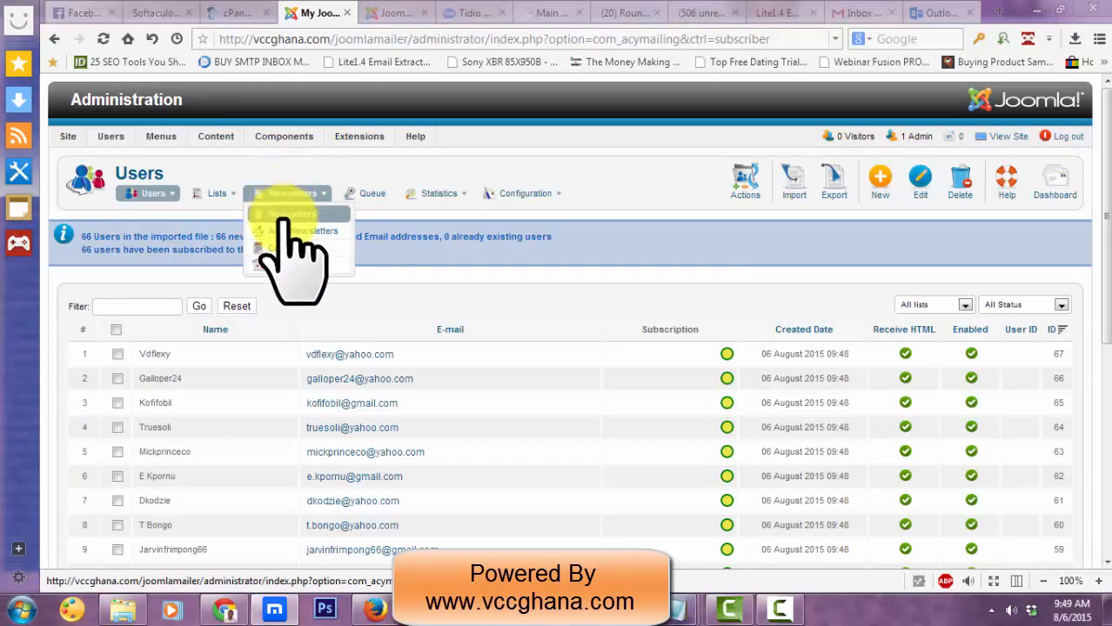
# Step: Open the empty Newsletters list, then load vccghana.com in the other browser tab
pyautogui.click(290, 214)
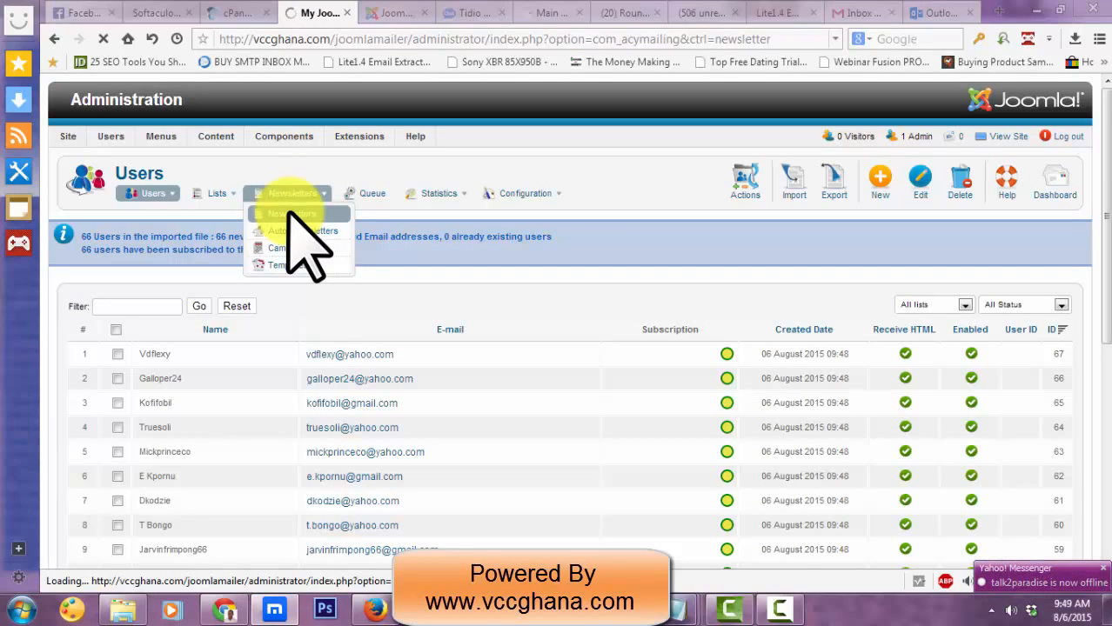
pyautogui.click(394, 13)
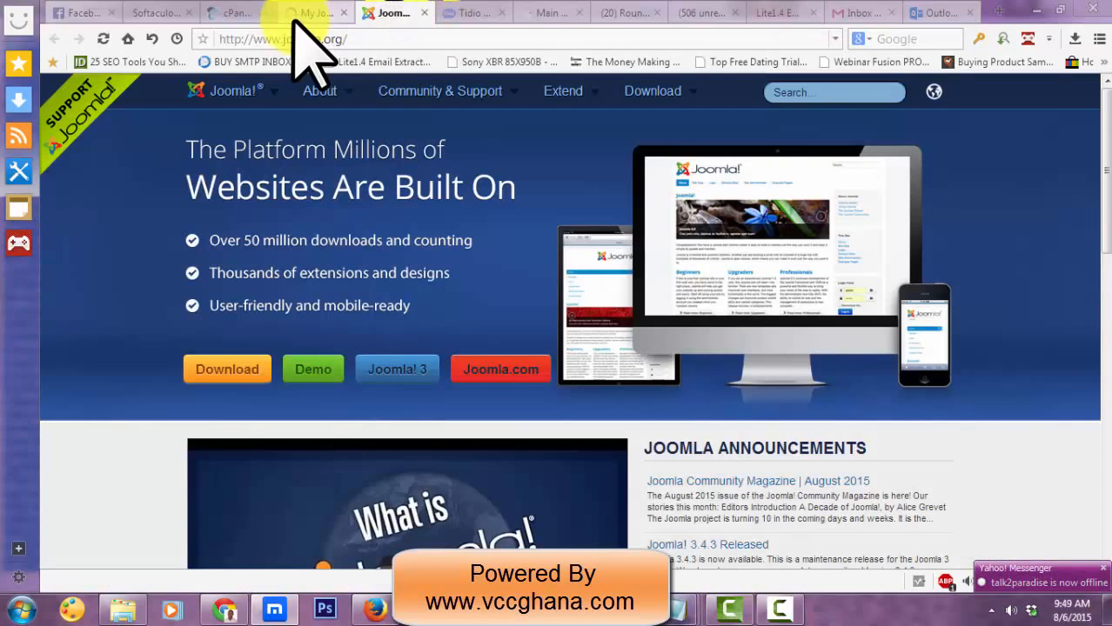
pyautogui.write('vc')
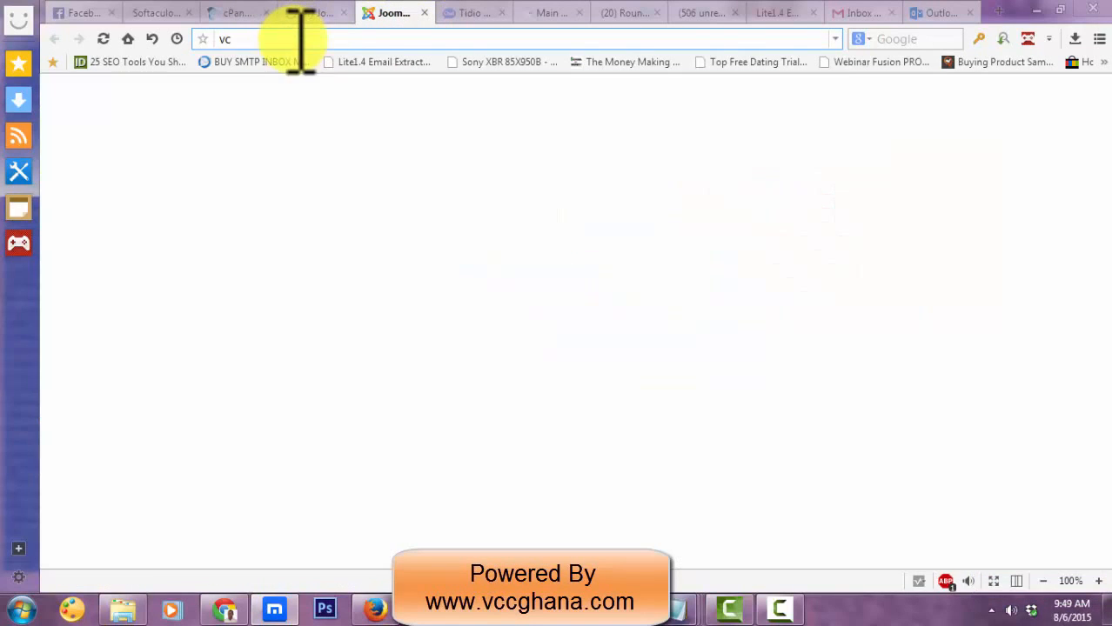
pyautogui.write('cghana')
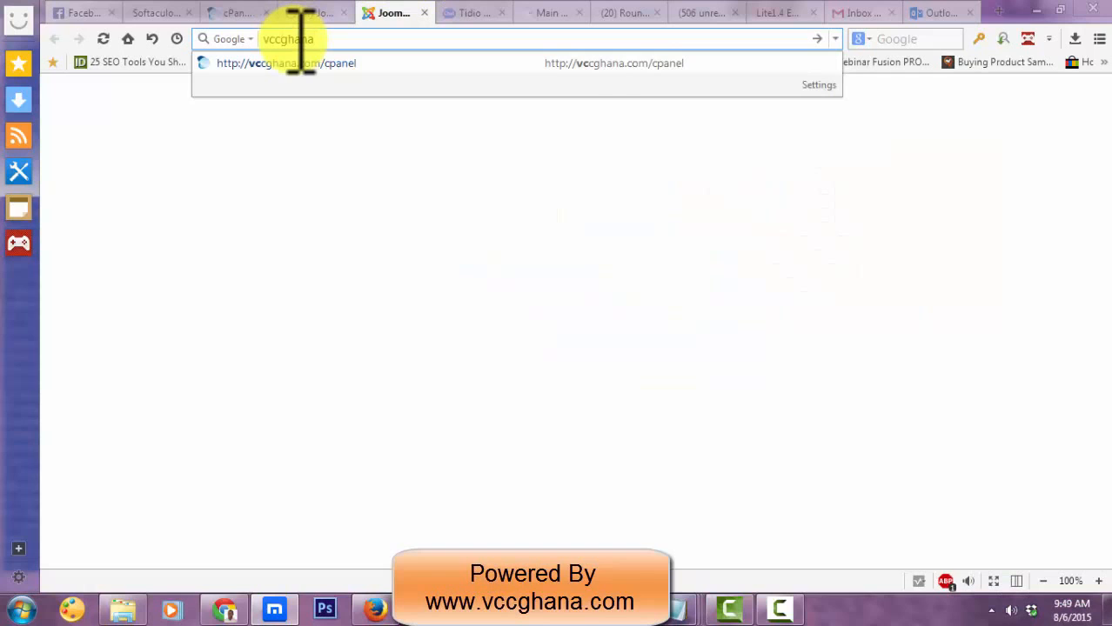
pyautogui.write('.com')
pyautogui.press('Return')
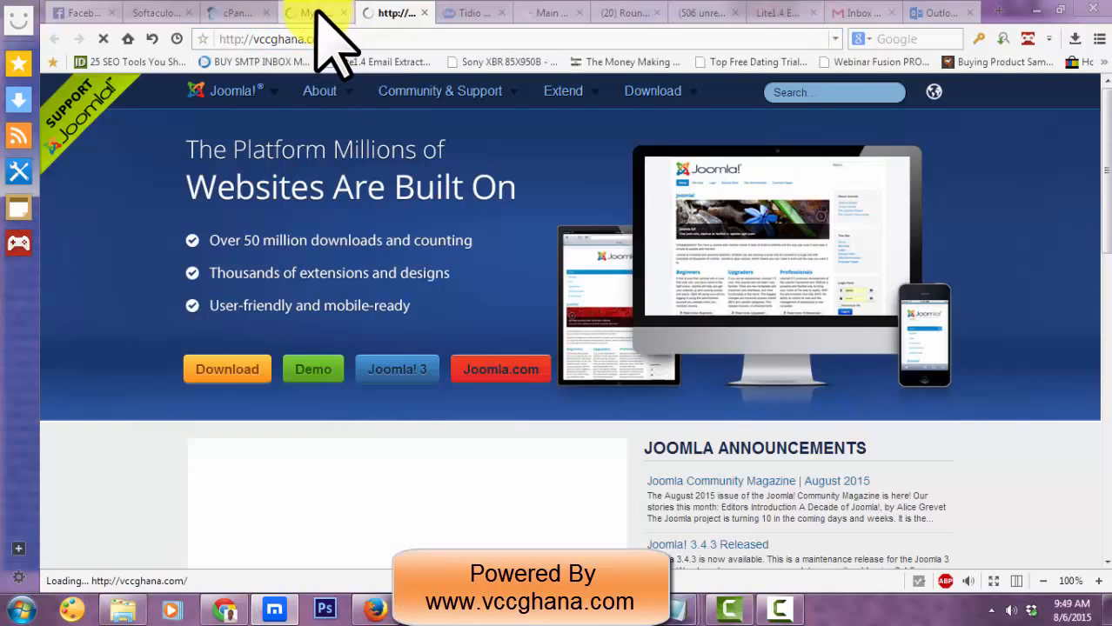
pyautogui.click(306, 11)
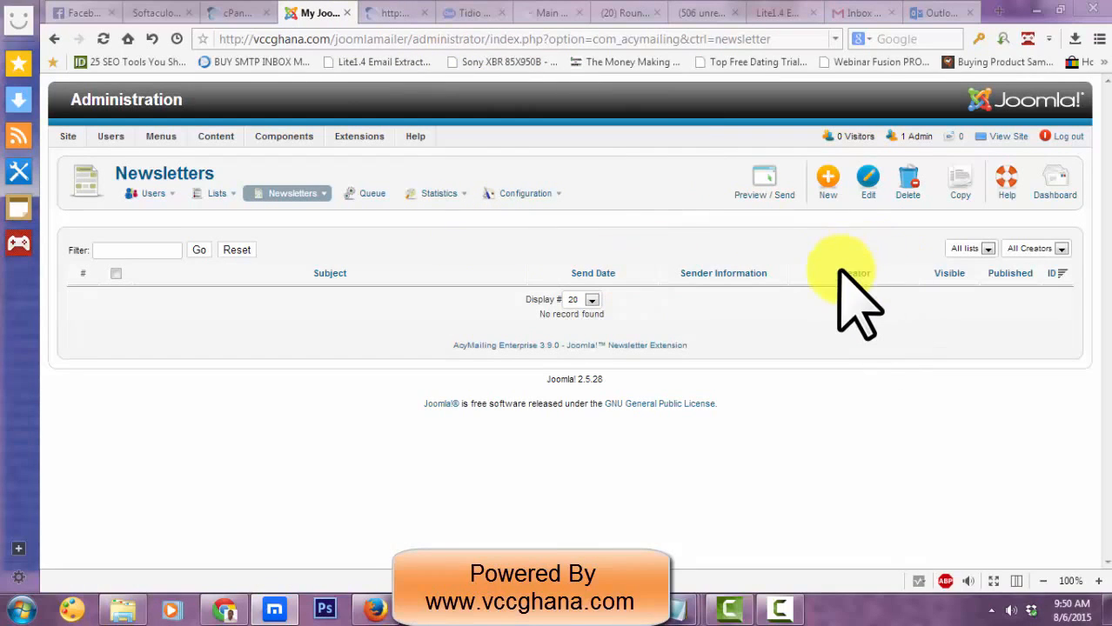
# Step: Create a new published newsletter with subject 'How to get free sample products from china'
pyautogui.click(827, 177)
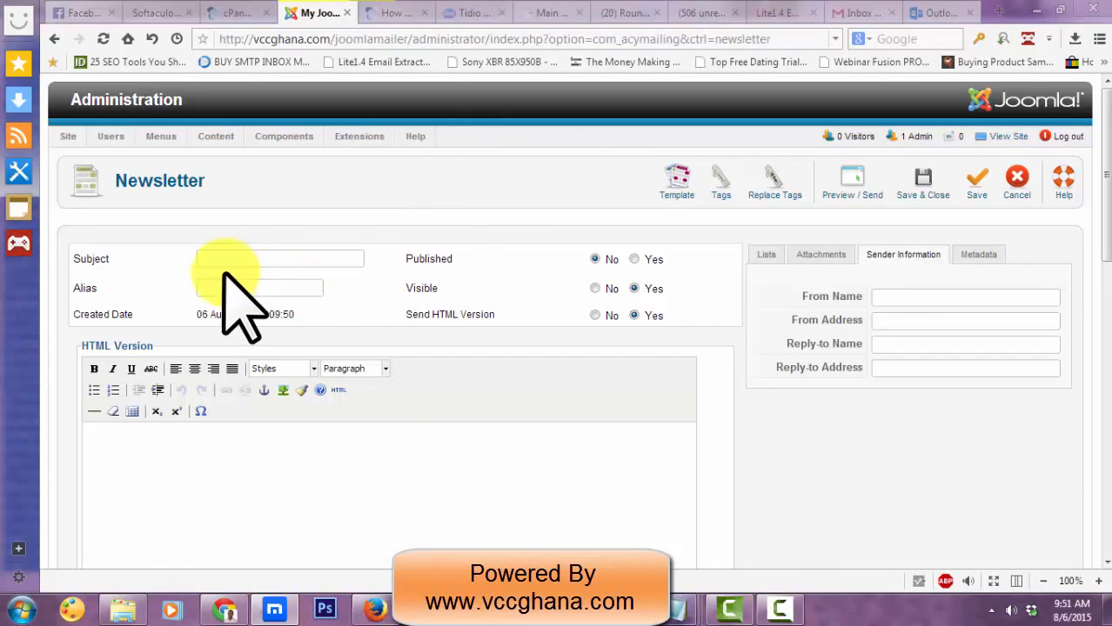
pyautogui.click(243, 259)
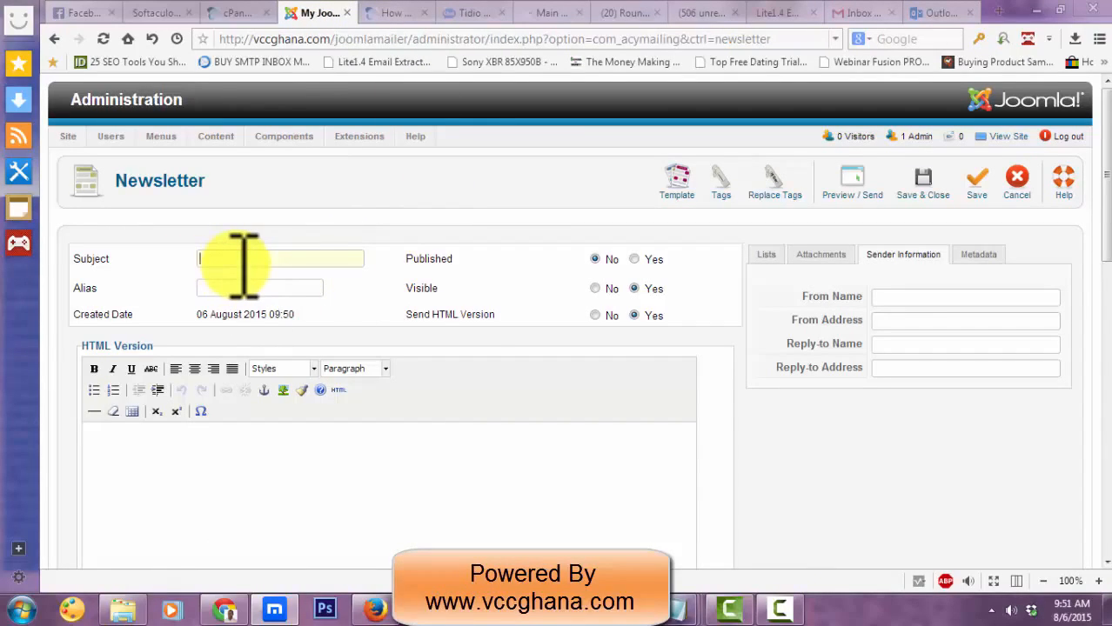
pyautogui.click(639, 259)
pyautogui.click(287, 258)
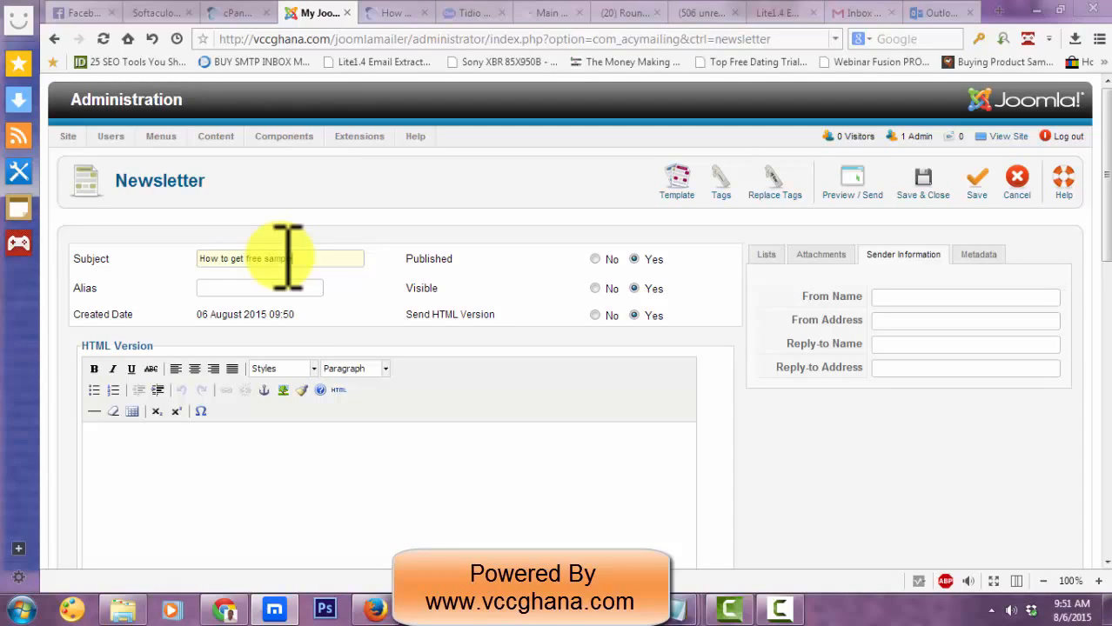
pyautogui.write('le products from china')
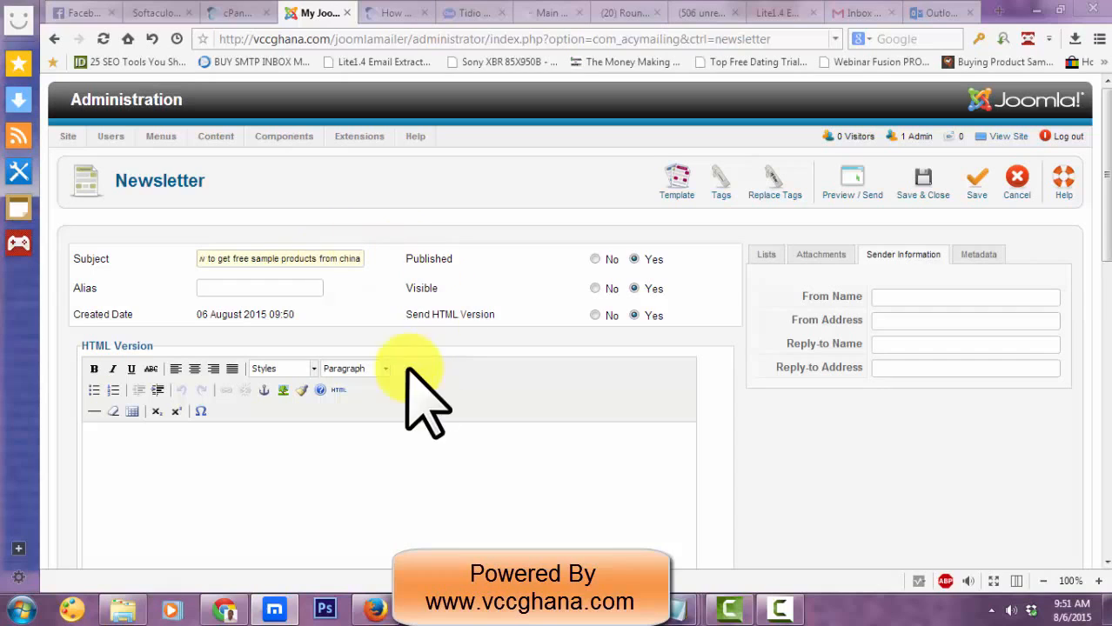
pyautogui.click(142, 448)
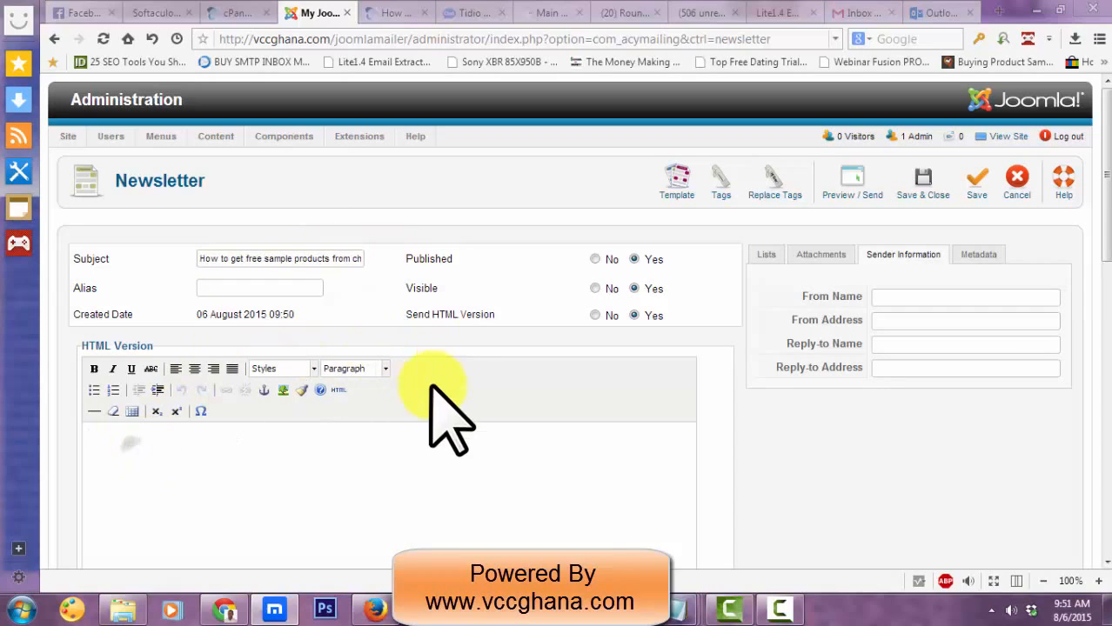
pyautogui.scroll(-1, 1101, 244)
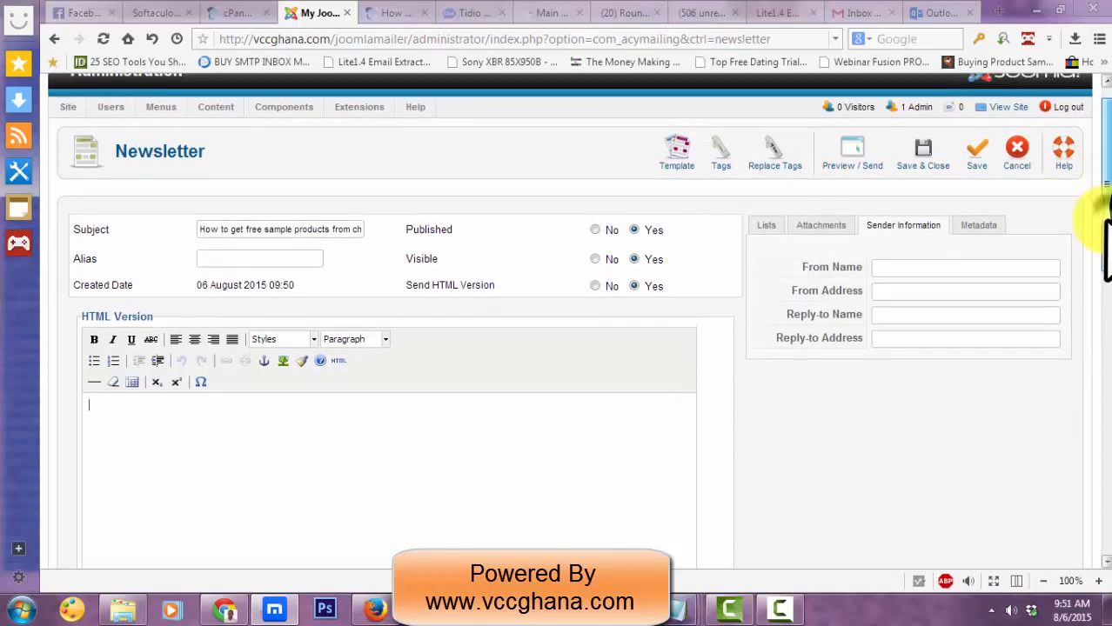
# Step: On the vccghana.com blog post, select the article's first two paragraphs
pyautogui.click(383, 12)
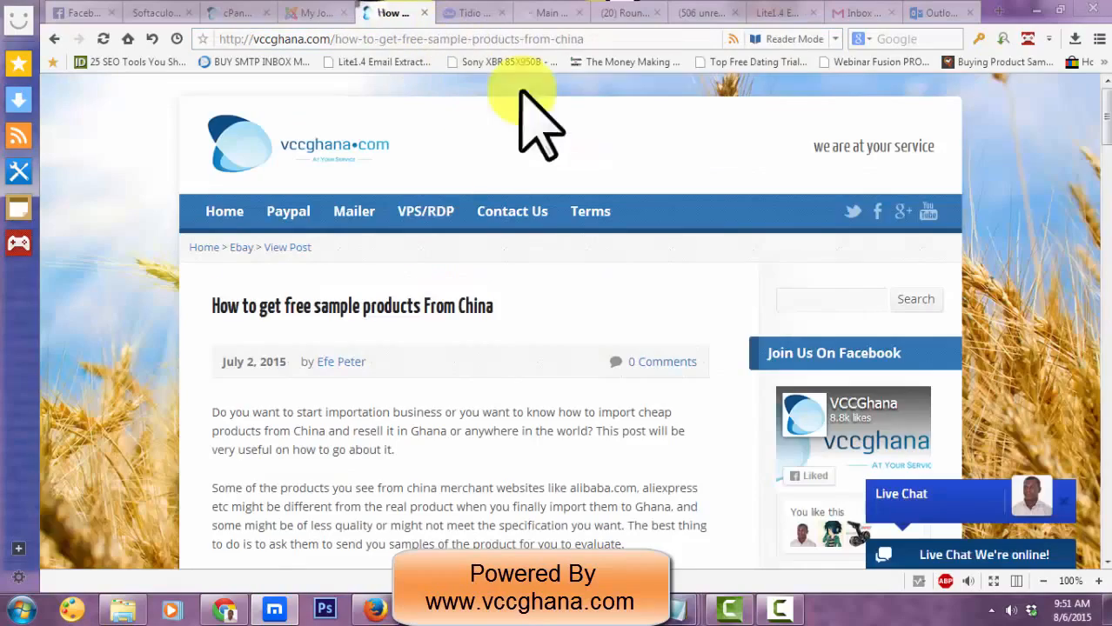
pyautogui.moveTo(1102, 131); pyautogui.dragTo(1103, 156)
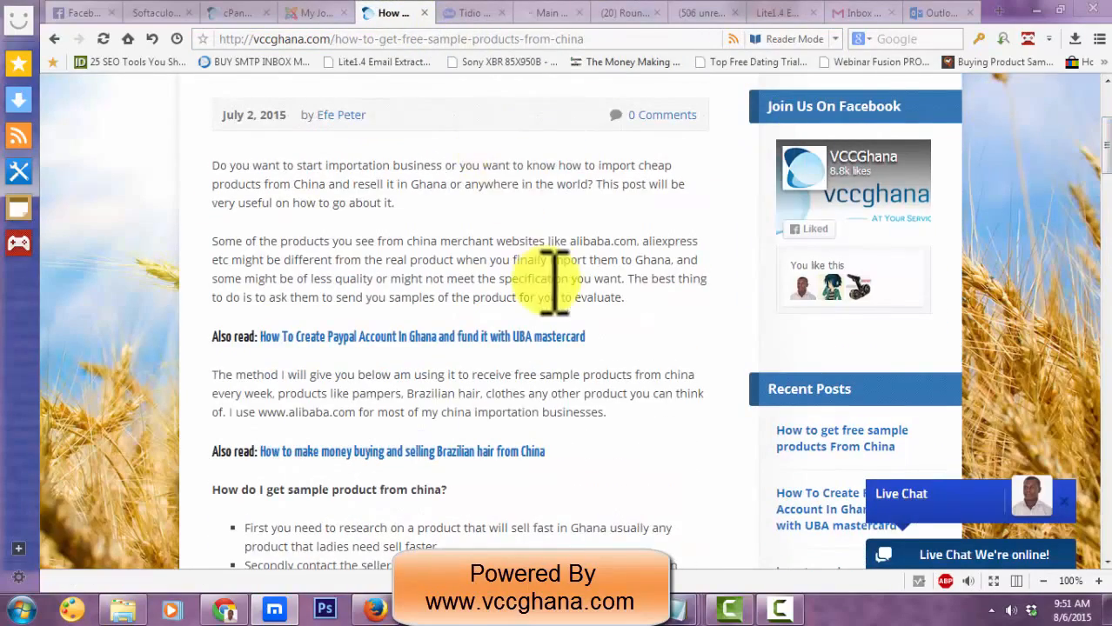
pyautogui.moveTo(624, 298); pyautogui.dragTo(216, 166)
pyautogui.hotkey('ctrl', 'c')
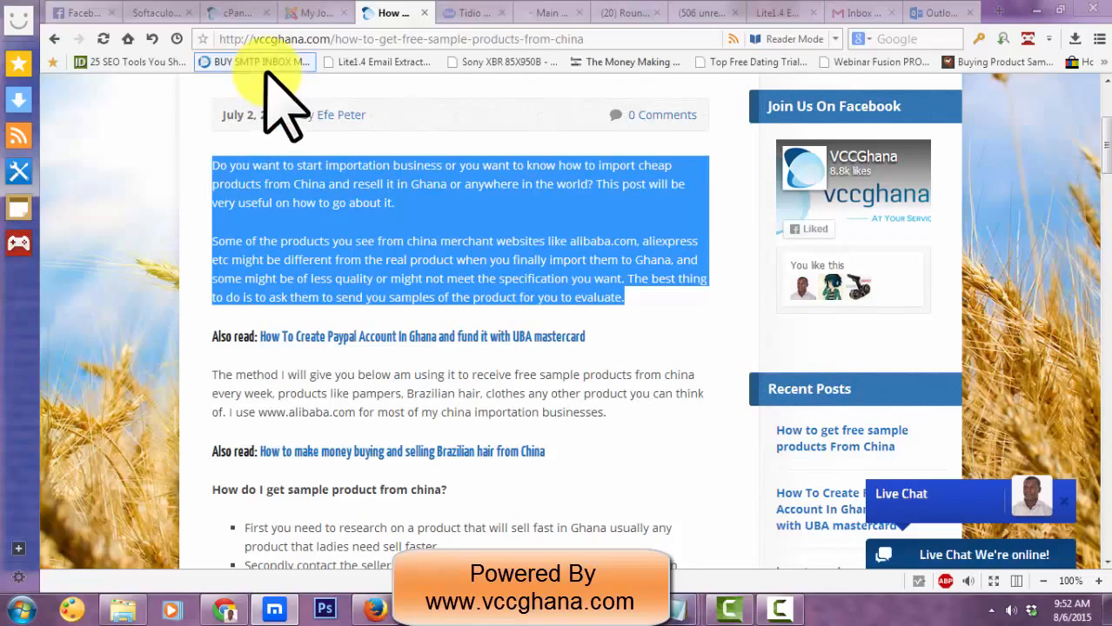
# Step: Paste the copied blog paragraphs into the newsletter body and type a greeting at the start
pyautogui.click(317, 12)
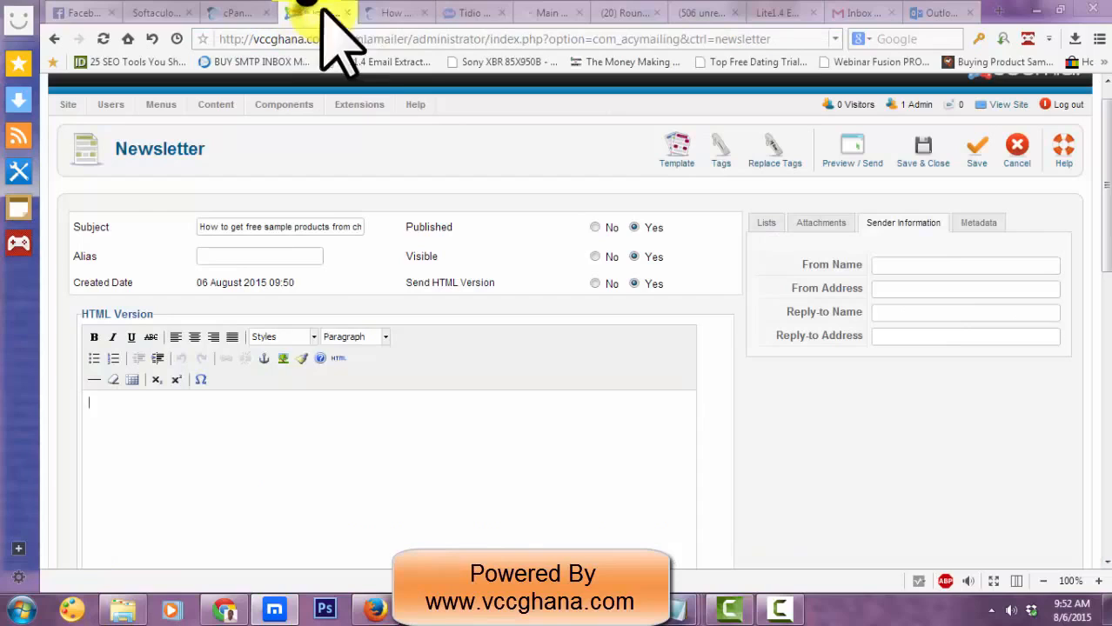
pyautogui.click(156, 448)
pyautogui.hotkey('ctrl', 'v')
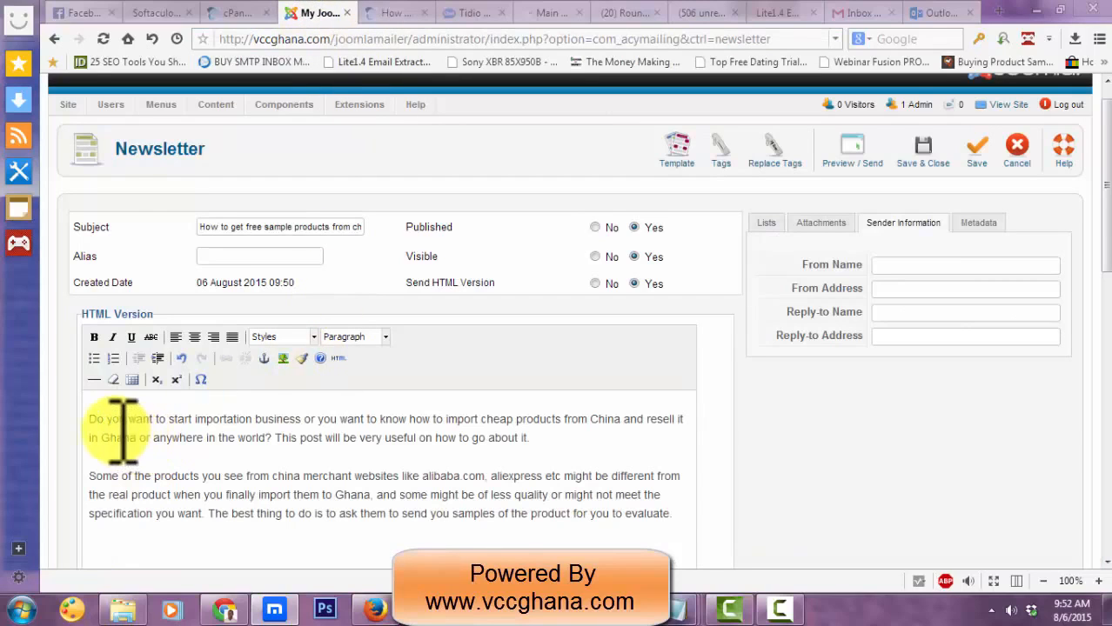
pyautogui.doubleClick(97, 416)
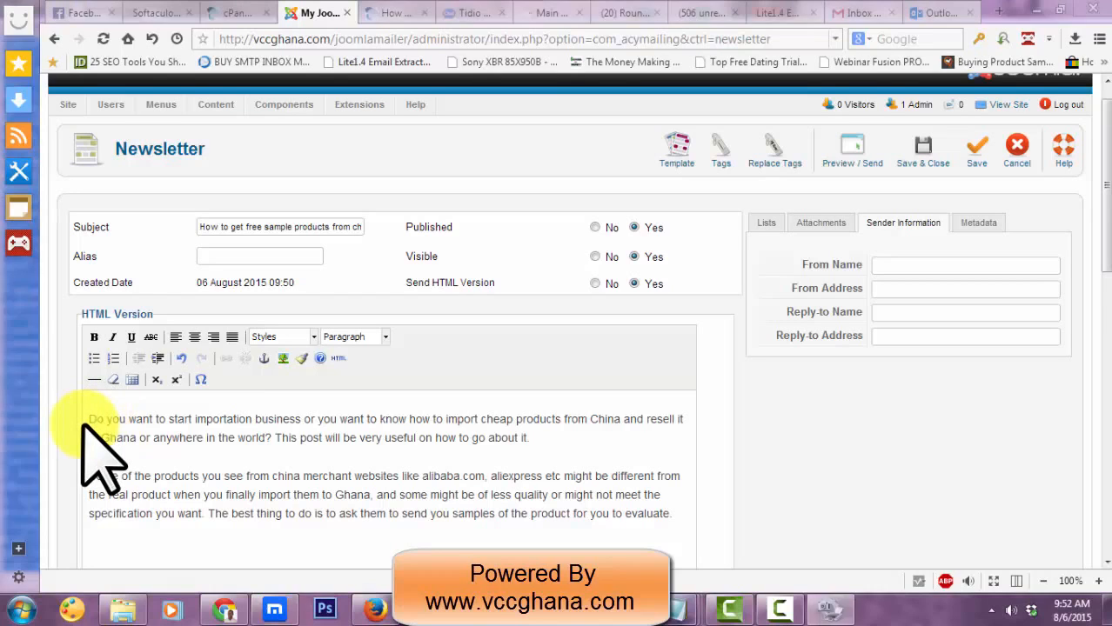
pyautogui.write('Hi')
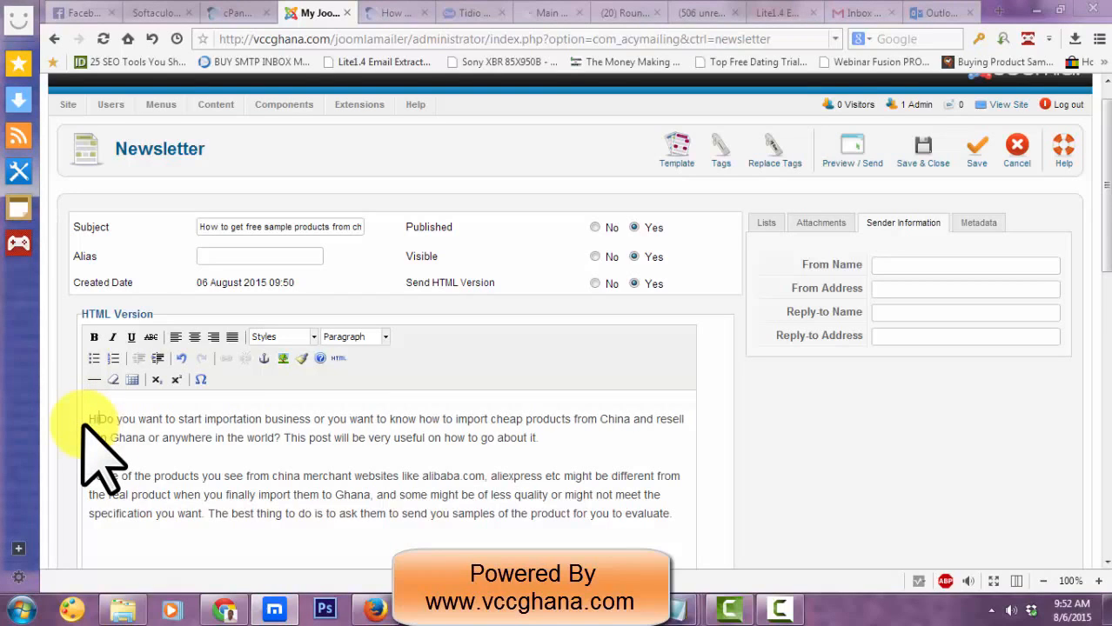
pyautogui.write(' Frie')
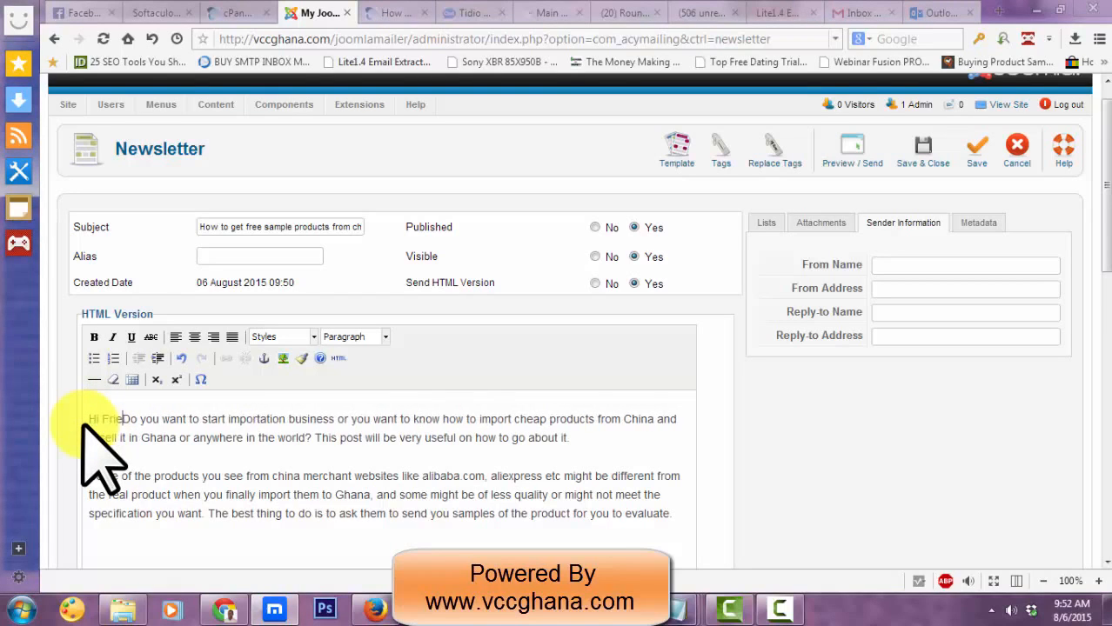
pyautogui.write('nd')
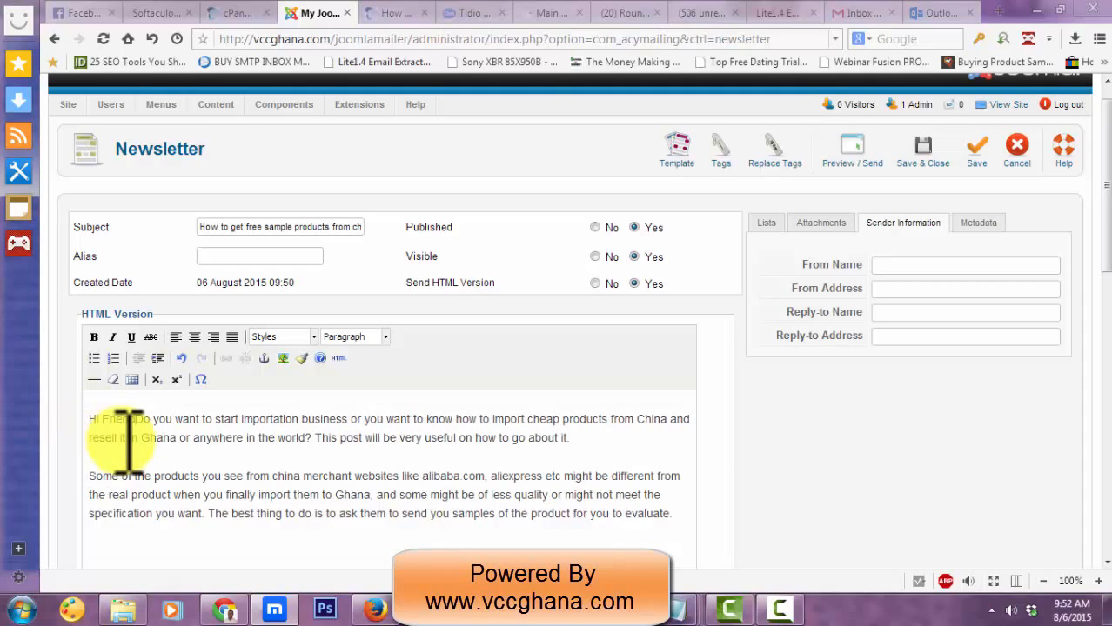
pyautogui.press('BackSpace')
pyautogui.press('BackSpace')
pyautogui.press('BackSpace')
pyautogui.press('BackSpace')
pyautogui.press('BackSpace')
pyautogui.press('BackSpace')
pyautogui.press('BackSpace')
pyautogui.press('BackSpace')
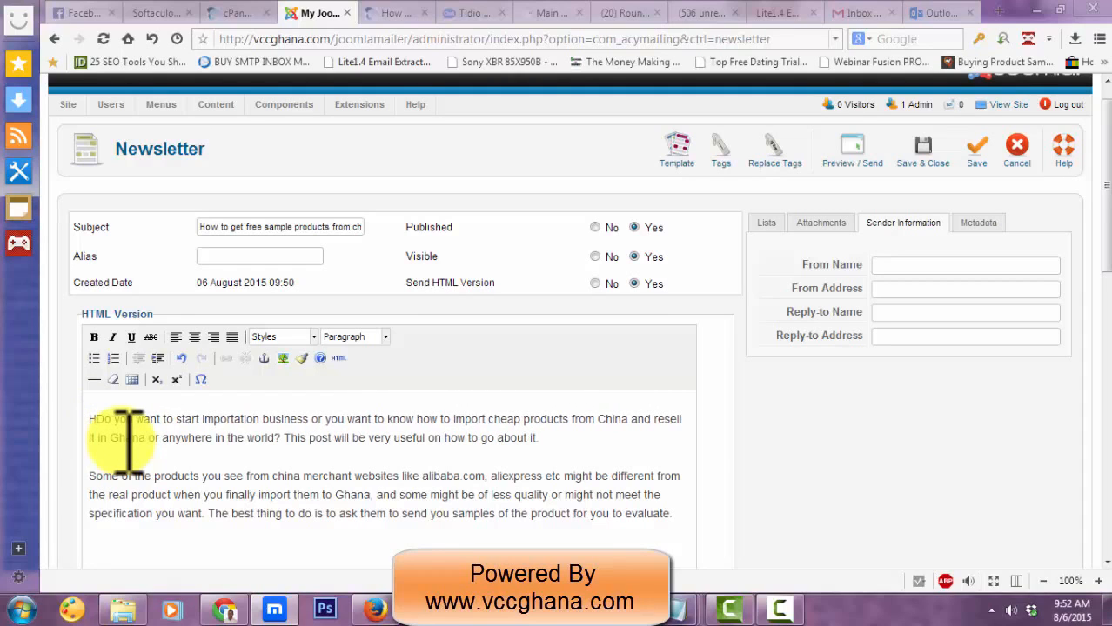
pyautogui.write('i,')
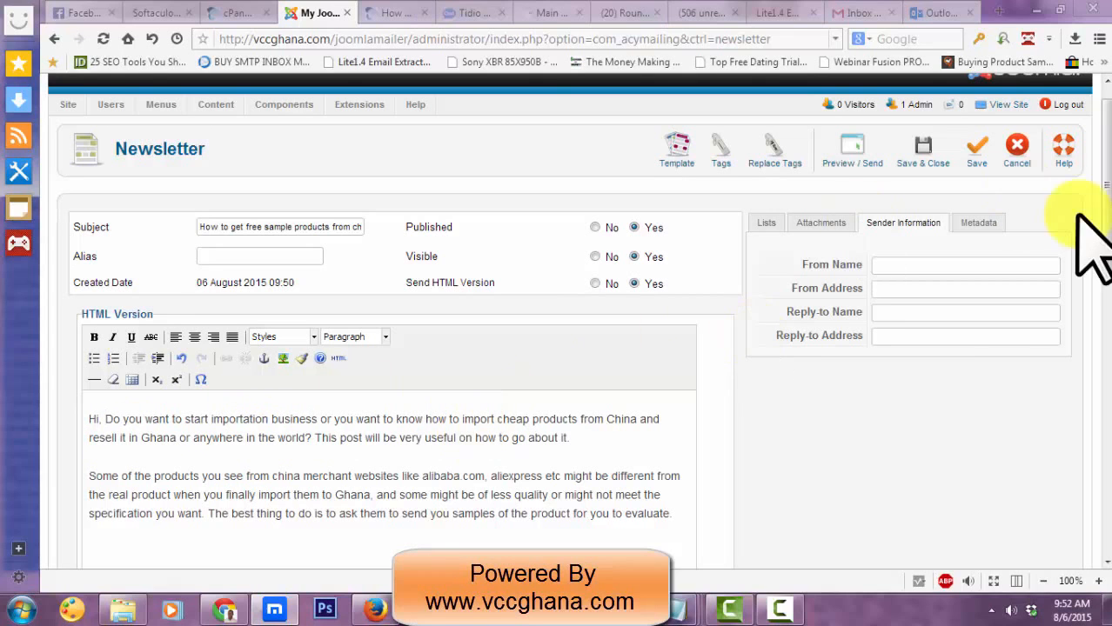
pyautogui.scroll(-4, 1083, 219)
pyautogui.scroll(4, 1084, 235)
pyautogui.scroll(-1, 1096, 217)
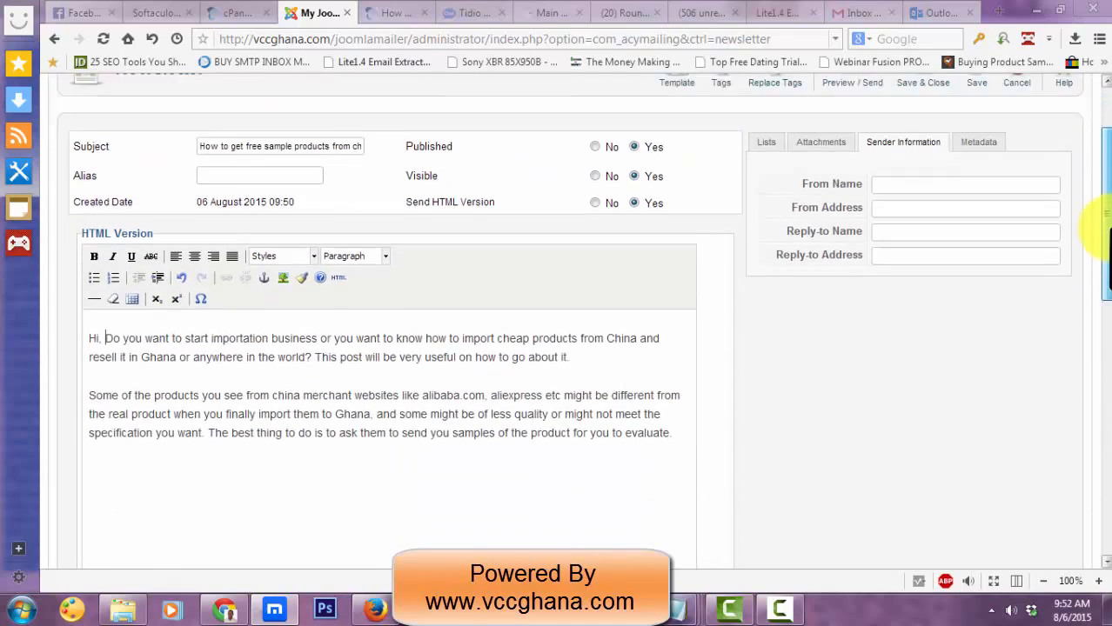
pyautogui.scroll(-1, 1098, 224)
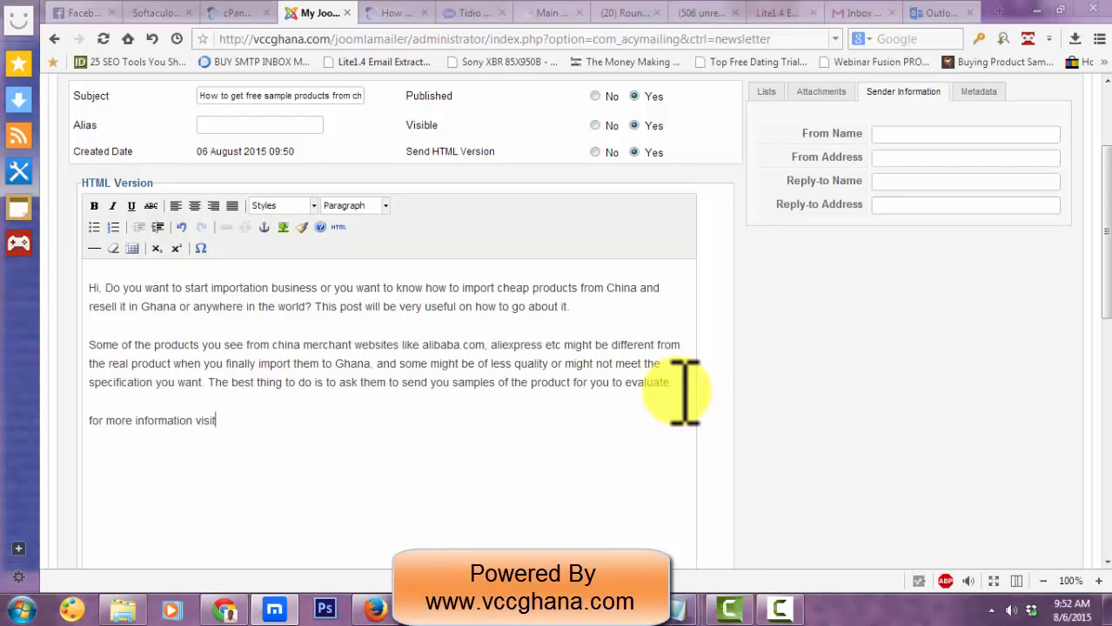
# Step: Add the blog post's URL on a new line after 'for more information visit'
pyautogui.press('Return')
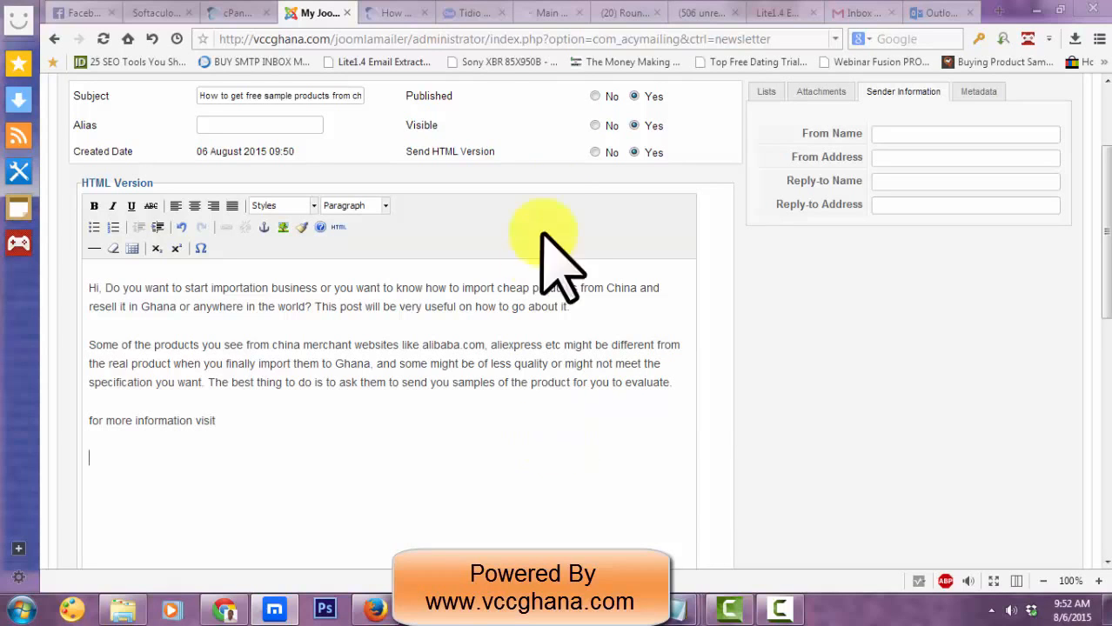
pyautogui.click(391, 13)
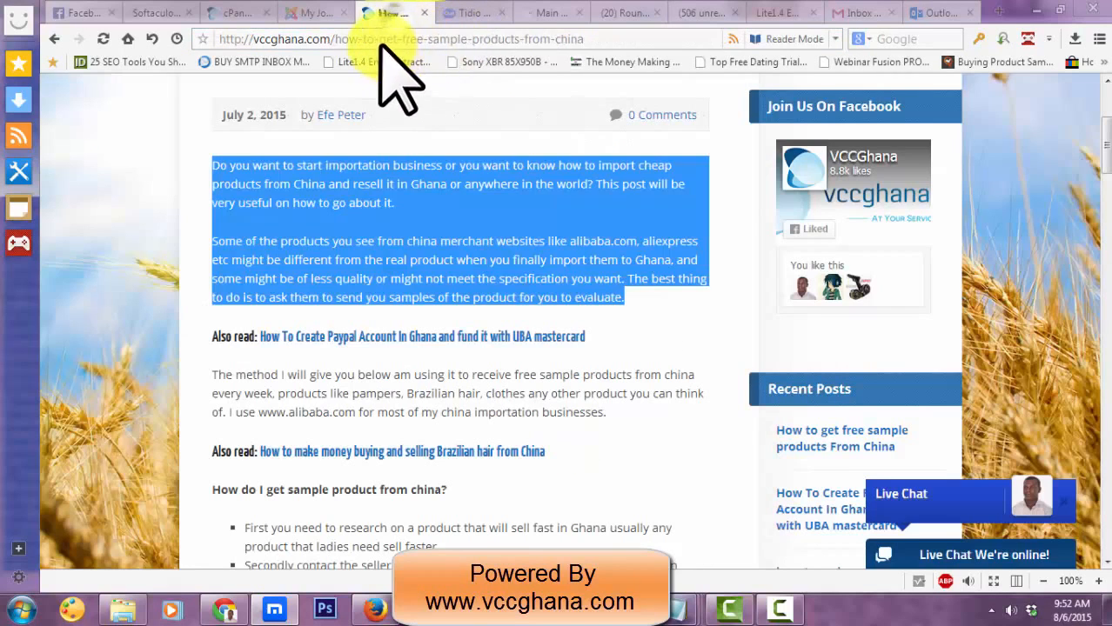
pyautogui.click(390, 39)
pyautogui.hotkey('ctrl', 'c')
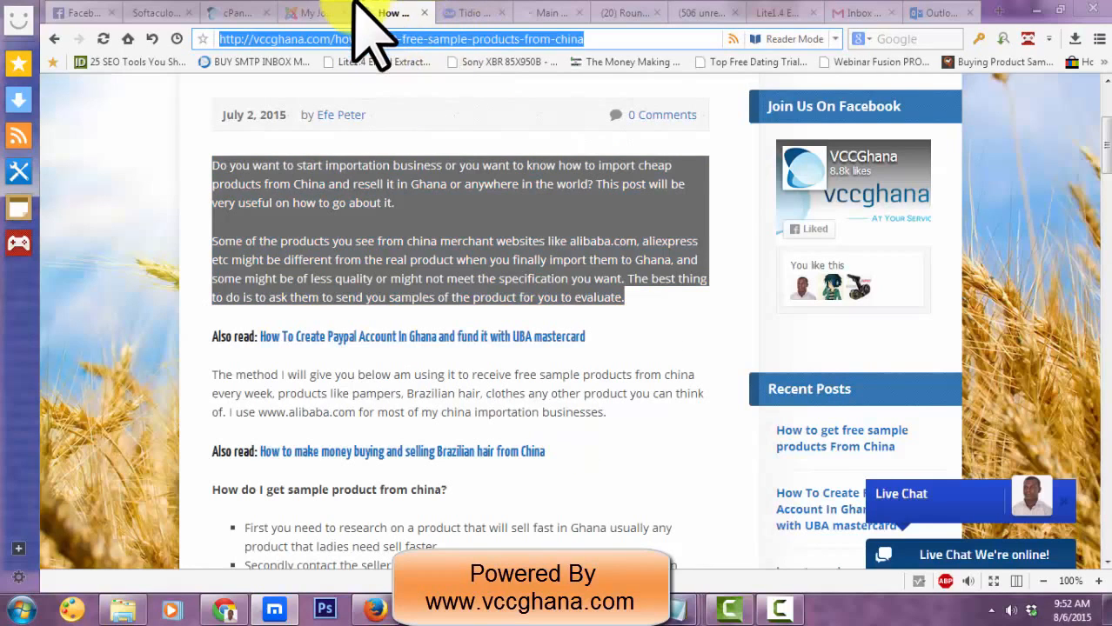
pyautogui.click(315, 13)
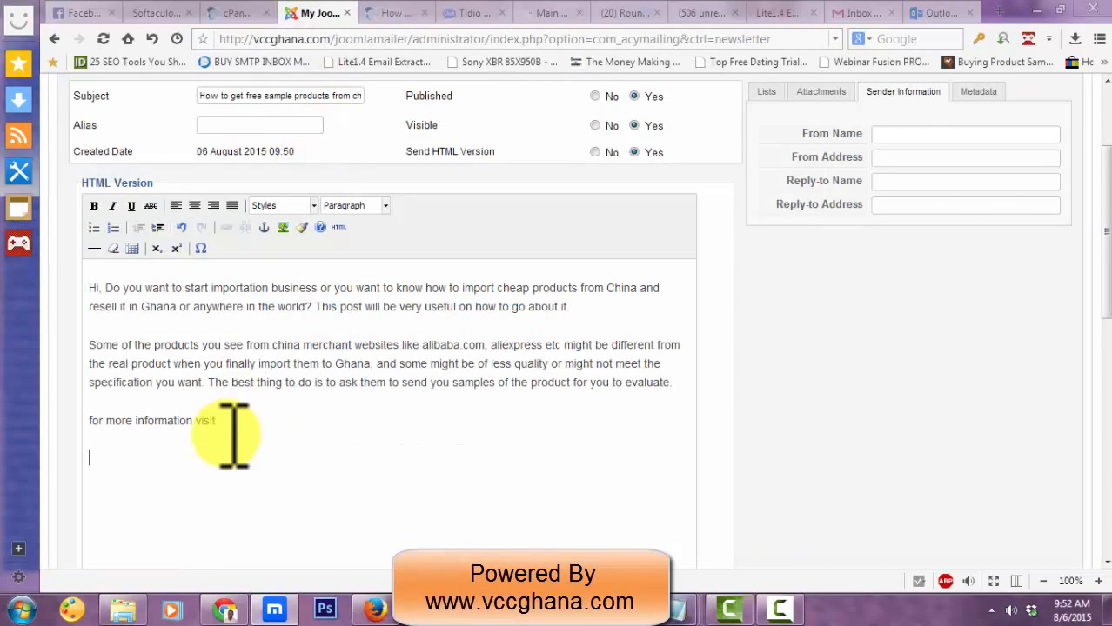
pyautogui.hotkey('ctrl', 'v')
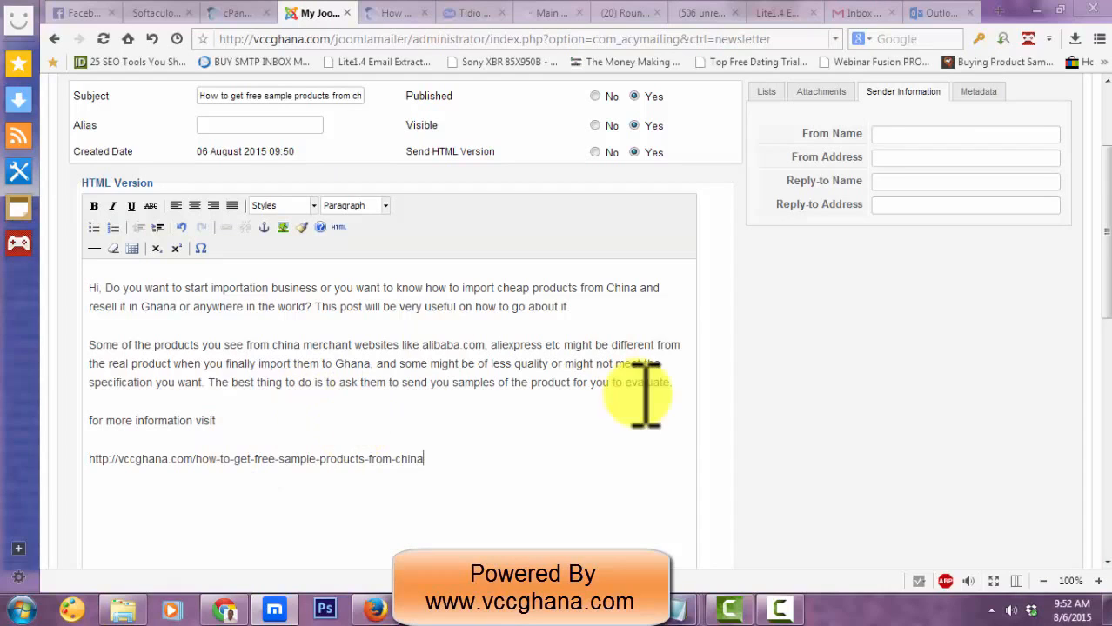
pyautogui.scroll(3, 1091, 235)
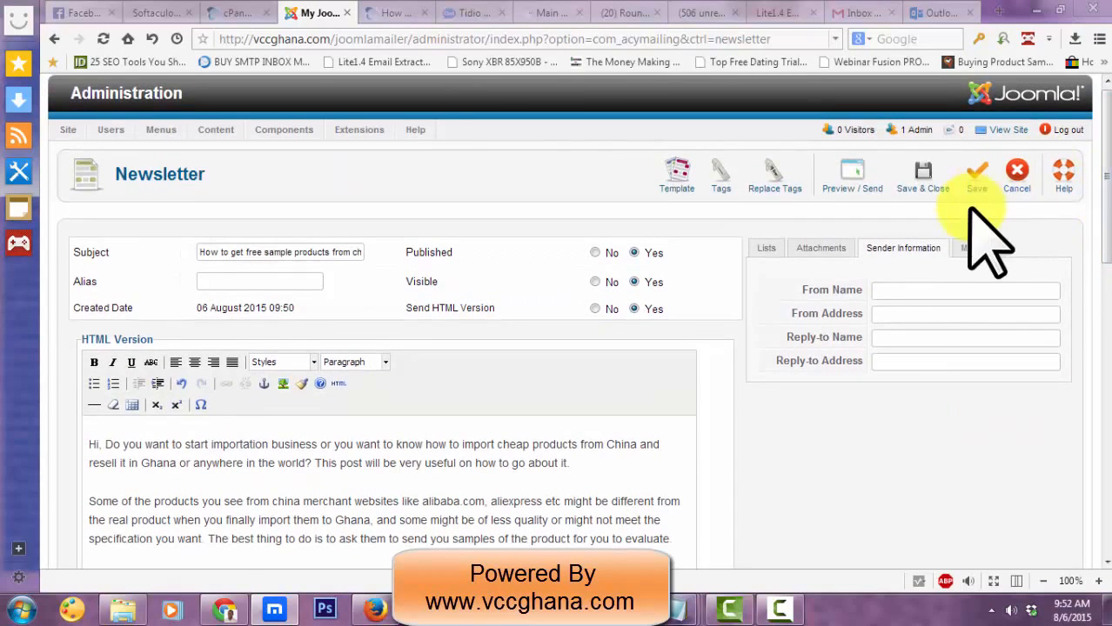
# Step: Enter the From Name and From Address, then copy both into the Reply-to Name and Reply-to Address
pyautogui.click(924, 289)
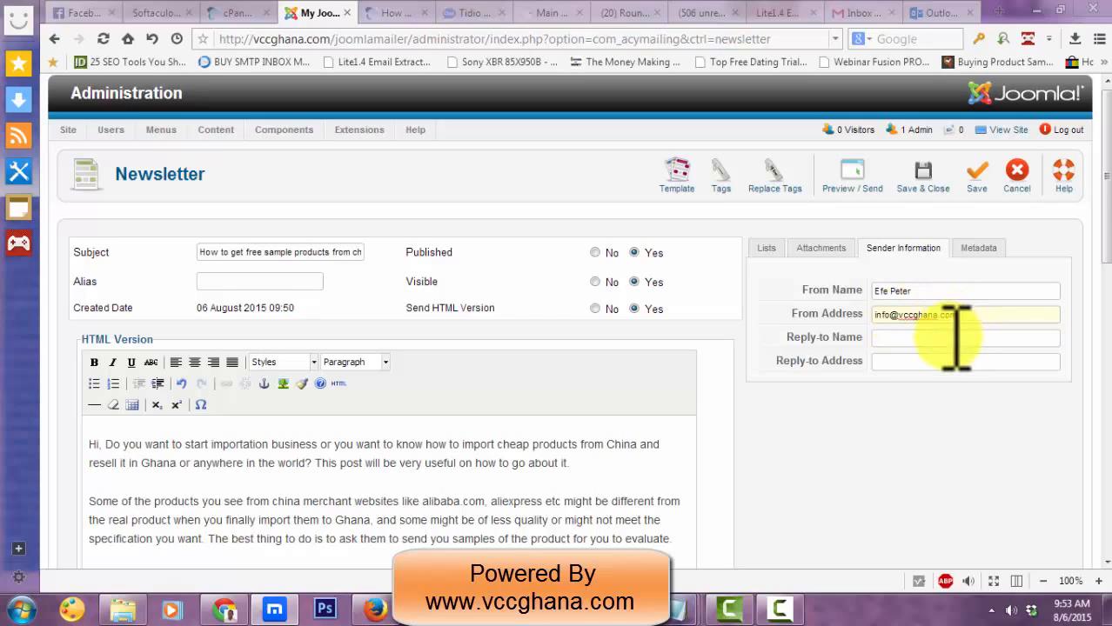
pyautogui.click(934, 339)
pyautogui.moveTo(931, 293); pyautogui.dragTo(868, 291)
pyautogui.click(882, 339)
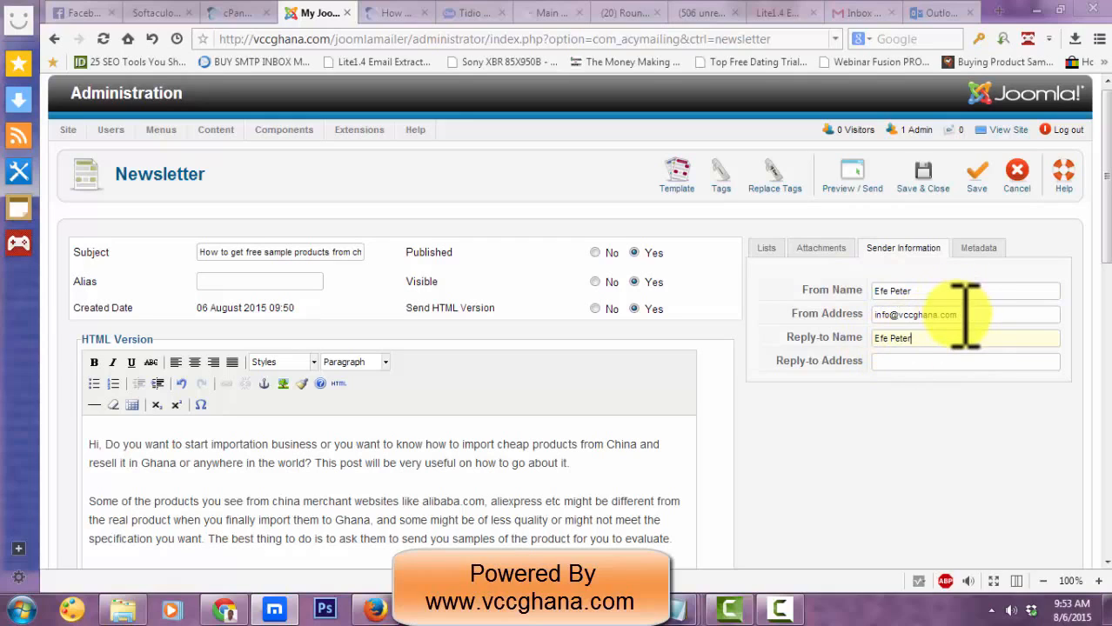
pyautogui.moveTo(962, 315); pyautogui.dragTo(826, 315)
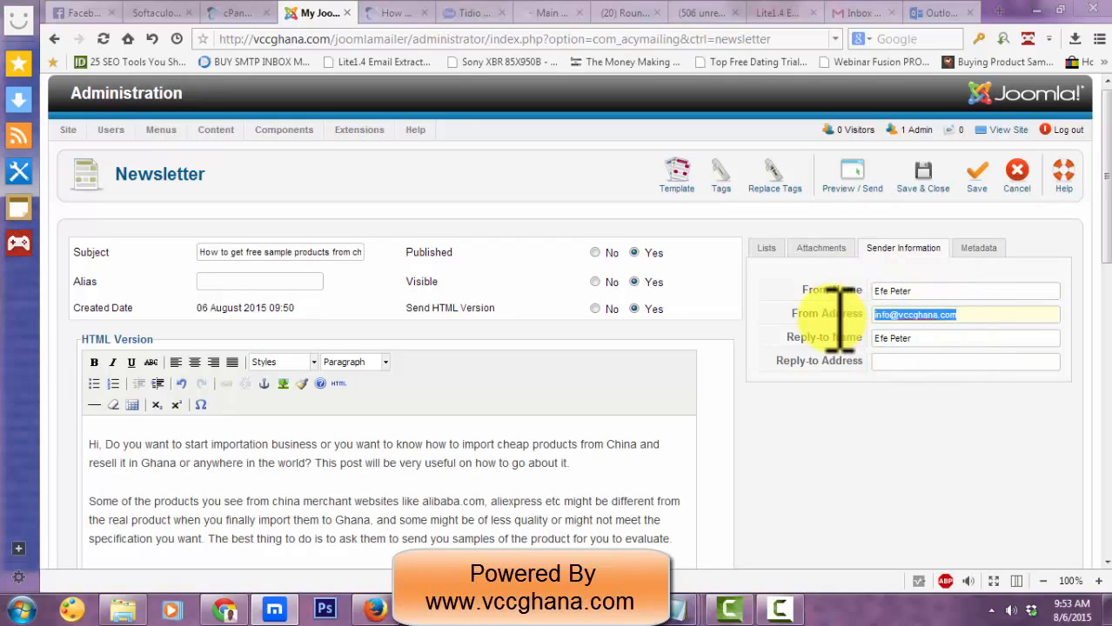
pyautogui.click(901, 363)
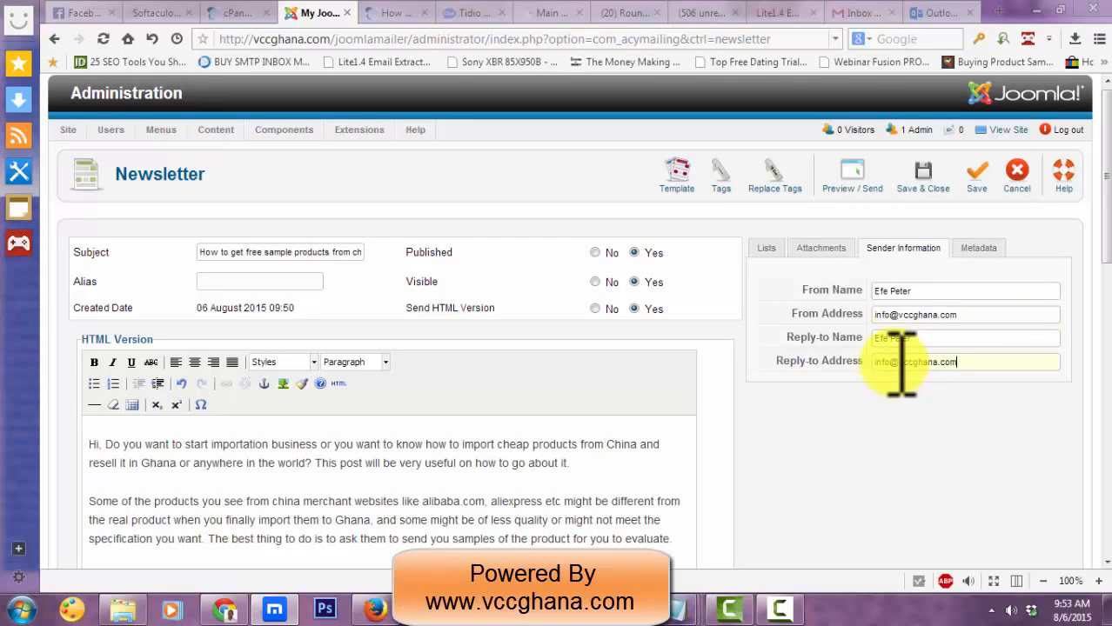
pyautogui.click(896, 383)
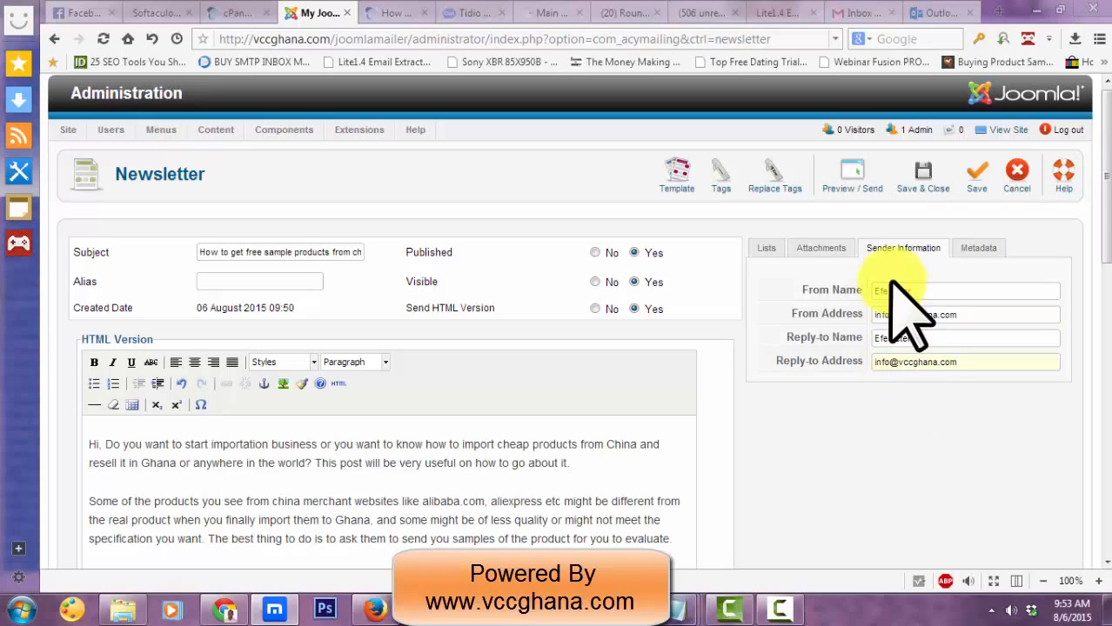
# Step: Set vccghana list1 as a recipient list, then review the Attachments, Sender Information and Metadata tabs
pyautogui.click(769, 248)
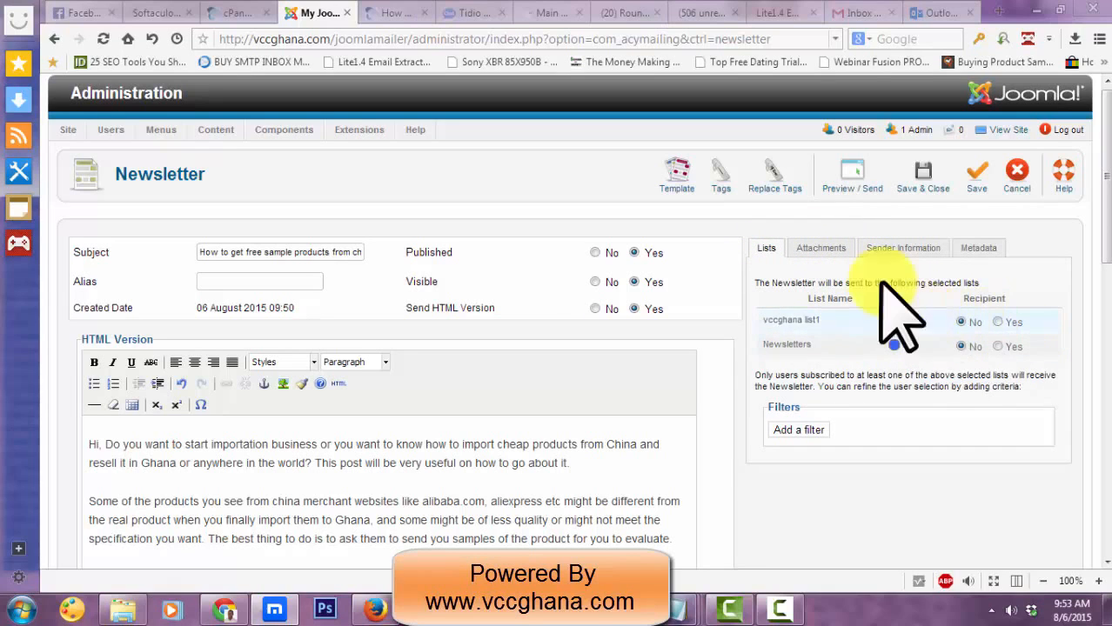
pyautogui.click(997, 322)
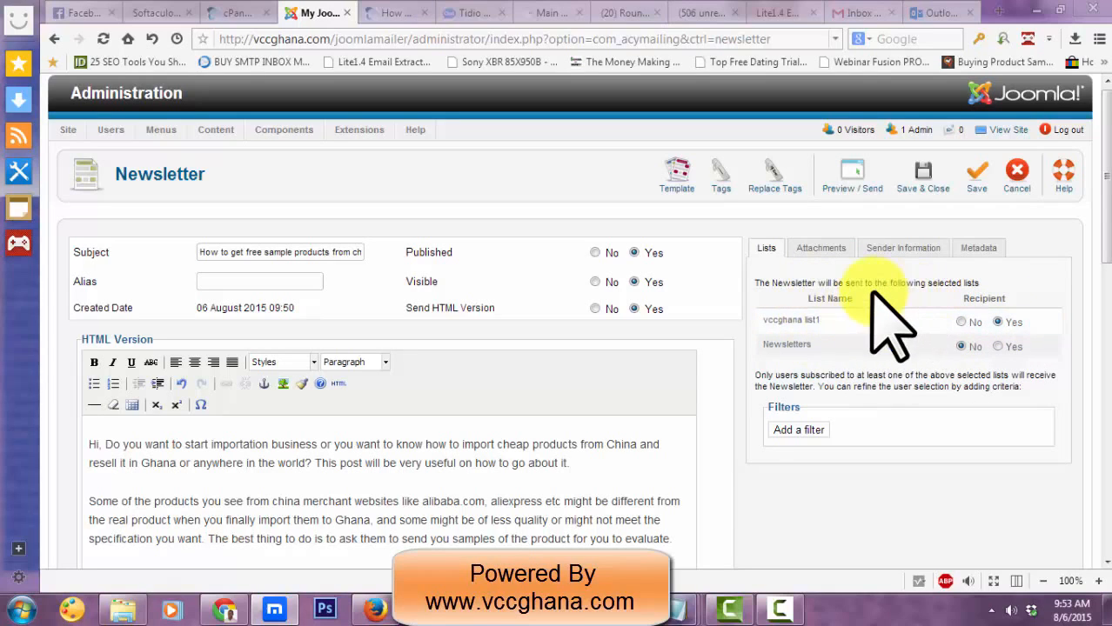
pyautogui.click(816, 248)
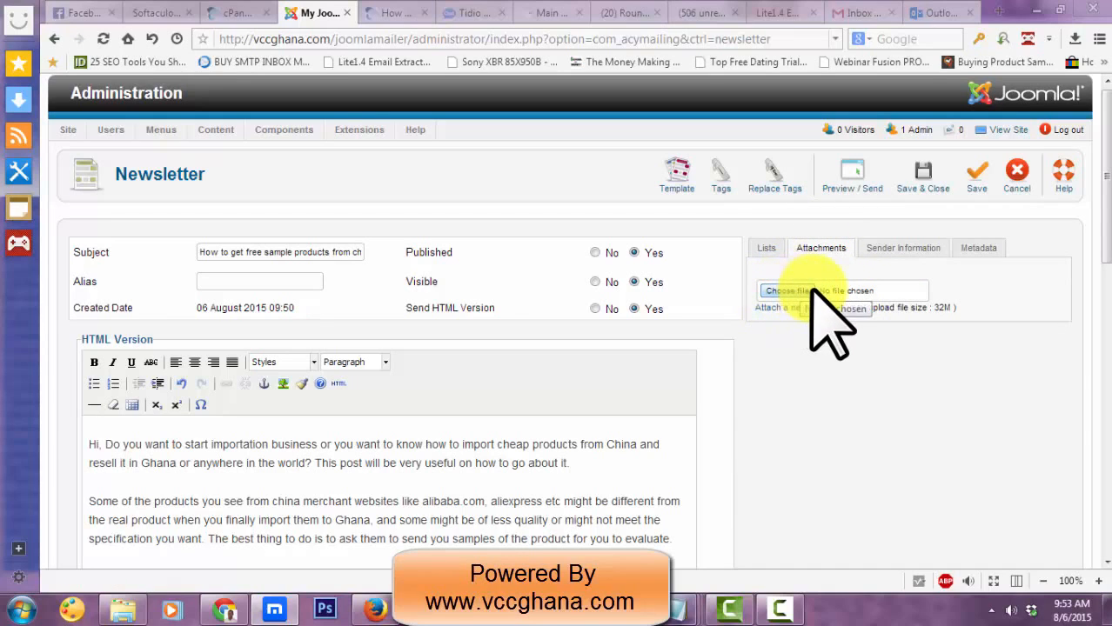
pyautogui.click(886, 248)
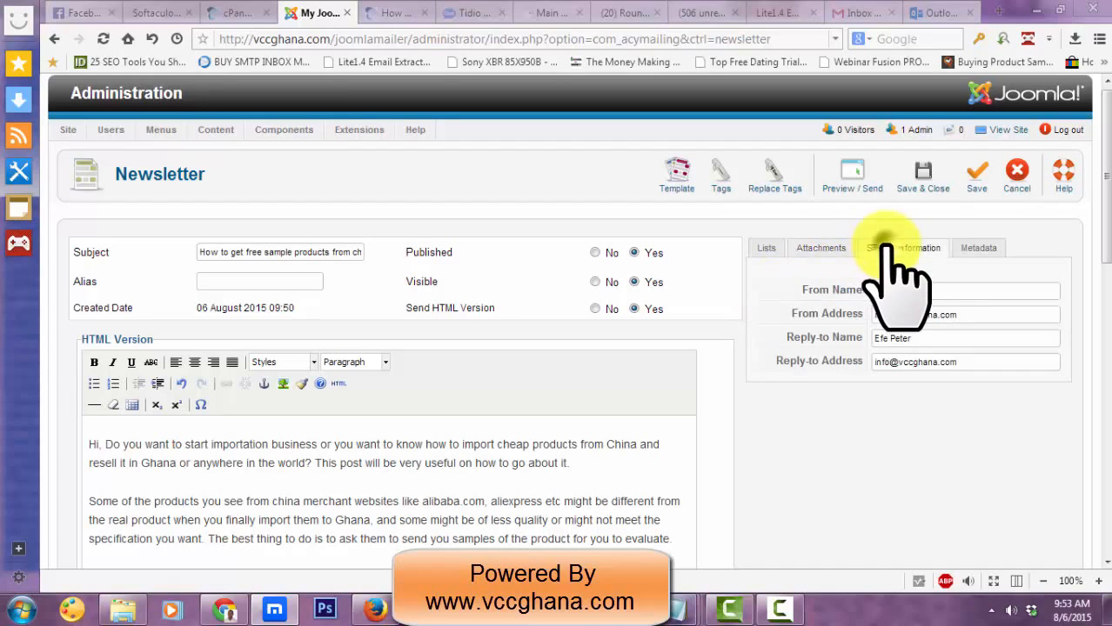
pyautogui.click(978, 248)
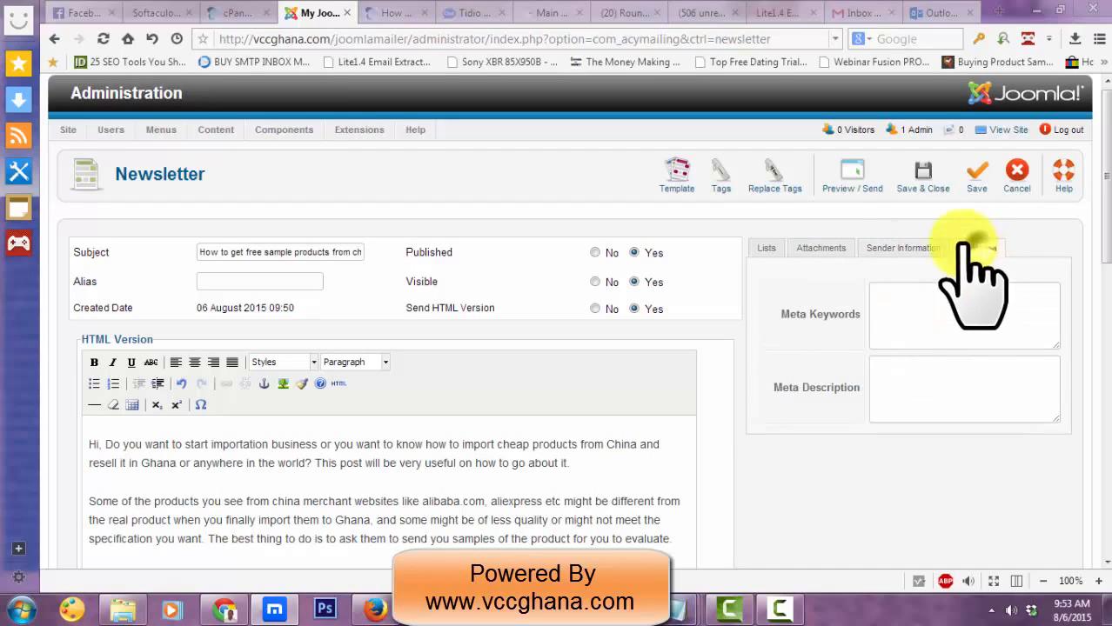
pyautogui.click(814, 247)
pyautogui.click(769, 248)
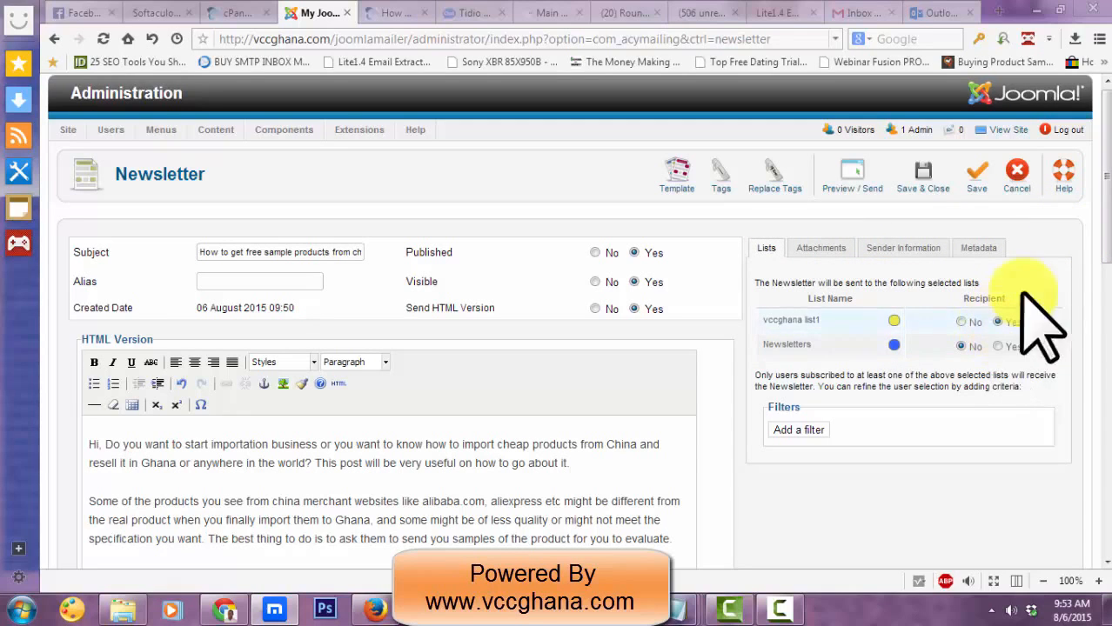
pyautogui.moveTo(1106, 208)
pyautogui.mouseDown()
pyautogui.moveTo(1105, 287)
pyautogui.moveTo(1105, 204)
pyautogui.mouseUp()
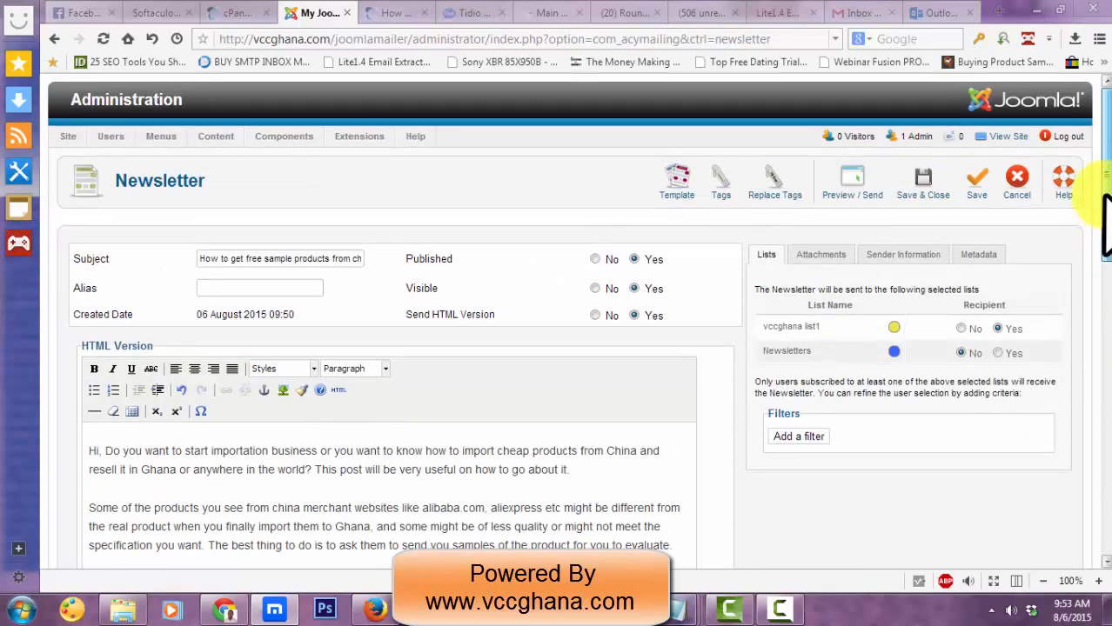
# Step: Save the newsletter with Preview / Send and check the HTML and Text versions in the preview for 66 users
pyautogui.click(852, 181)
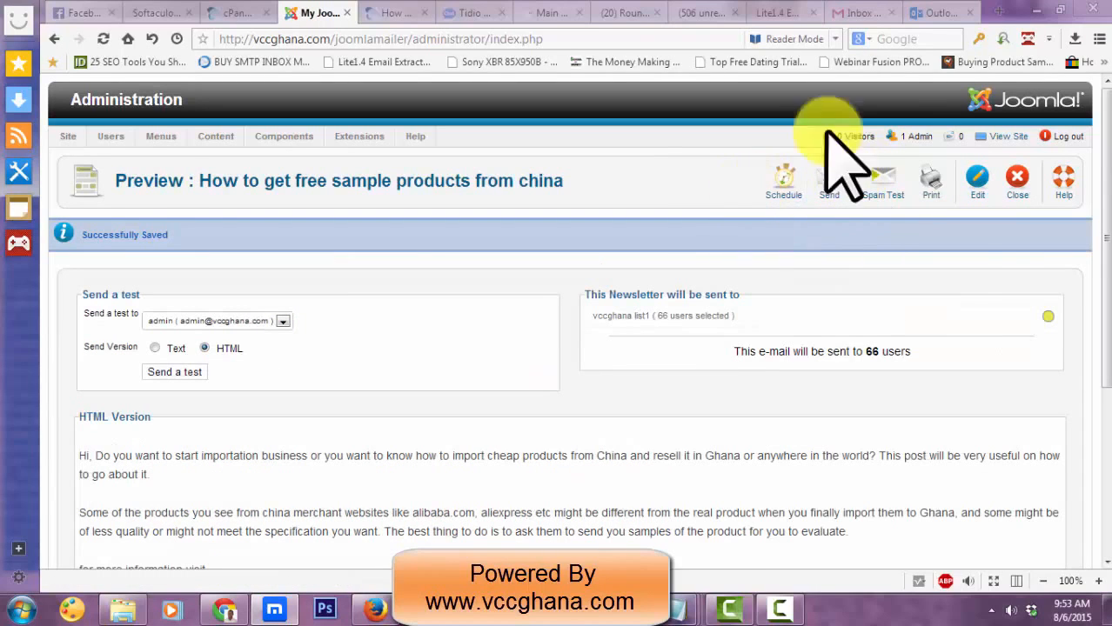
pyautogui.scroll(-3, 1098, 114)
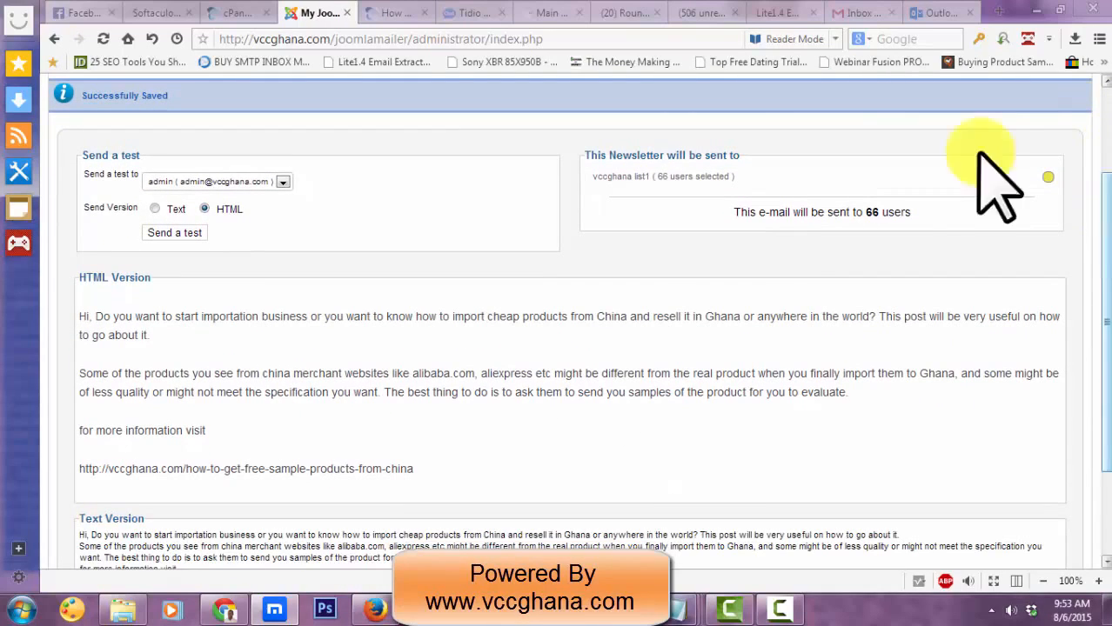
pyautogui.moveTo(415, 470); pyautogui.dragTo(82, 322)
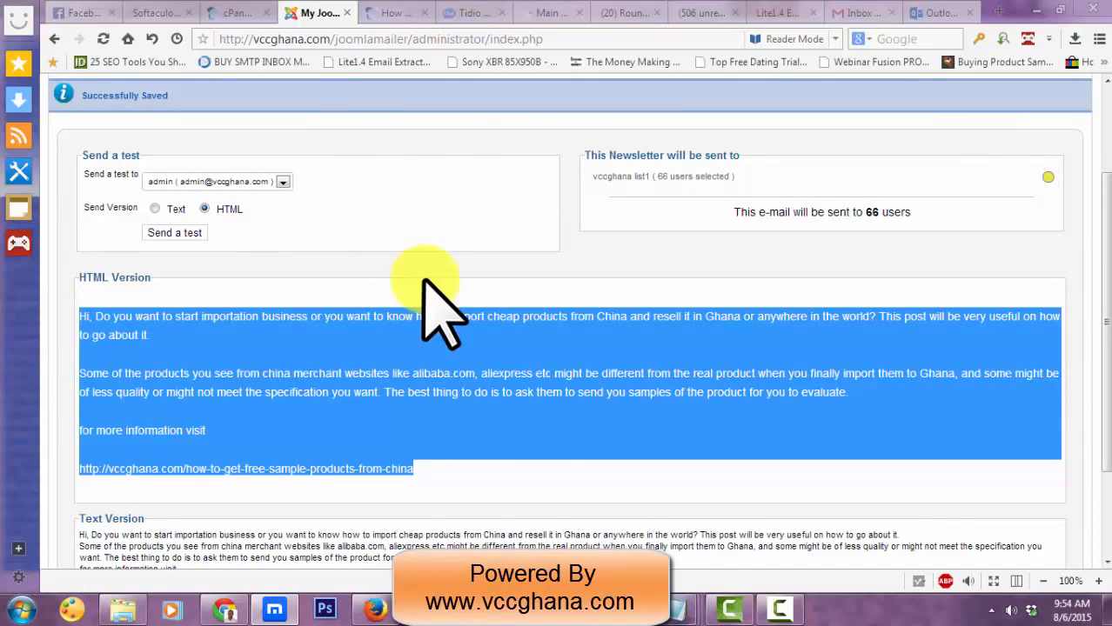
pyautogui.click(516, 454)
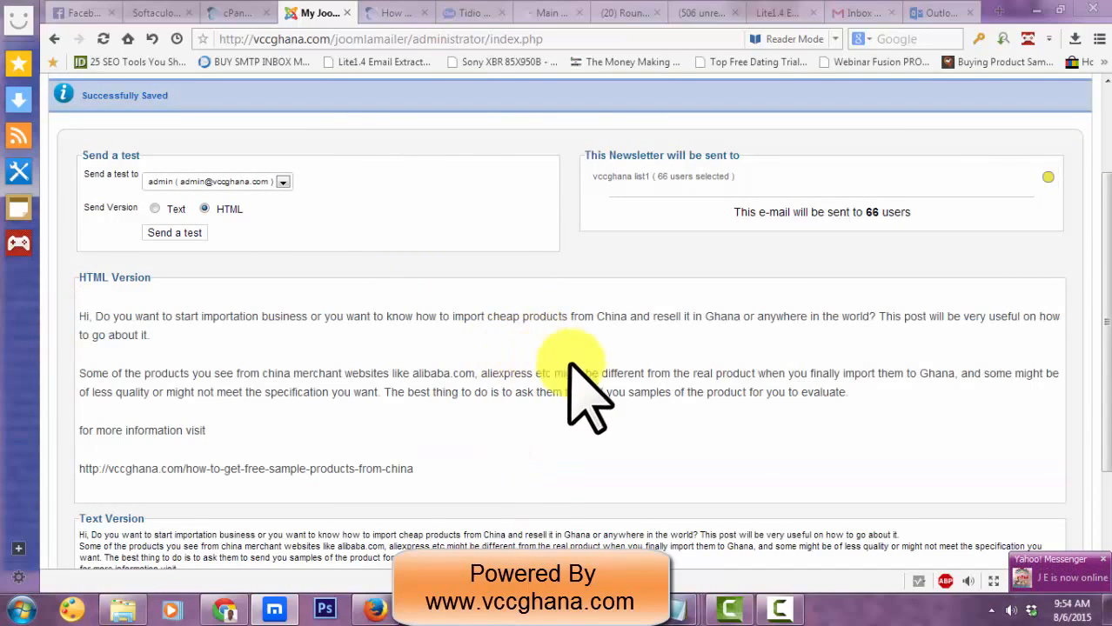
pyautogui.scroll(1, 1102, 222)
pyautogui.scroll(2, 1102, 219)
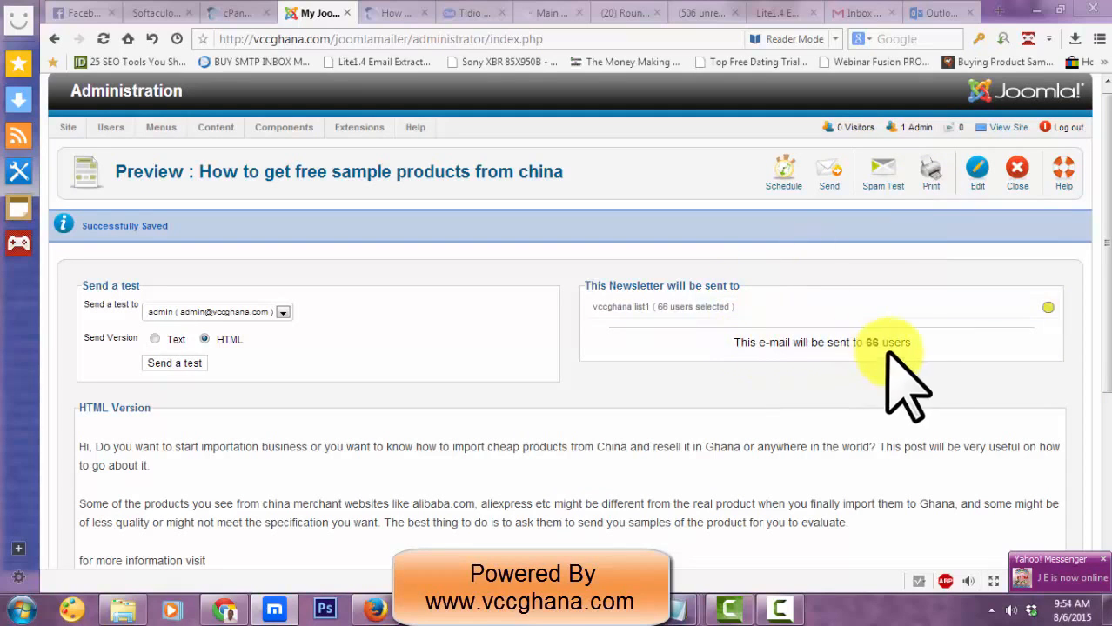
pyautogui.scroll(-1, 1101, 287)
pyautogui.scroll(-2, 1107, 348)
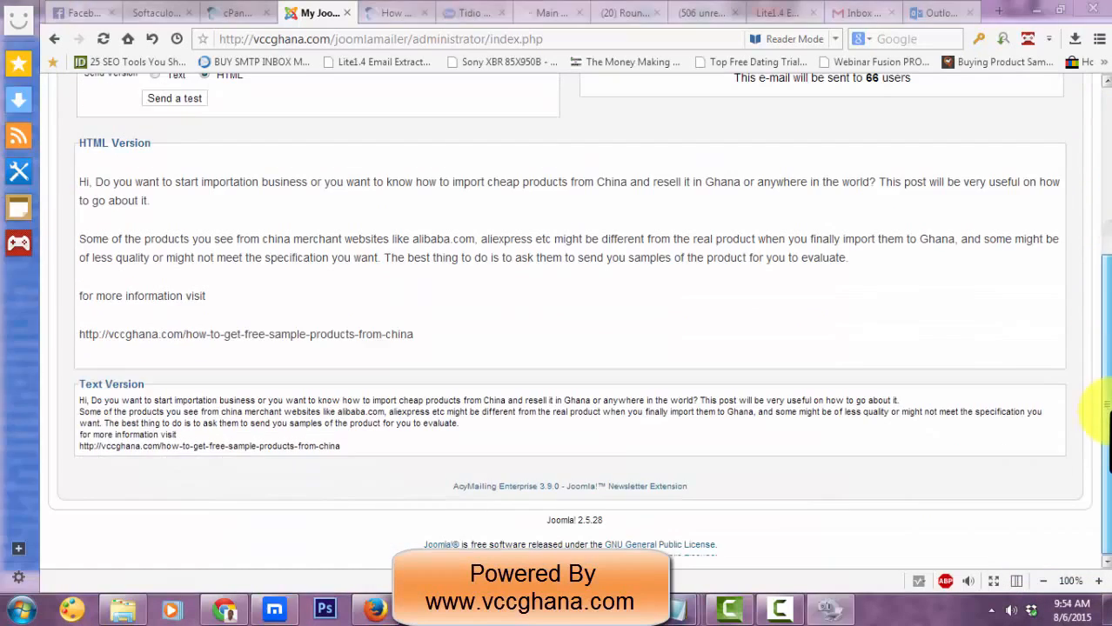
pyautogui.scroll(3, 1106, 261)
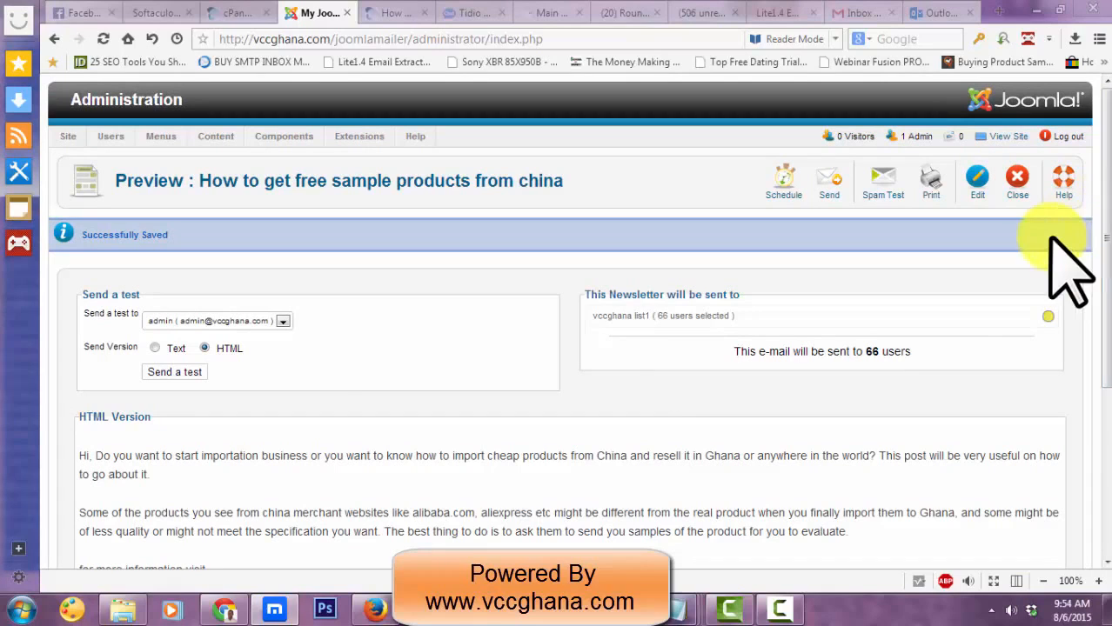
# Step: Send the newsletter and confirm, adding 66 e-mails to the send queue
pyautogui.click(828, 180)
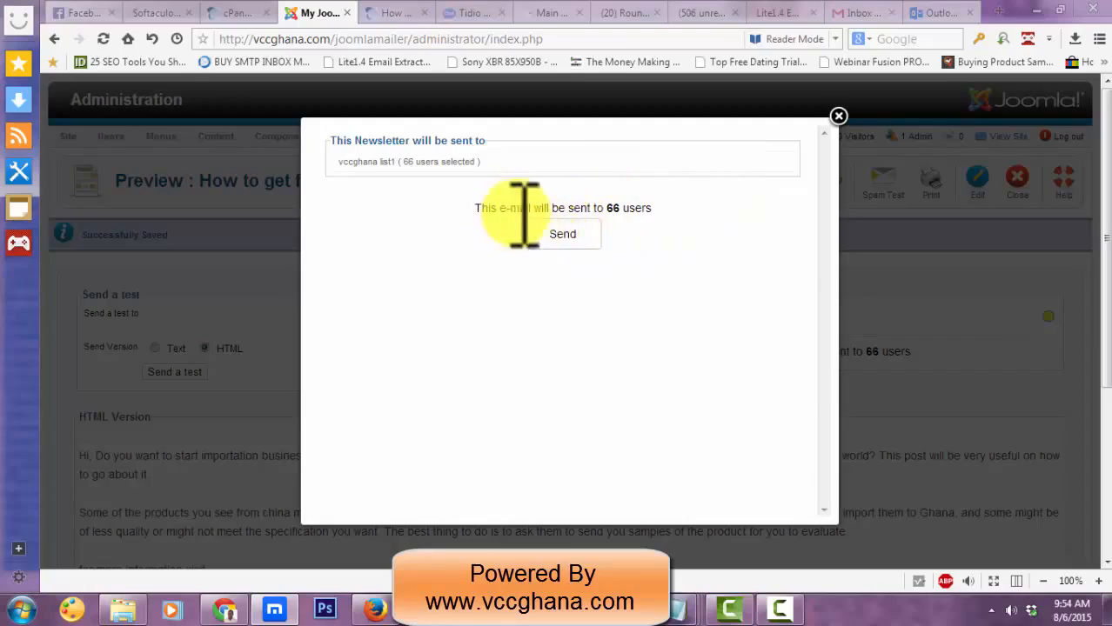
pyautogui.click(564, 235)
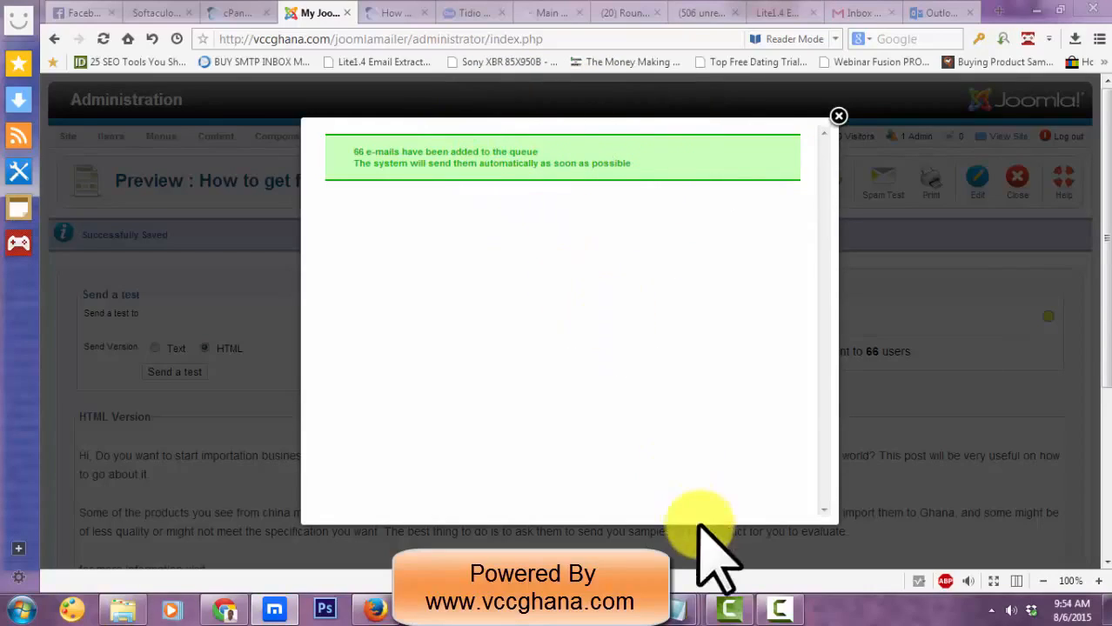
pyautogui.moveTo(778, 600)
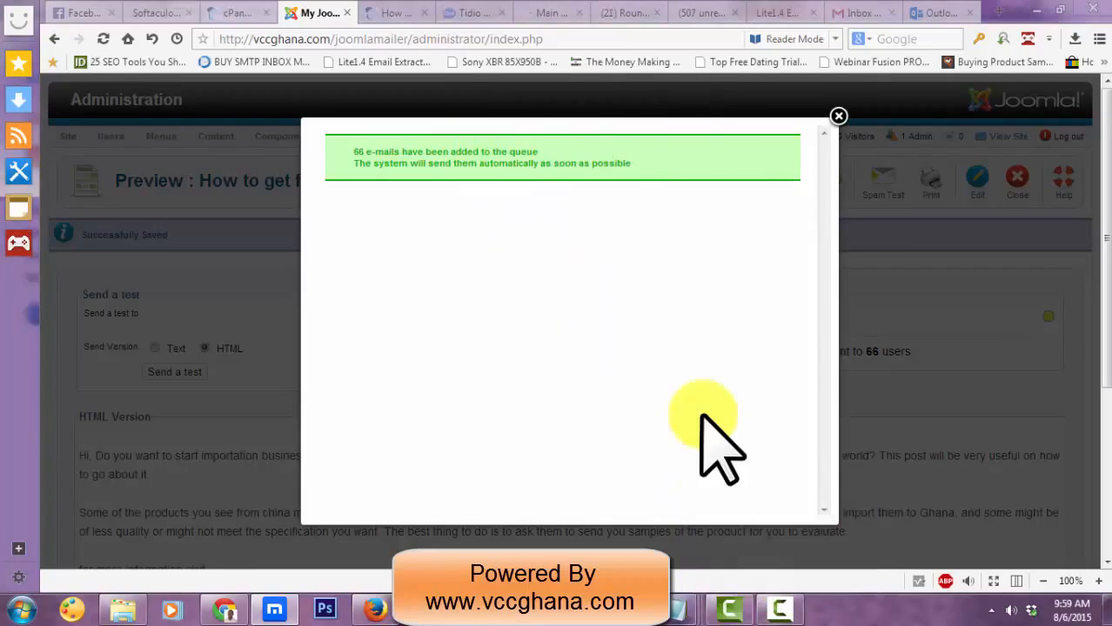